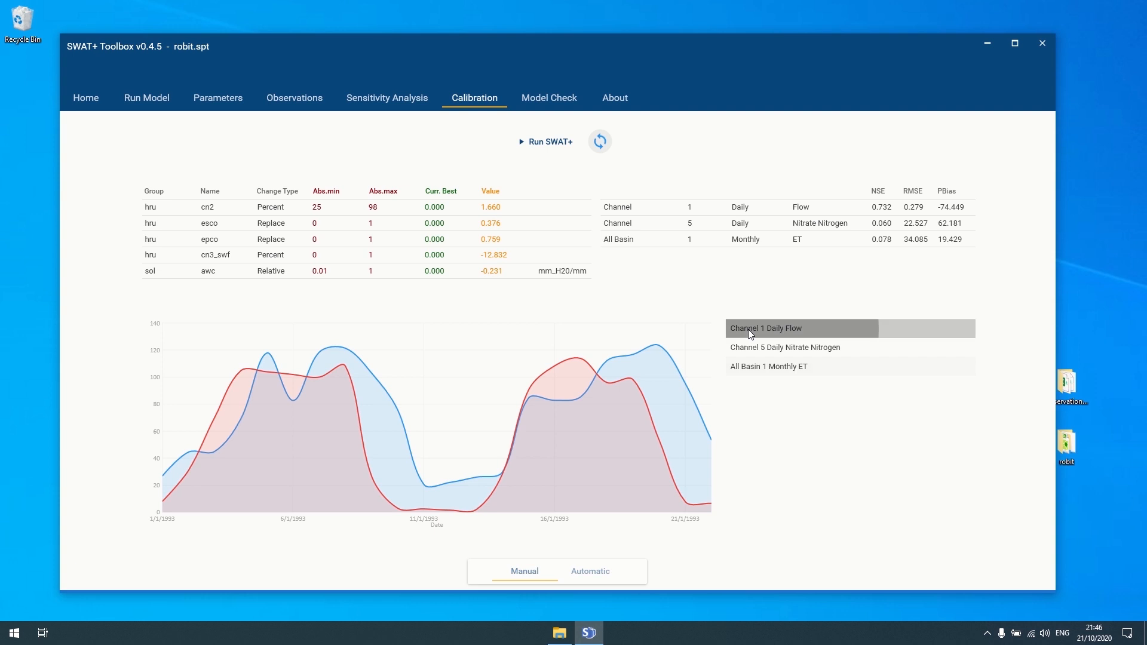
# - Chart the Channel 5 nitrate and basin monthly ET series, then return to Channel 1 daily flow
pyautogui.click(761, 352)
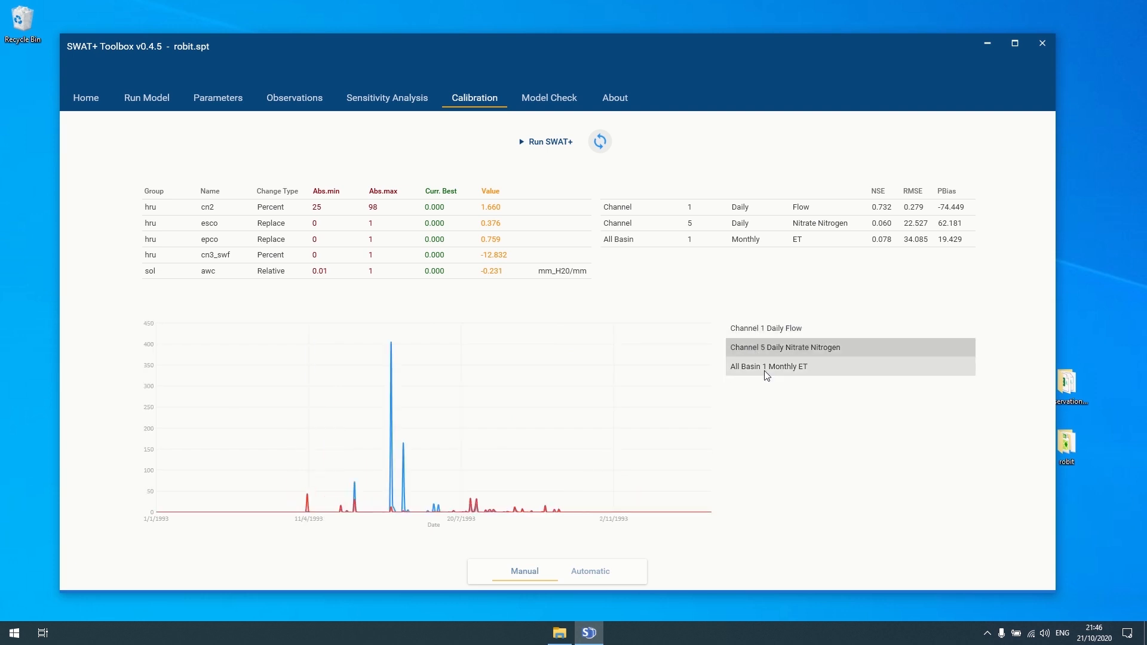
pyautogui.click(765, 371)
pyautogui.click(758, 346)
pyautogui.click(747, 329)
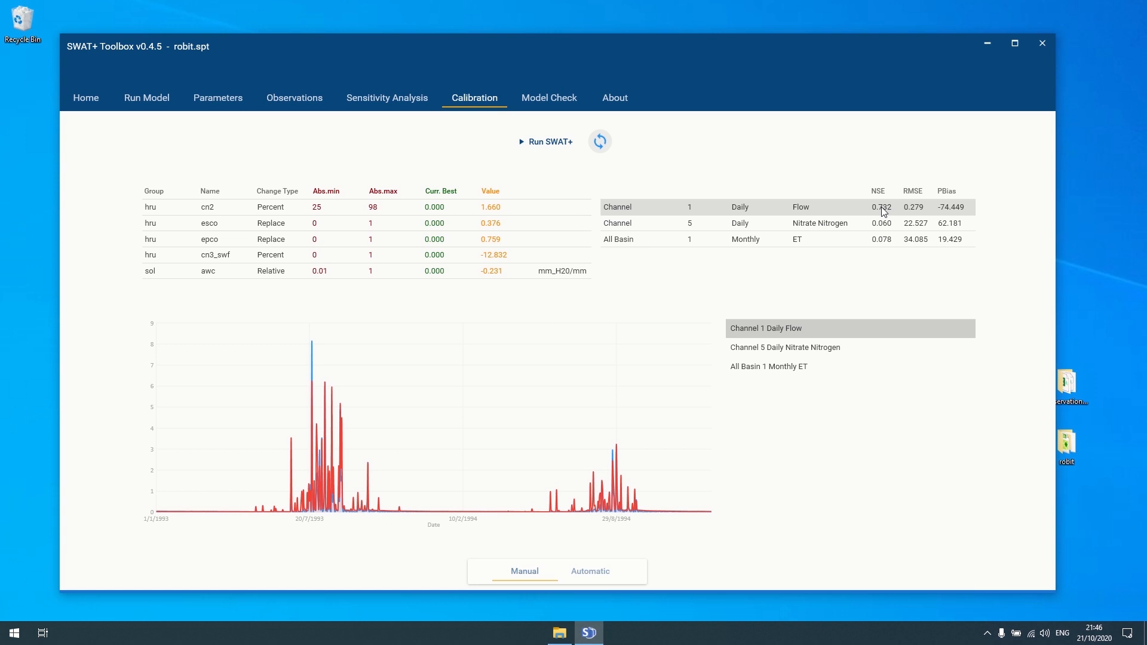
# - Set cn2 to 17, run SWAT+, and refresh performance to flow NSE 0.023
pyautogui.click(496, 207)
pyautogui.hotkey('ctrl', 'a')
pyautogui.write('17')
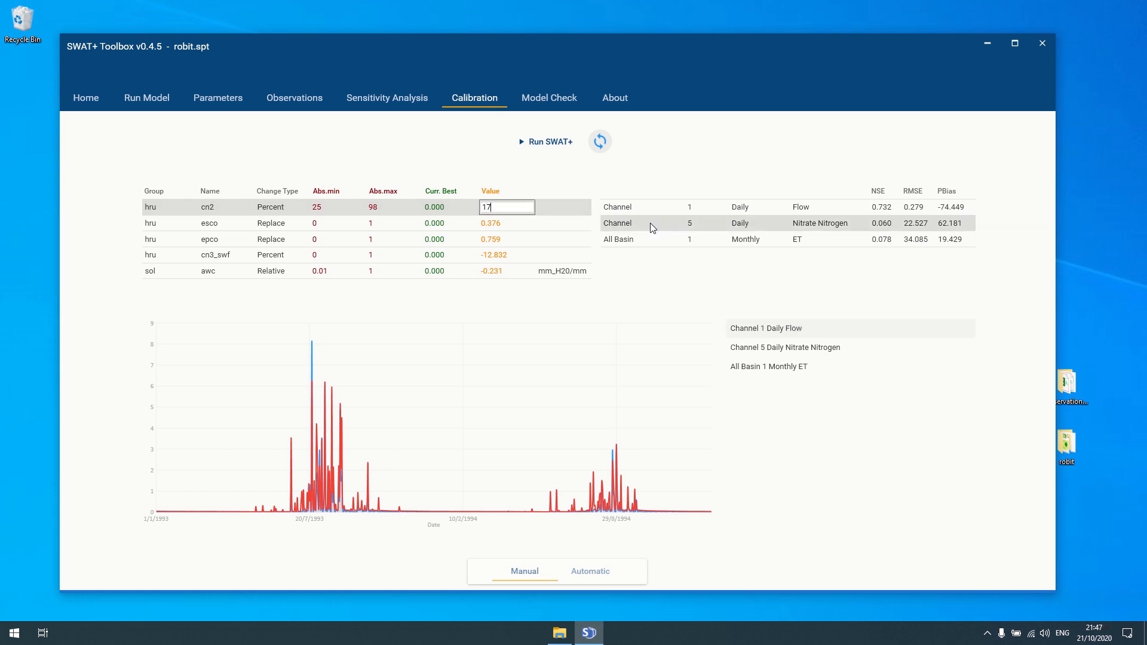
pyautogui.press('Return')
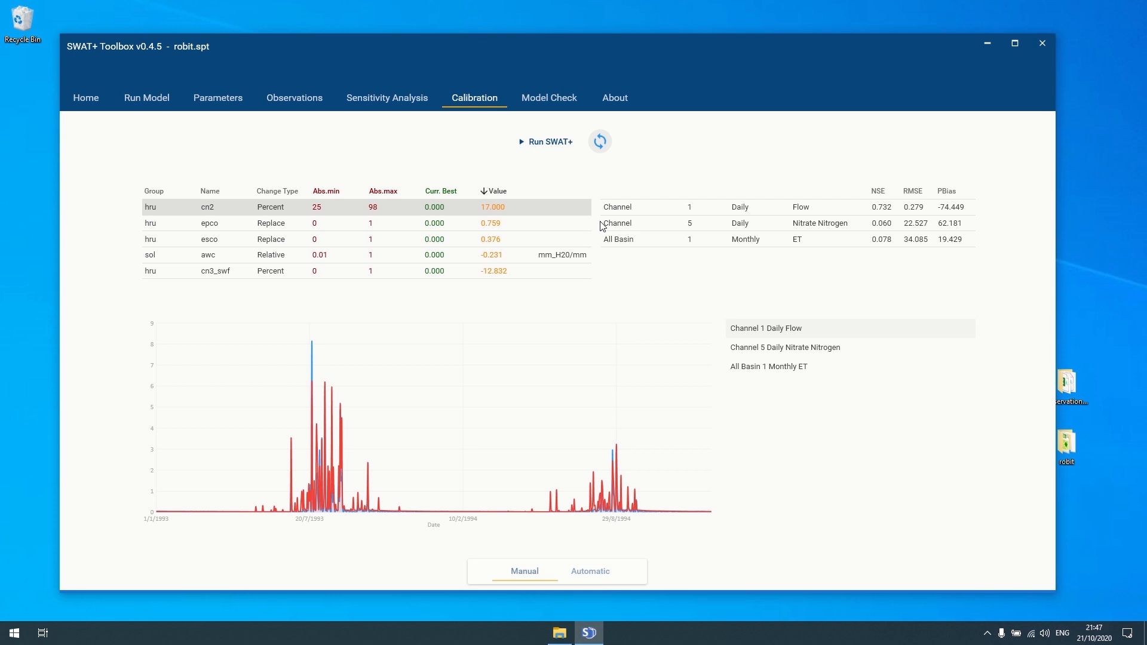
pyautogui.click(536, 143)
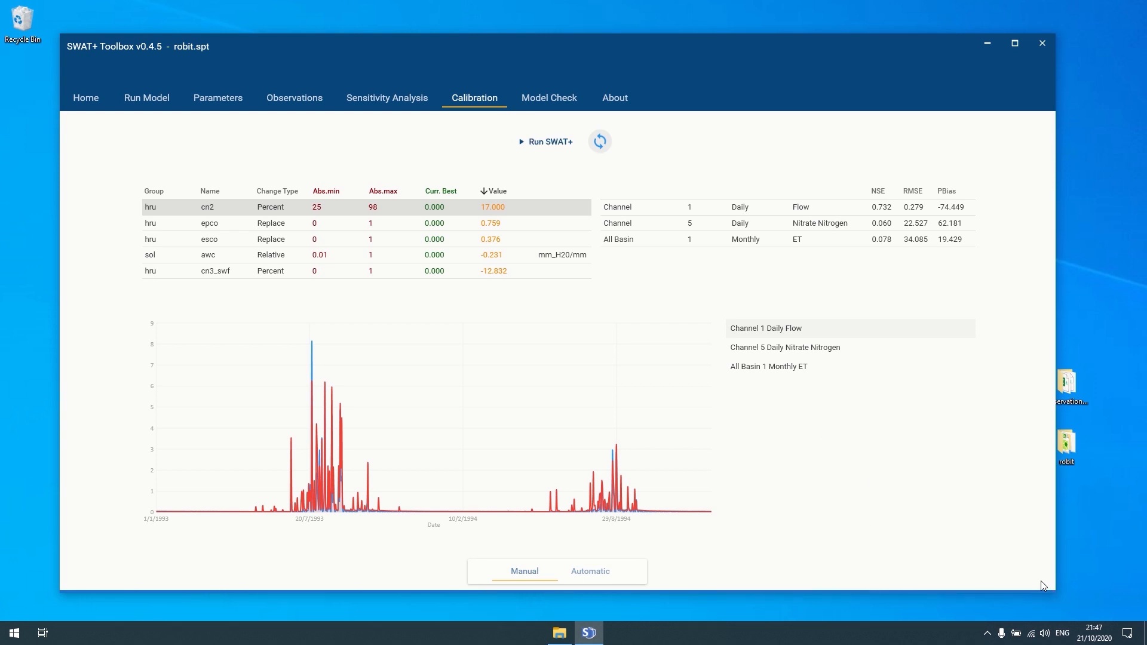
pyautogui.click(595, 143)
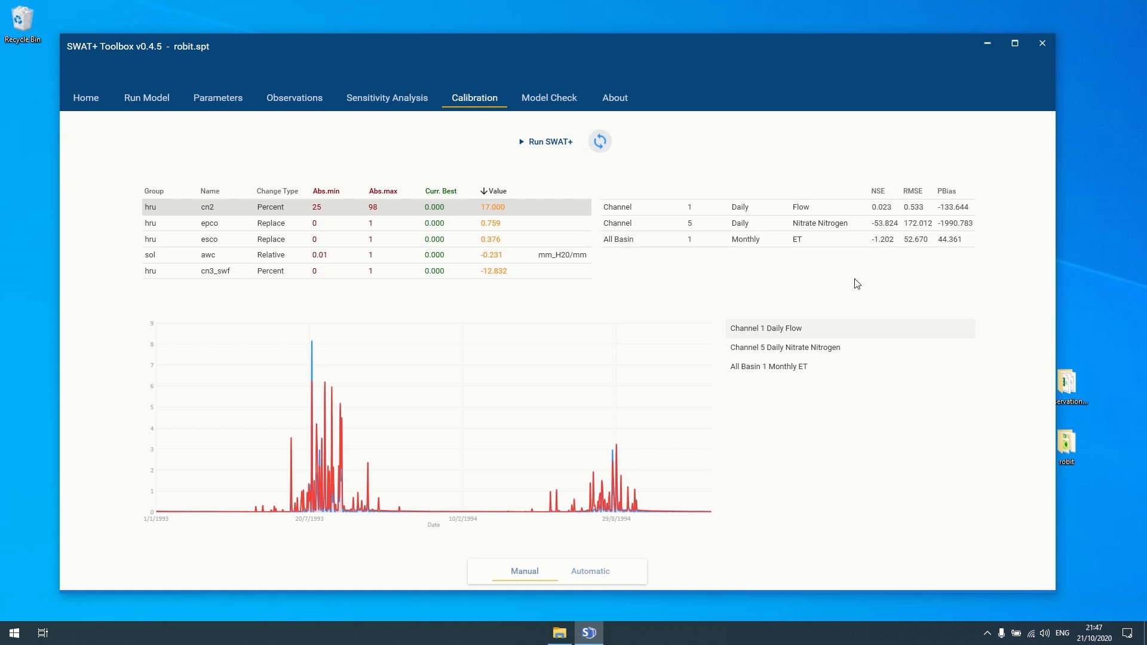
# - Glance at the Channel 5 nitrate chart, return to Channel 1 flow, and maximize the window
pyautogui.click(794, 351)
pyautogui.click(779, 335)
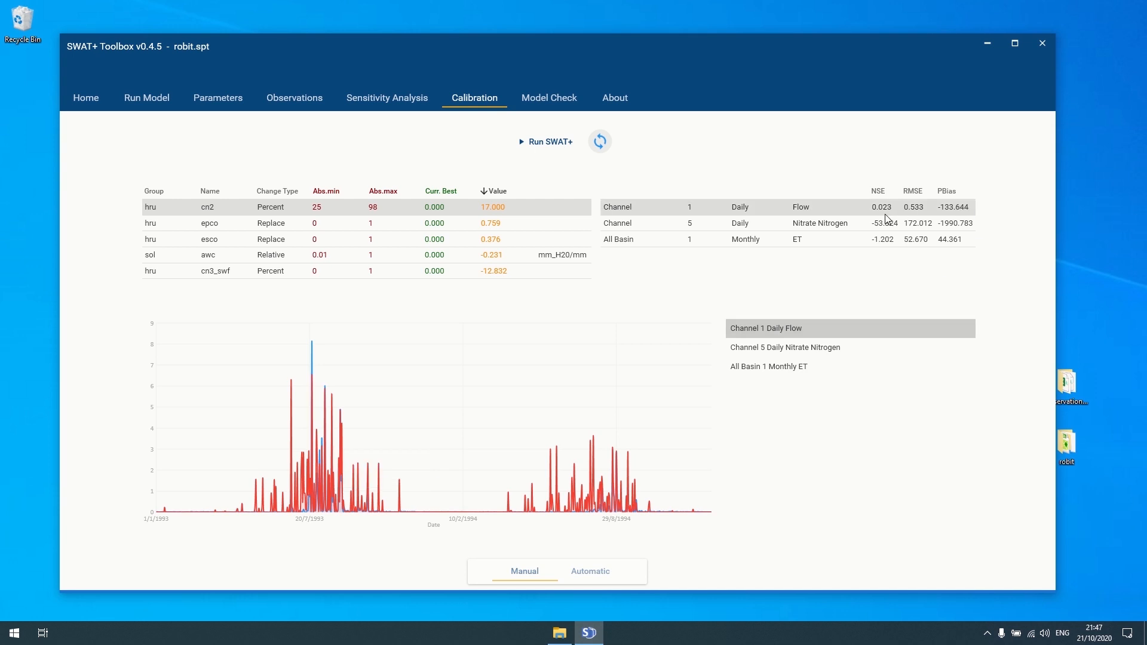
pyautogui.click(1013, 42)
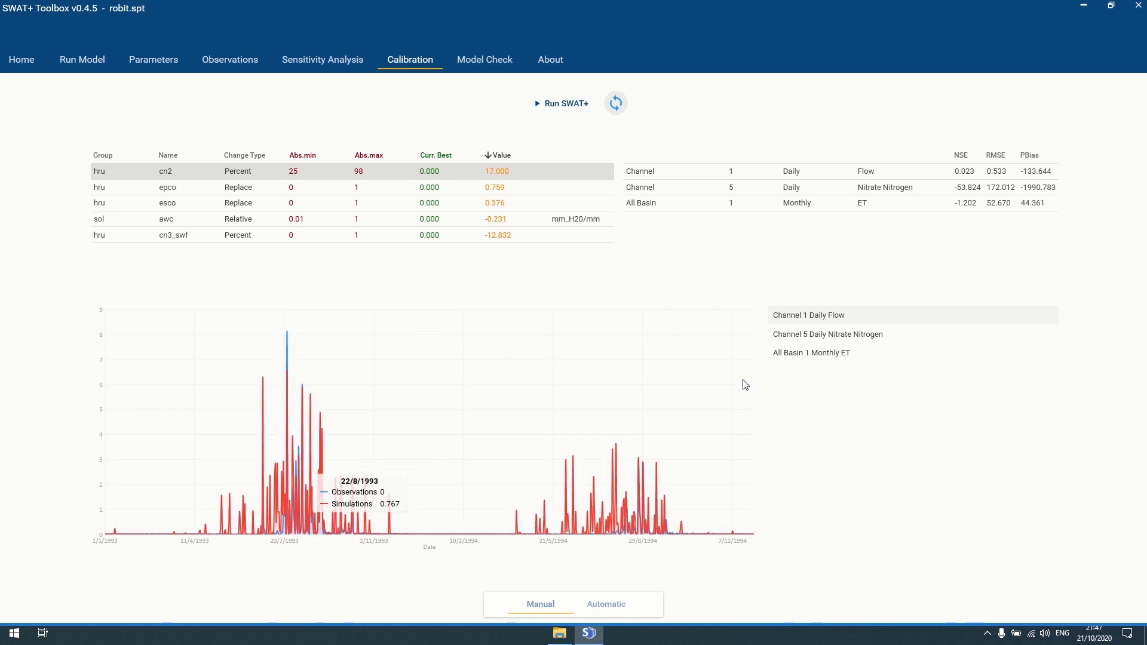
# - Replace the cn2 value 17 with -2 and bring up the Parameters page of ranges
pyautogui.click(496, 172)
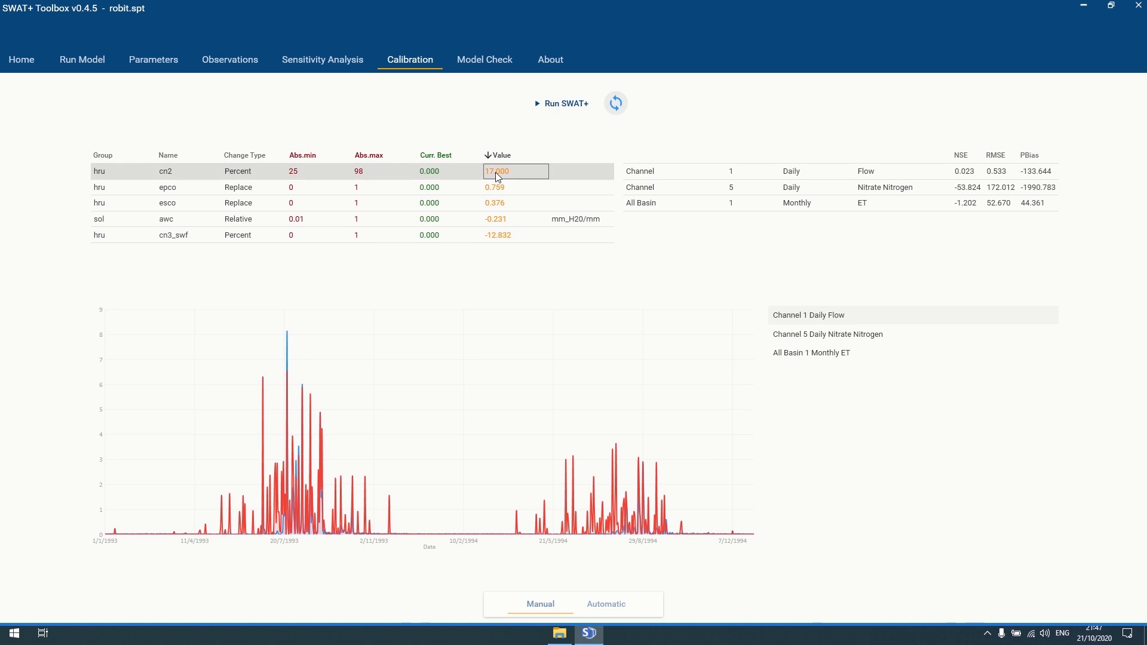
pyautogui.moveTo(496, 172); pyautogui.dragTo(479, 173)
pyautogui.press('BackSpace')
pyautogui.write('-2')
pyautogui.press('Return')
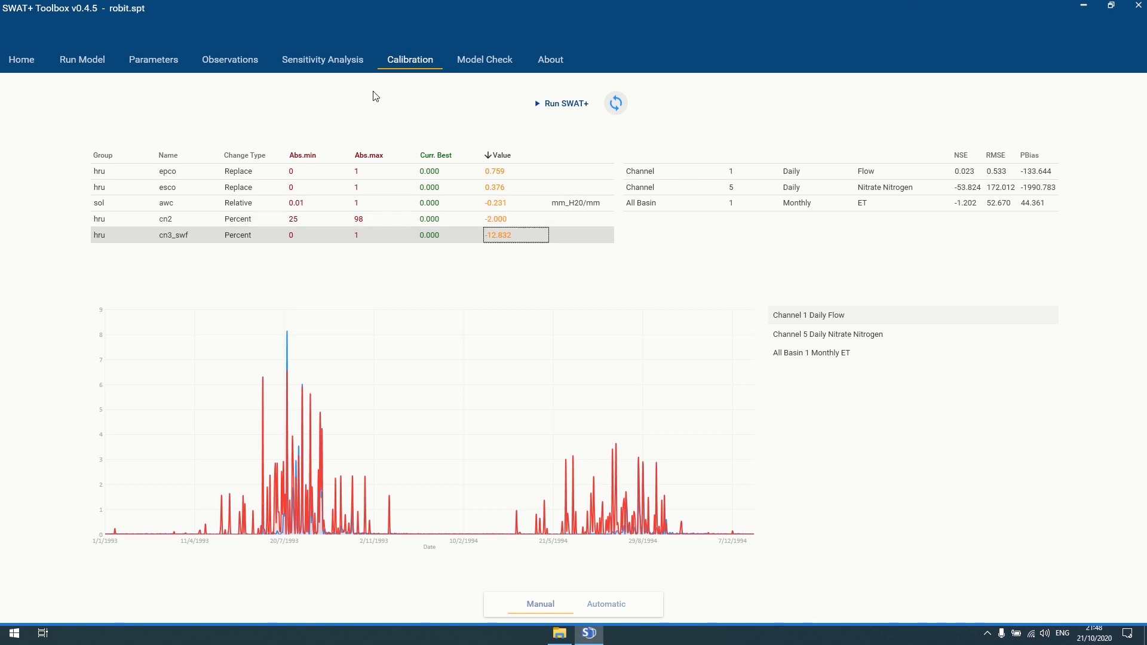
pyautogui.click(156, 66)
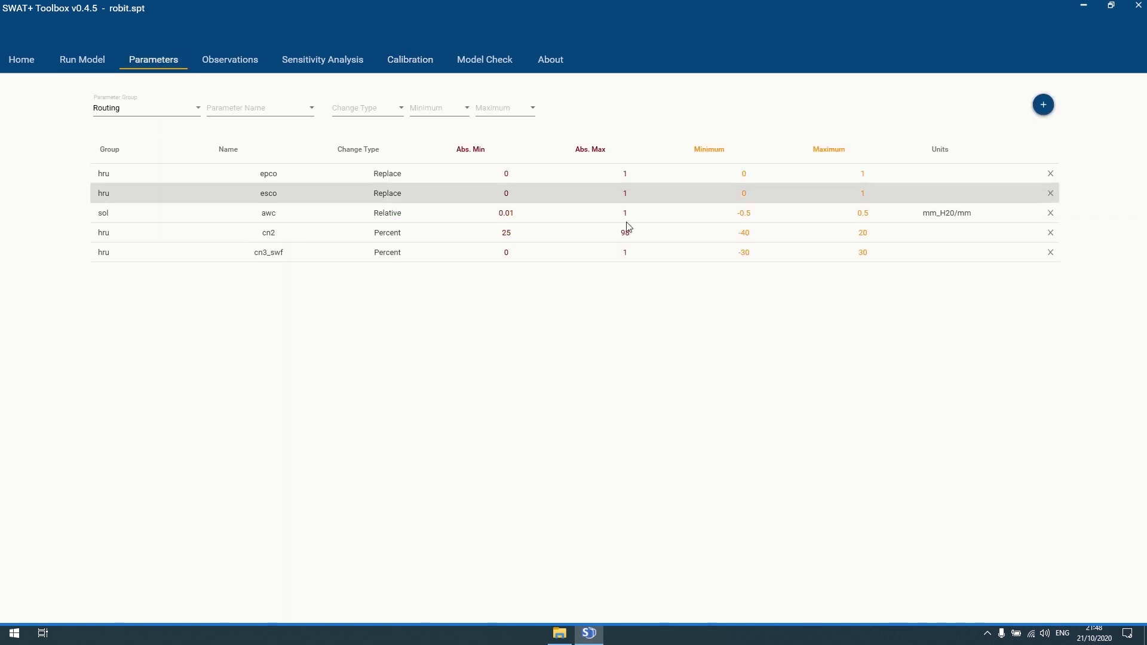
# - Show the Sensitivity Analysis results sorted by sensitivity, highest first
pyautogui.click(309, 62)
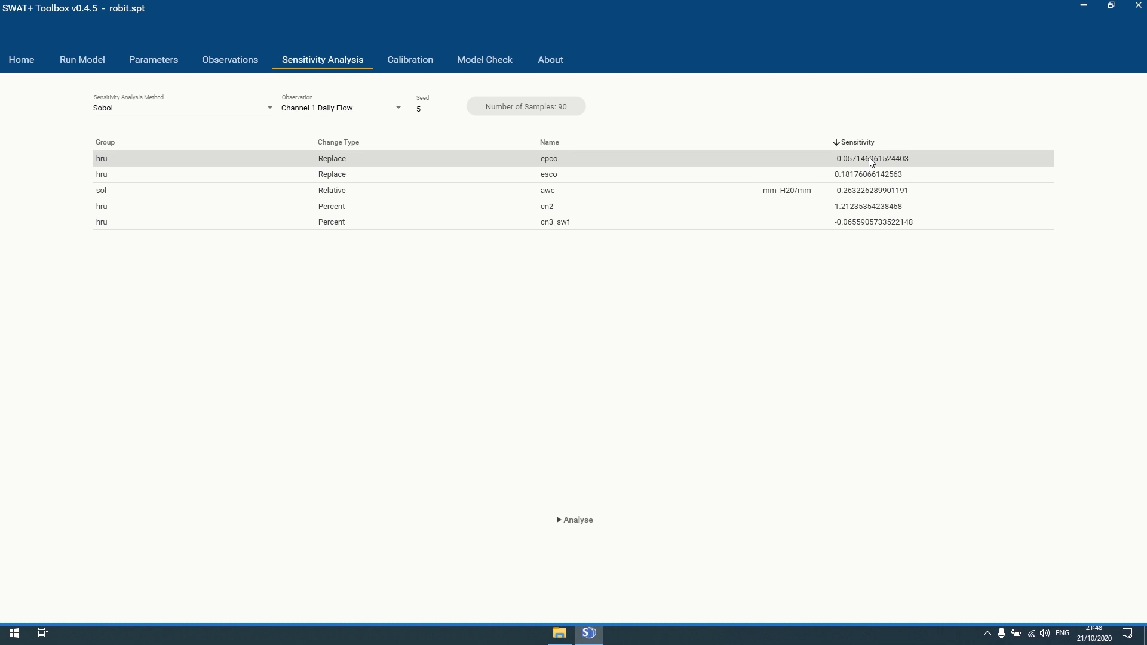
pyautogui.click(845, 146)
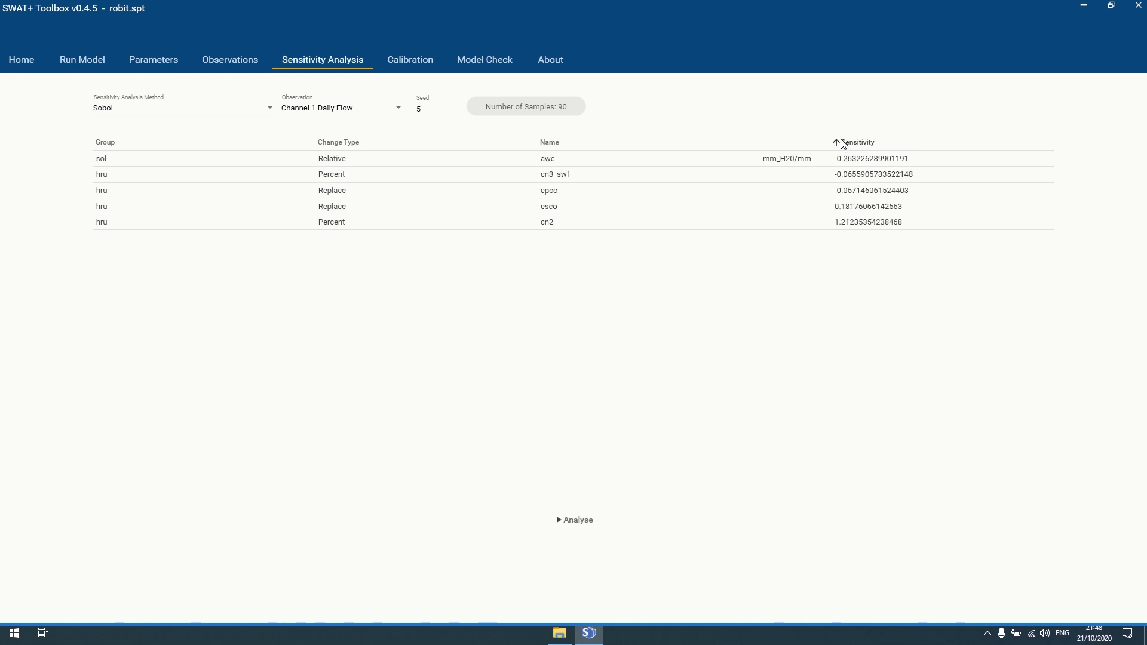
pyautogui.click(843, 144)
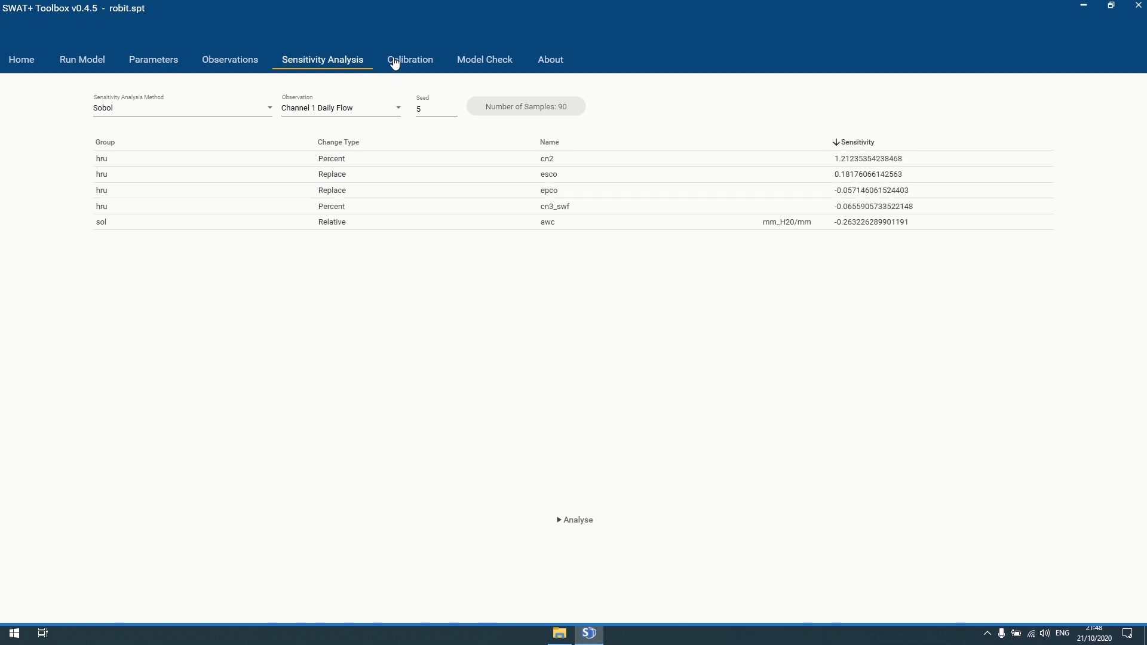
# - Back on Calibration, sort parameters by Name, select cn2, and start a SWAT+ run
pyautogui.click(394, 62)
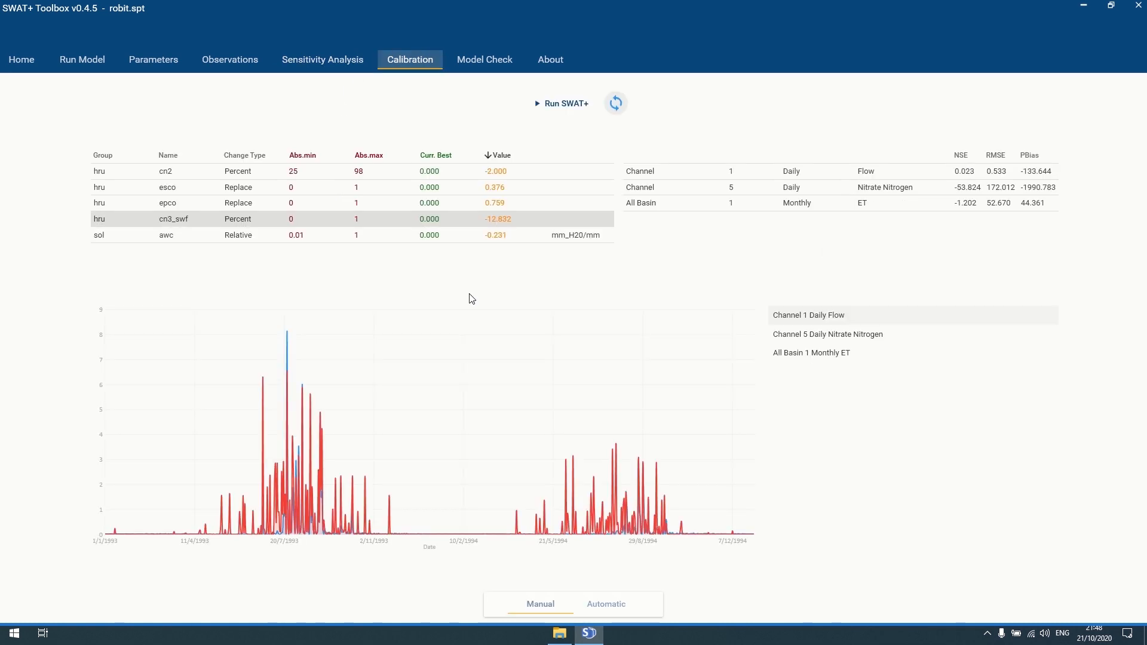
pyautogui.click(170, 157)
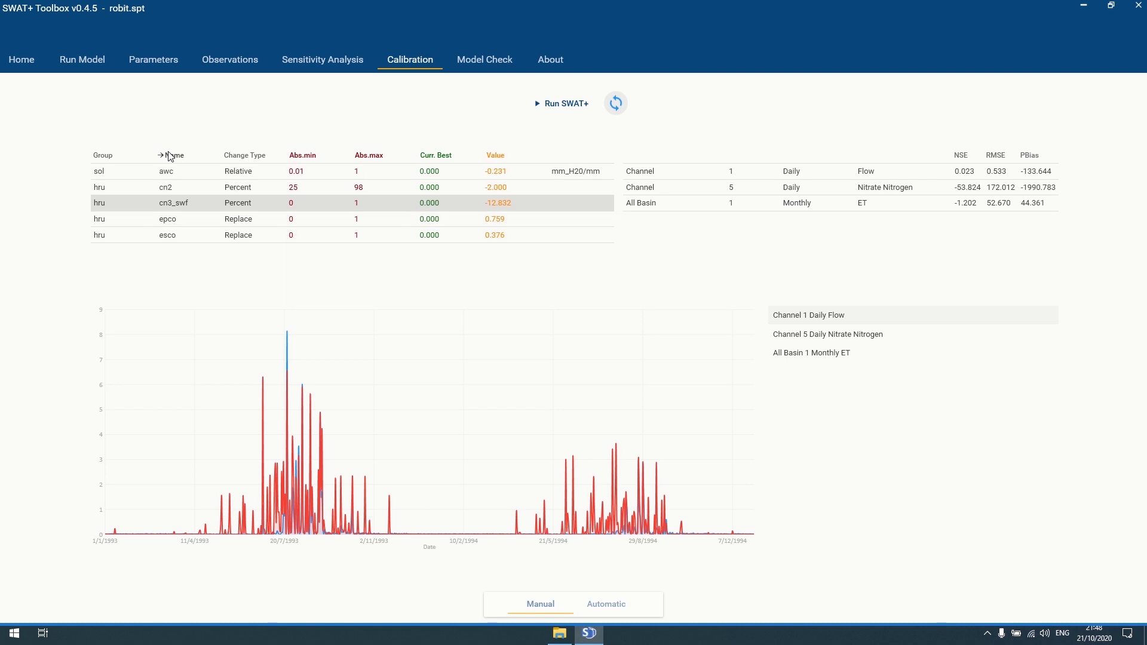
pyautogui.click(169, 187)
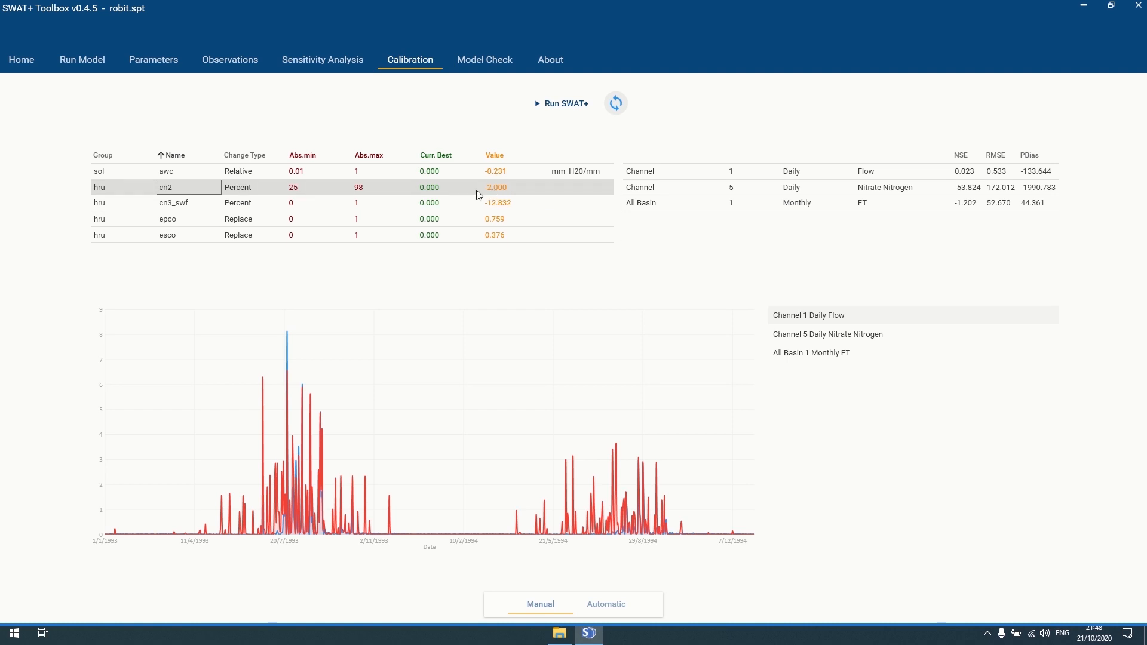
pyautogui.click(541, 106)
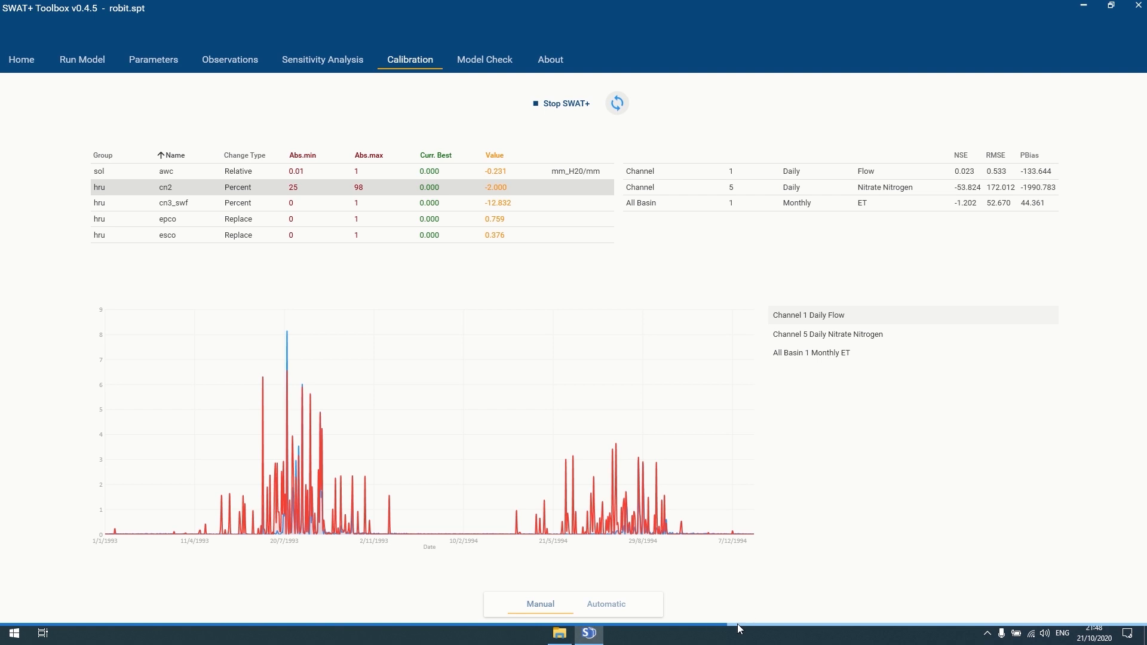
# - Refresh performance (flow NSE 0.762, nitrate 0.032, ET 0.084) and chart each series
pyautogui.click(617, 104)
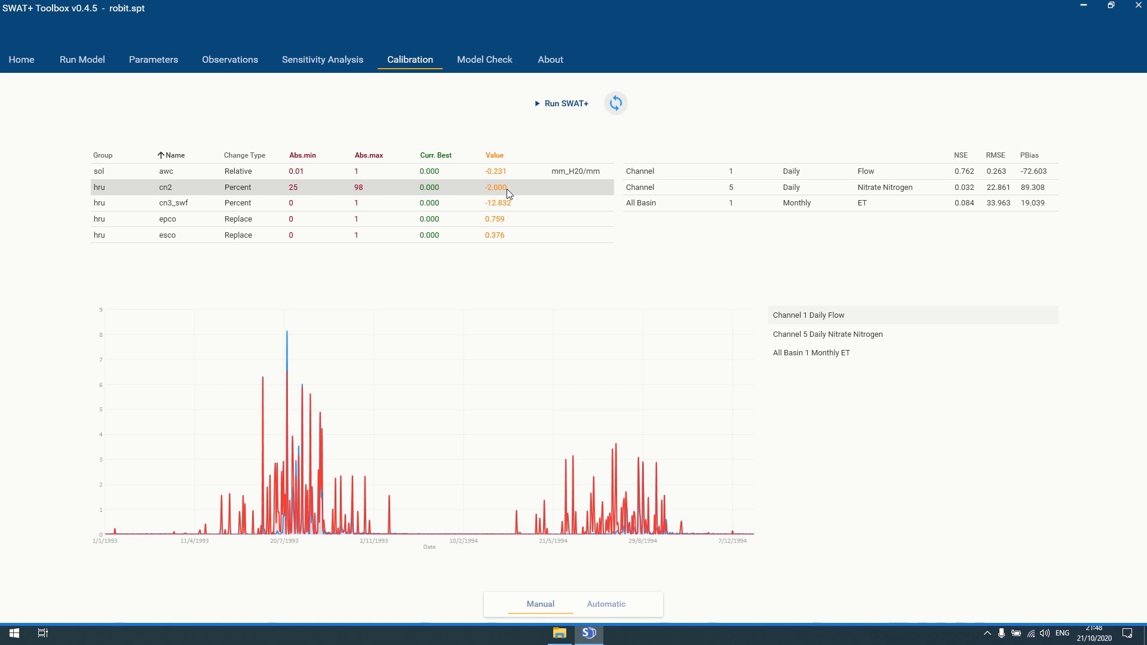
pyautogui.click(861, 334)
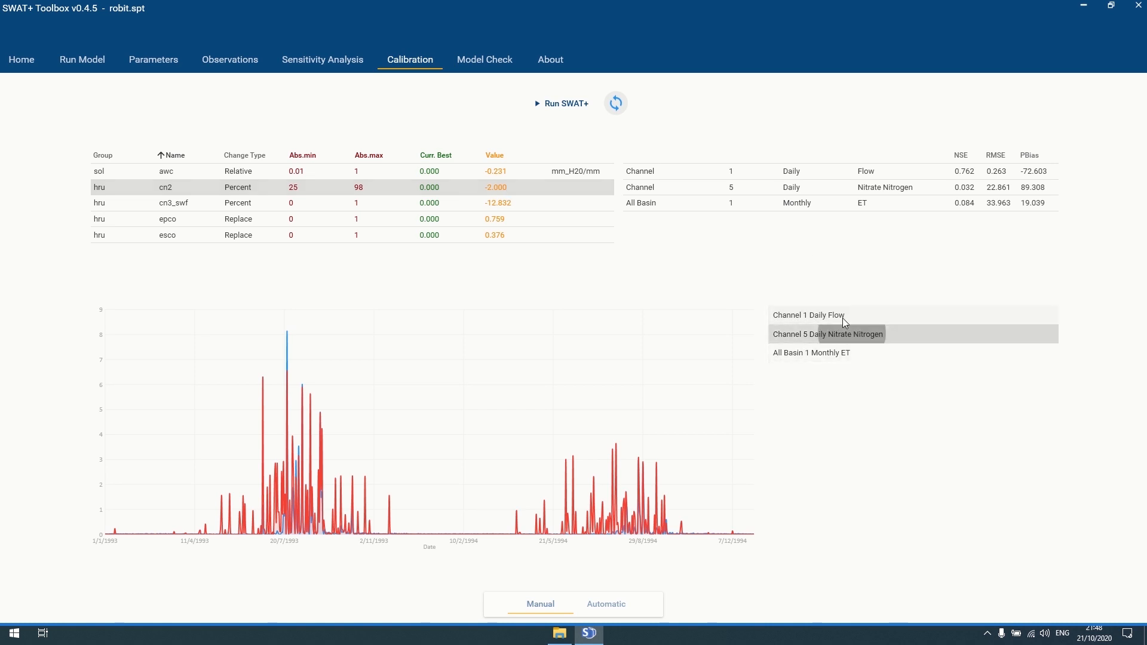
pyautogui.click(839, 315)
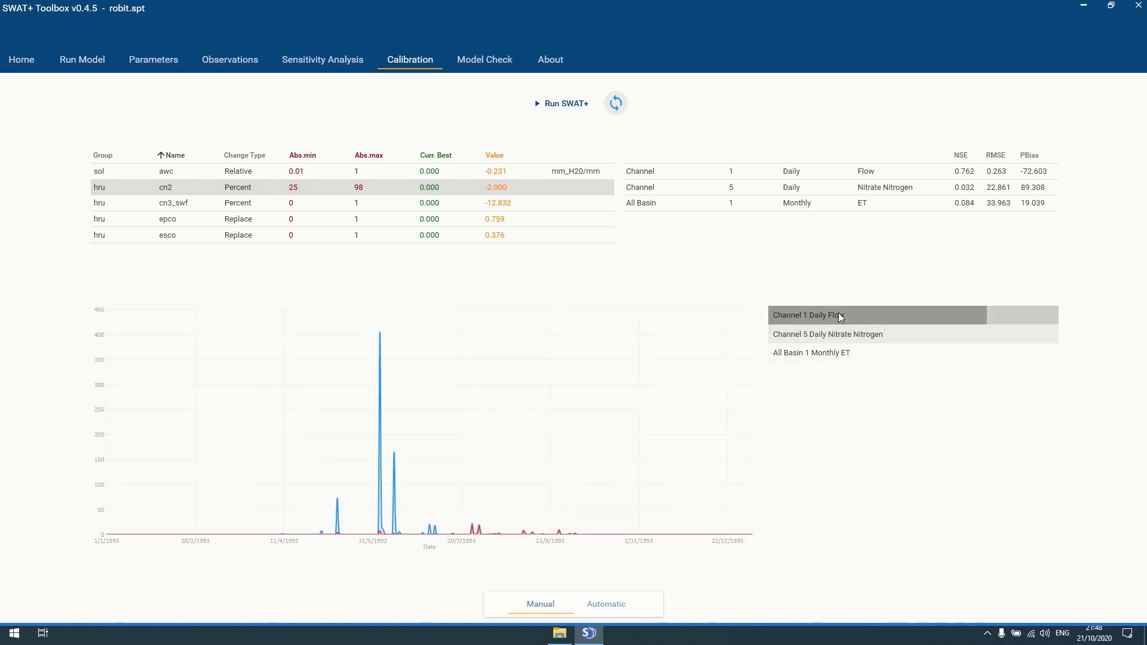
pyautogui.click(803, 334)
pyautogui.click(802, 356)
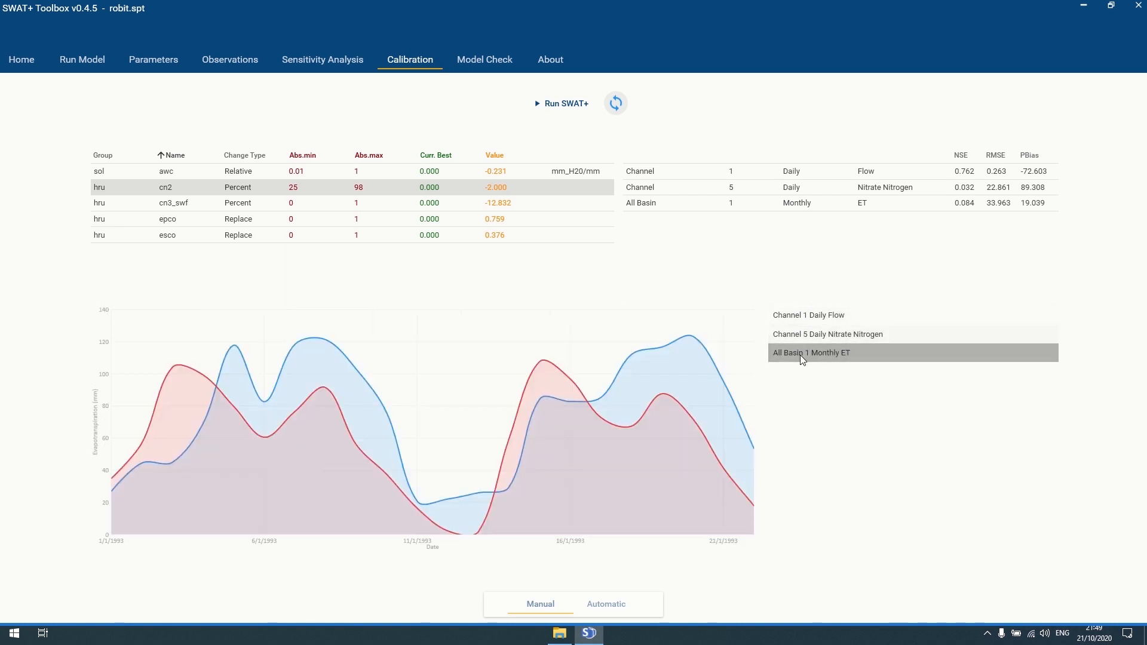
pyautogui.click(798, 312)
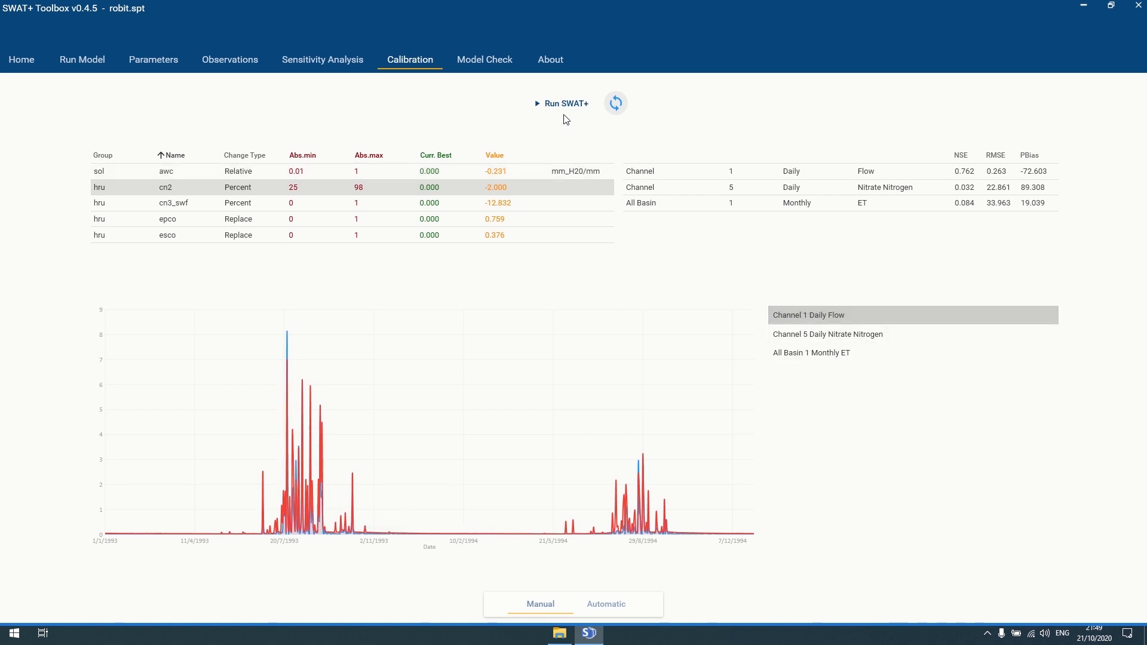
# - Change the cn2 value from -2 to 7
pyautogui.doubleClick(499, 186)
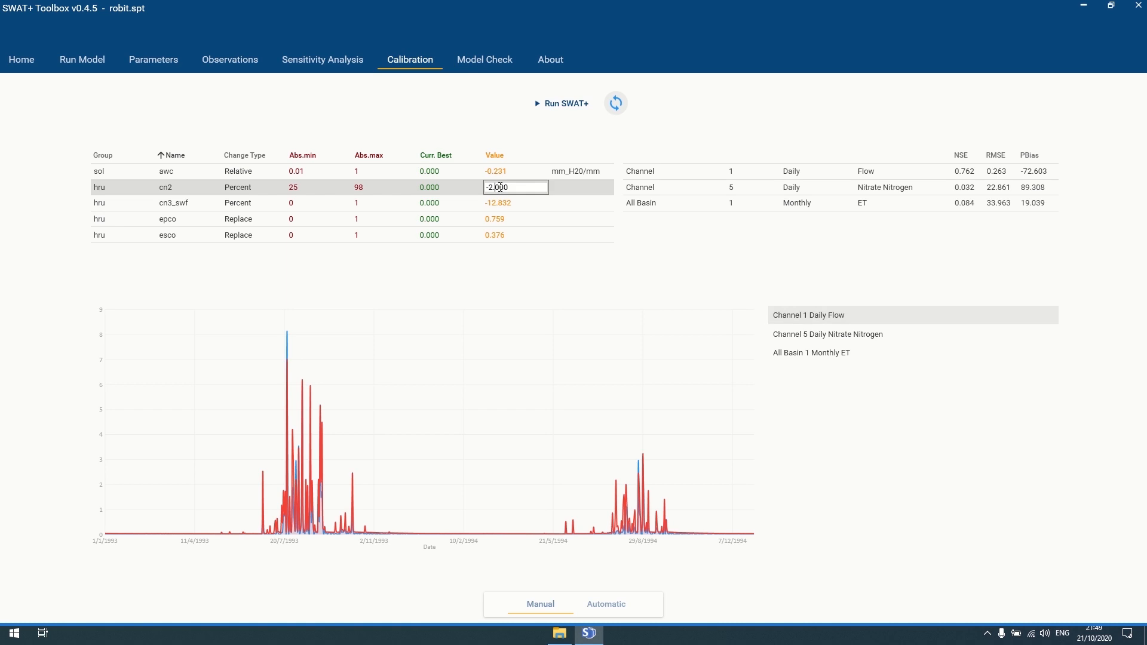
pyautogui.moveTo(492, 187); pyautogui.dragTo(481, 188)
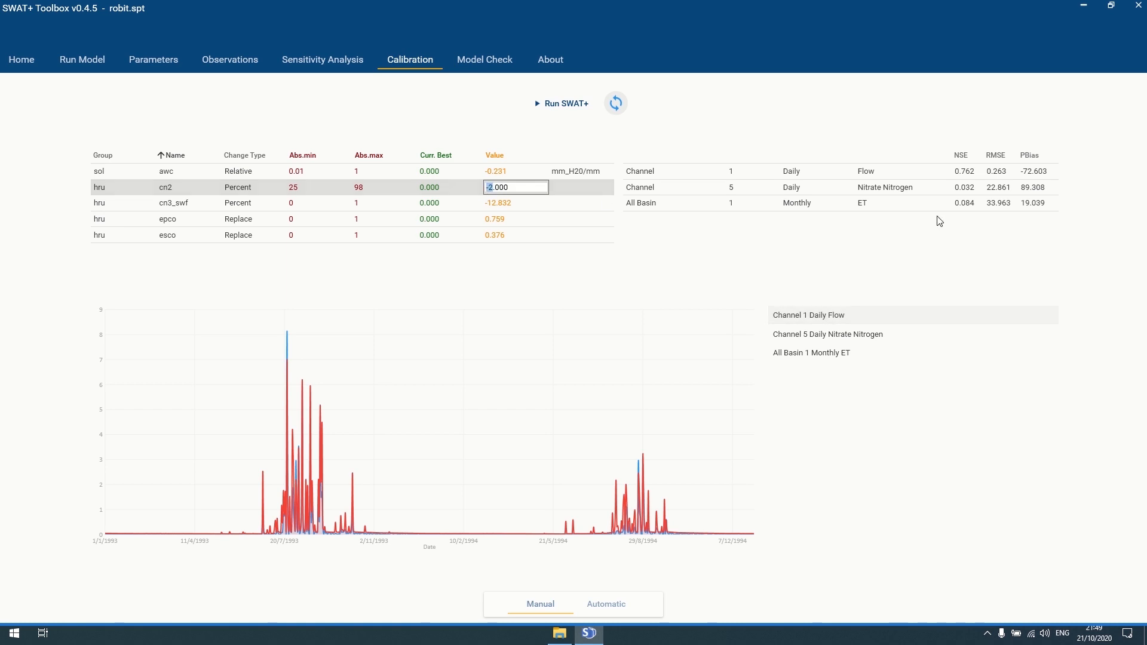
pyautogui.write('7')
pyautogui.press('Return')
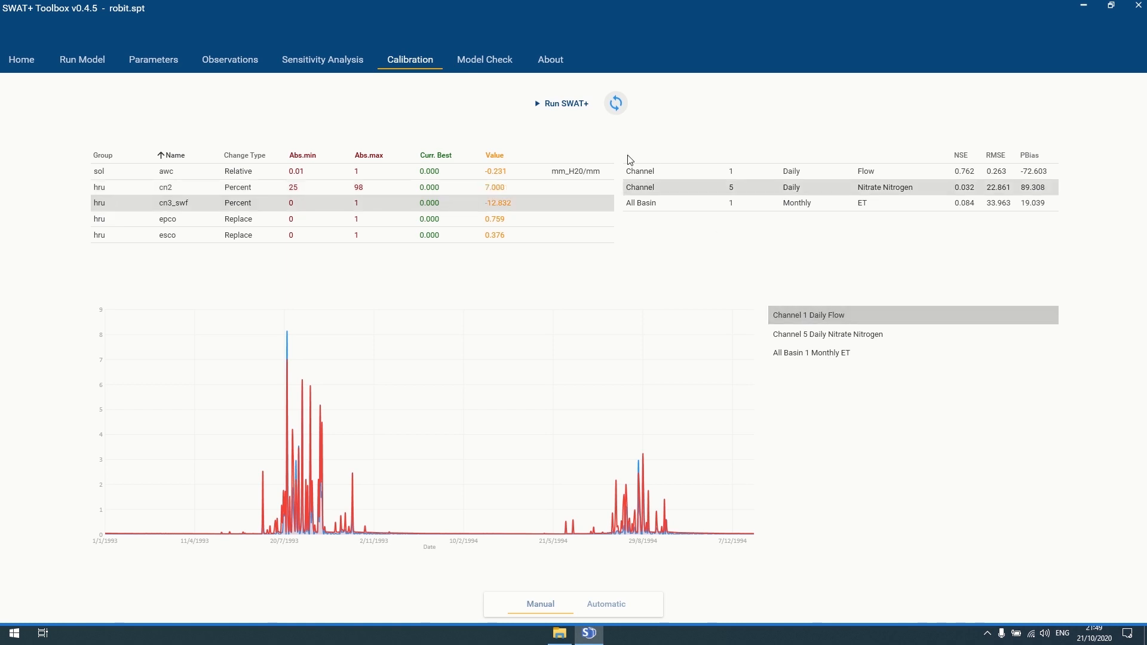
# - Refresh the statistics, chart the updated Channel 1 daily flow, and show the Parameters page
pyautogui.click(615, 105)
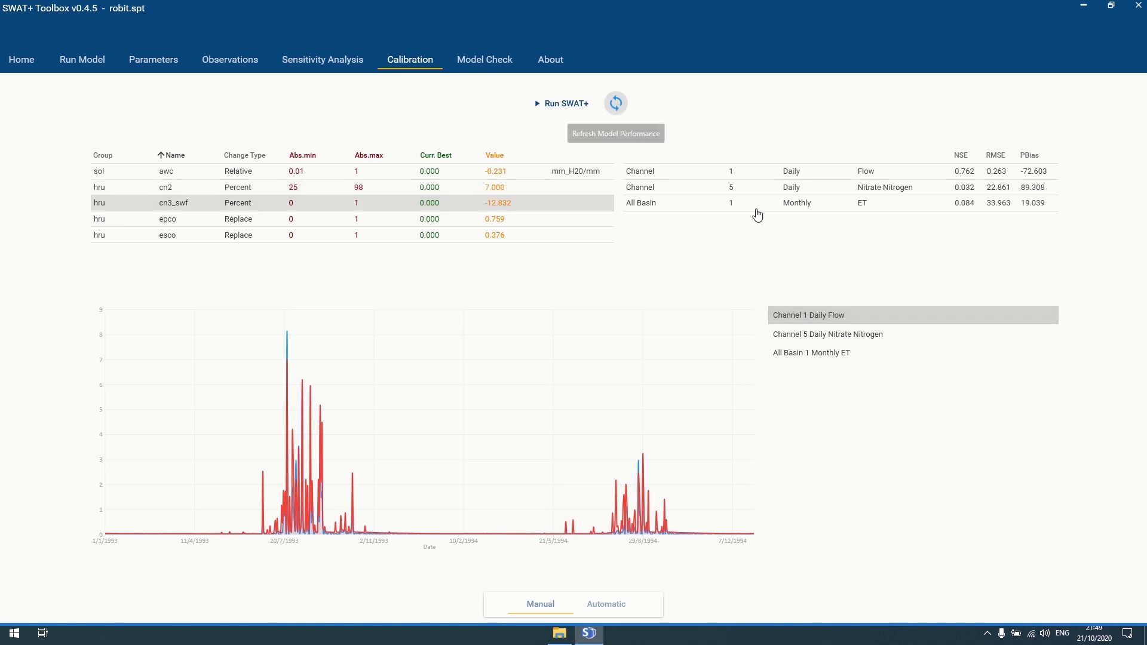
pyautogui.click(810, 315)
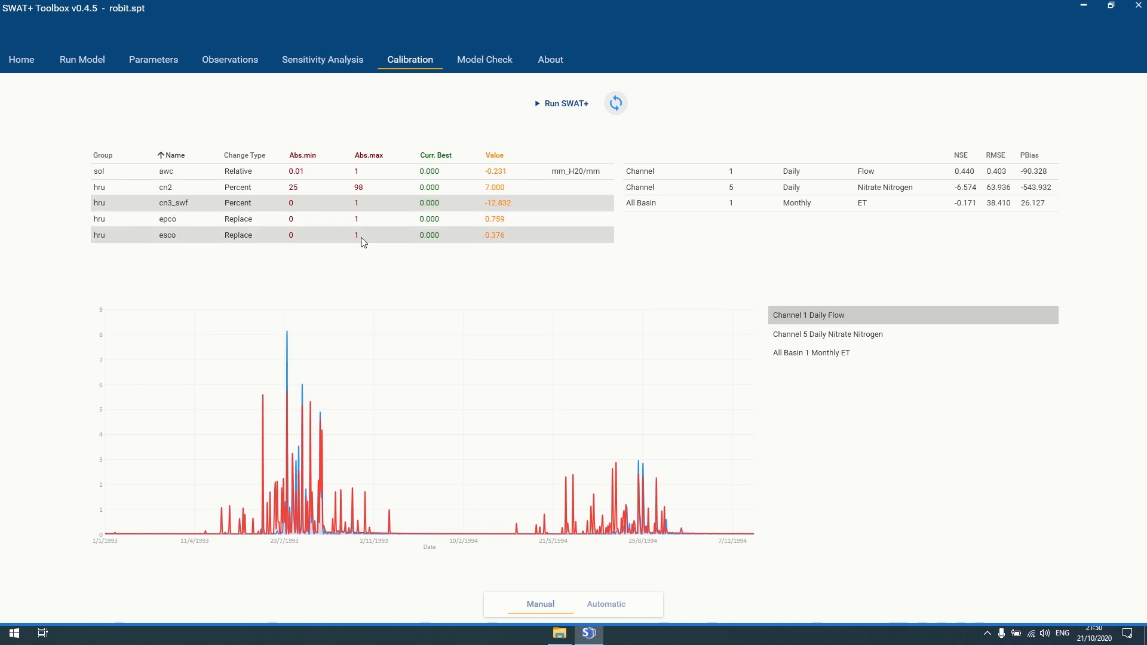
pyautogui.click(138, 62)
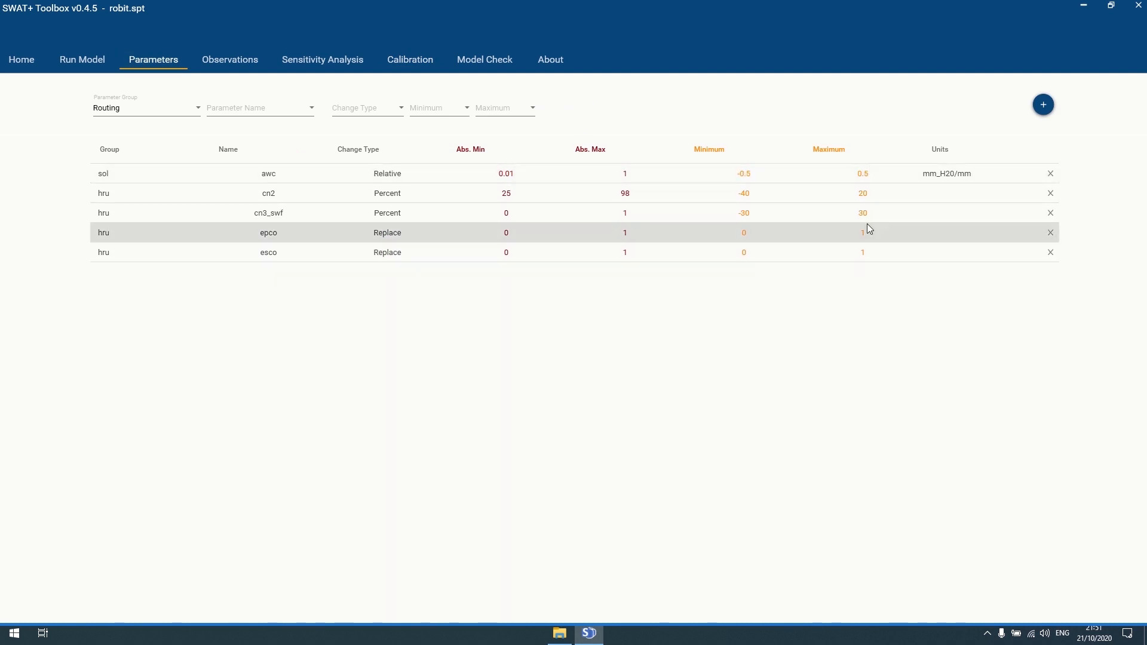
# - Go to the Automatic calibration settings and look over the Observation choices
pyautogui.click(412, 53)
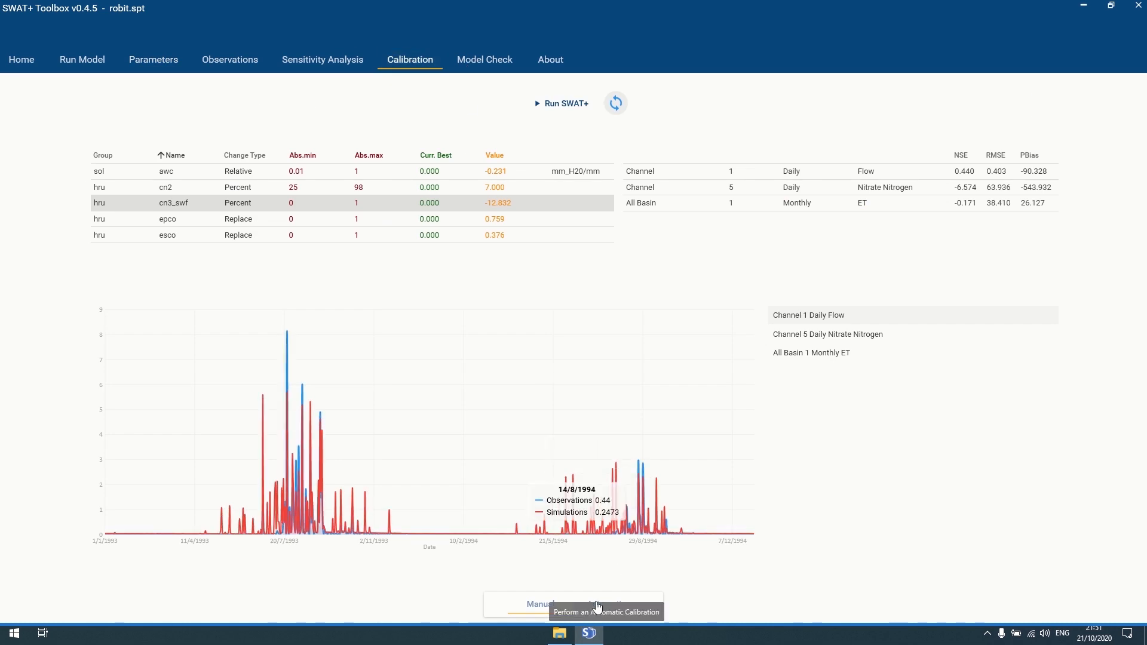
pyautogui.click(618, 606)
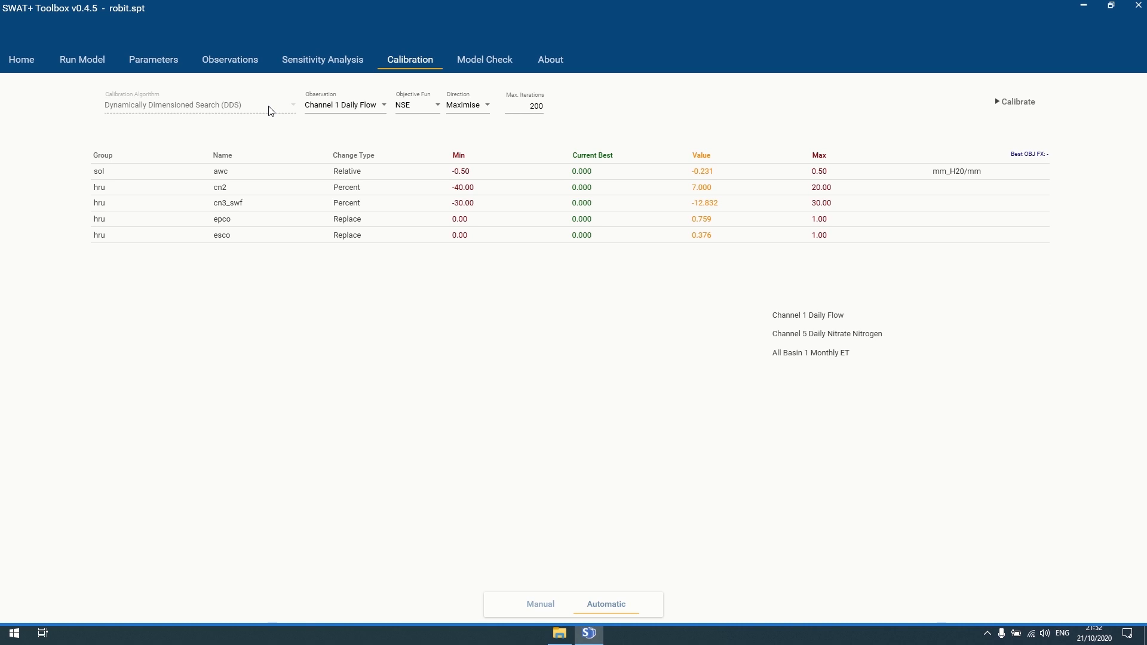
pyautogui.click(367, 109)
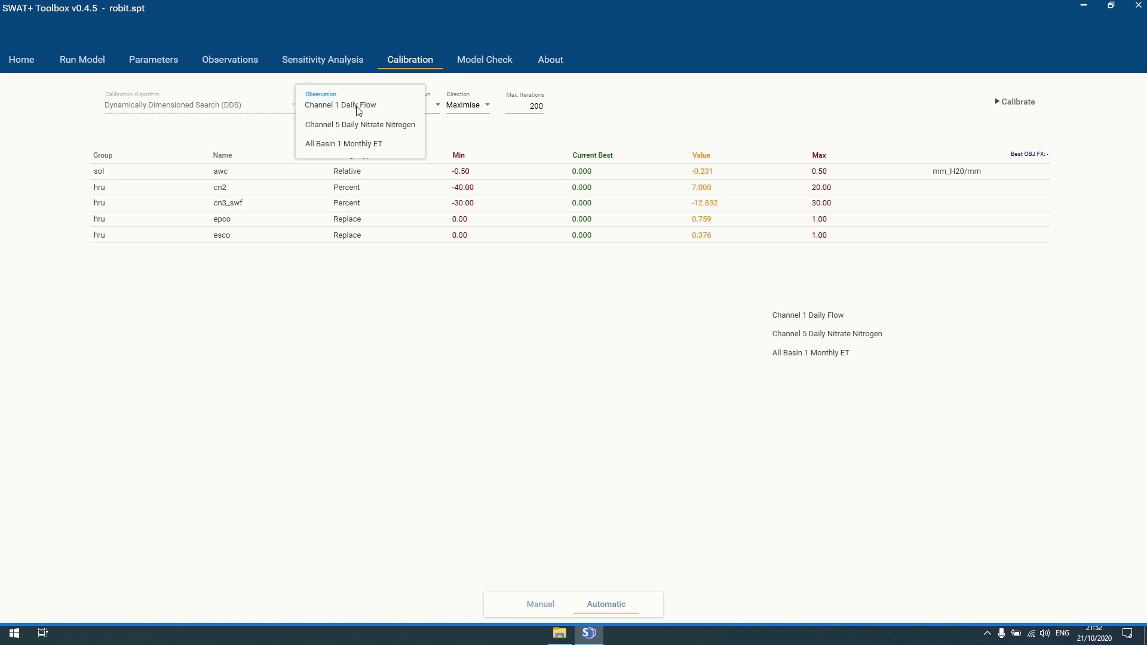
pyautogui.click(269, 107)
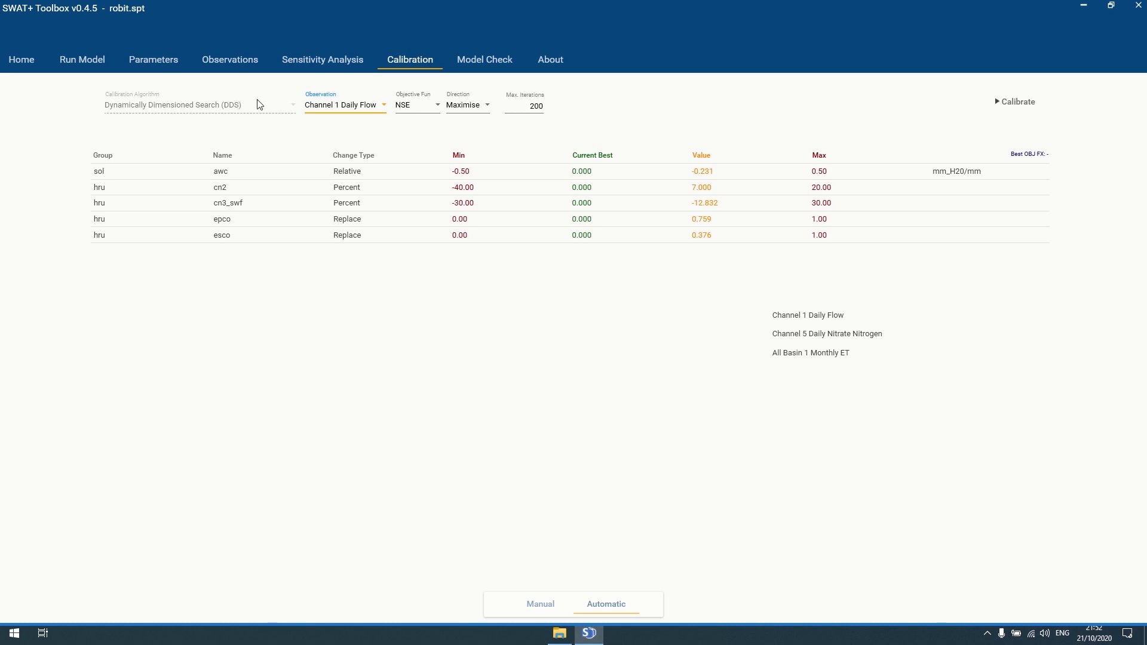
# - Try basin ET and Channel 5 nitrate observations, settle on Channel 1 Daily Flow, view objective functions
pyautogui.click(364, 107)
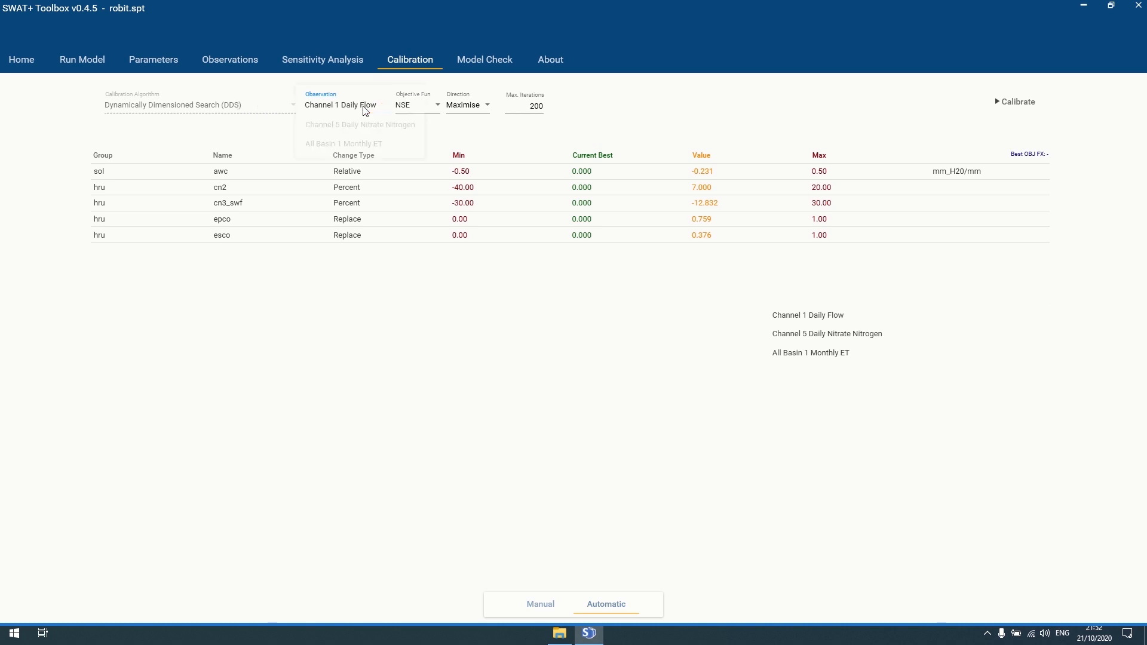
pyautogui.click(365, 142)
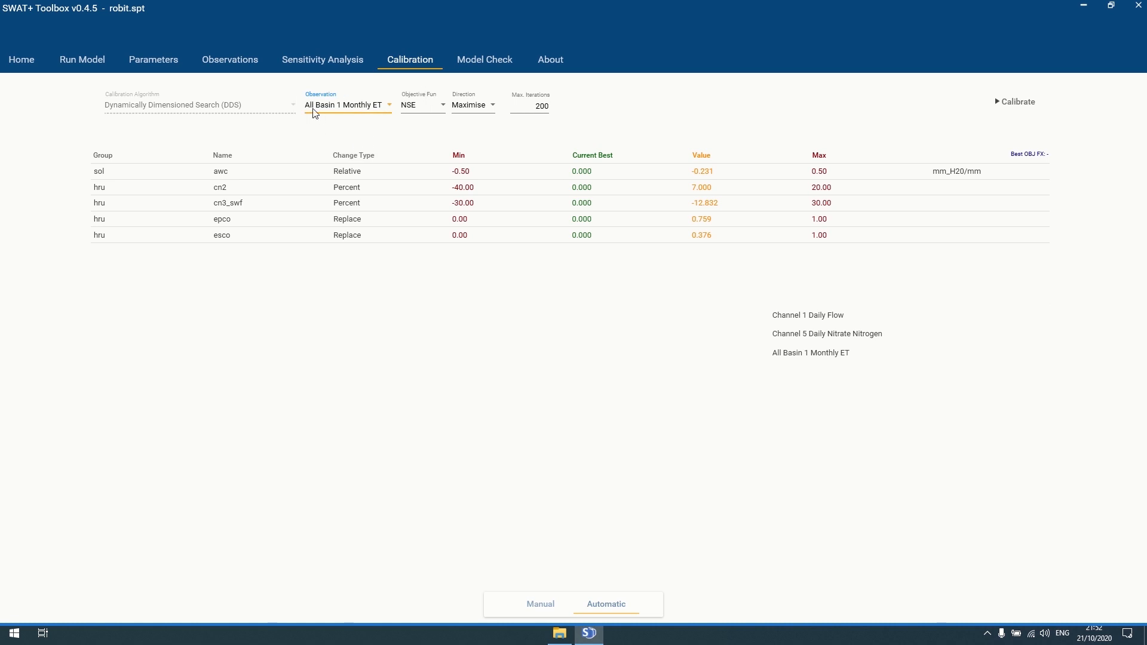
pyautogui.click(360, 109)
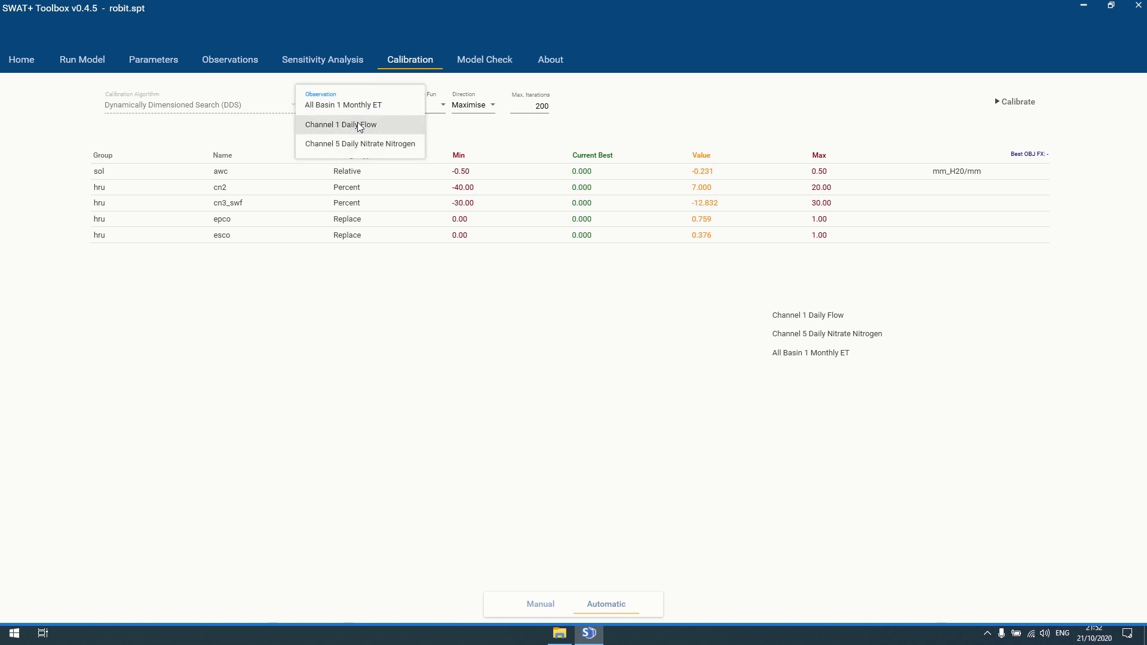
pyautogui.click(360, 142)
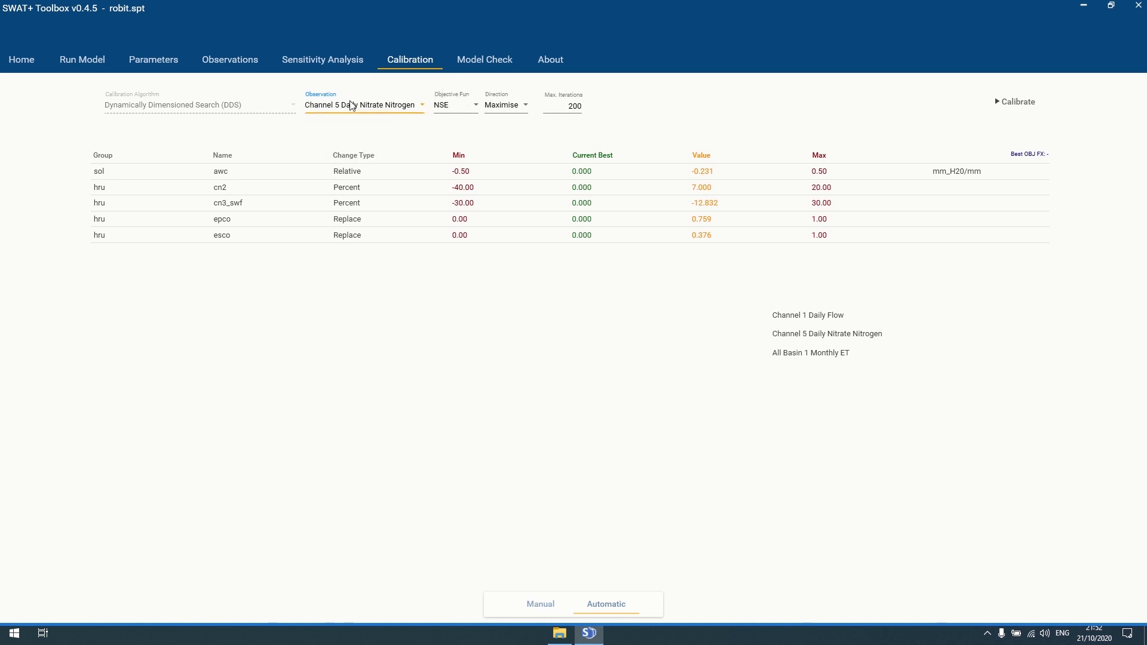
pyautogui.click(349, 105)
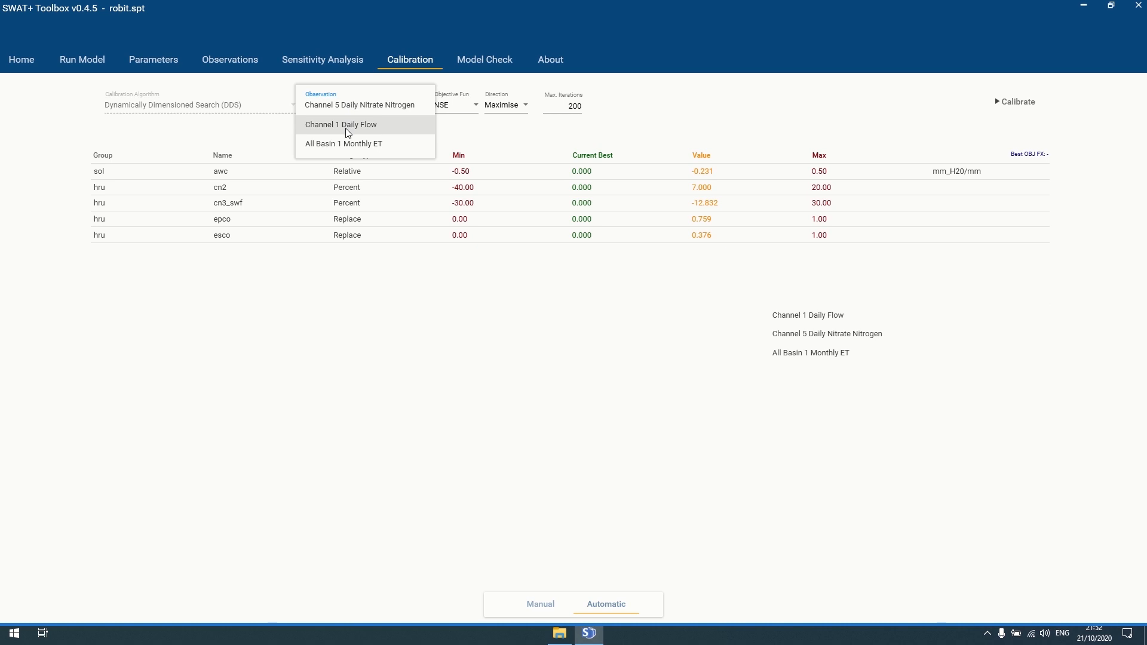
pyautogui.click(347, 124)
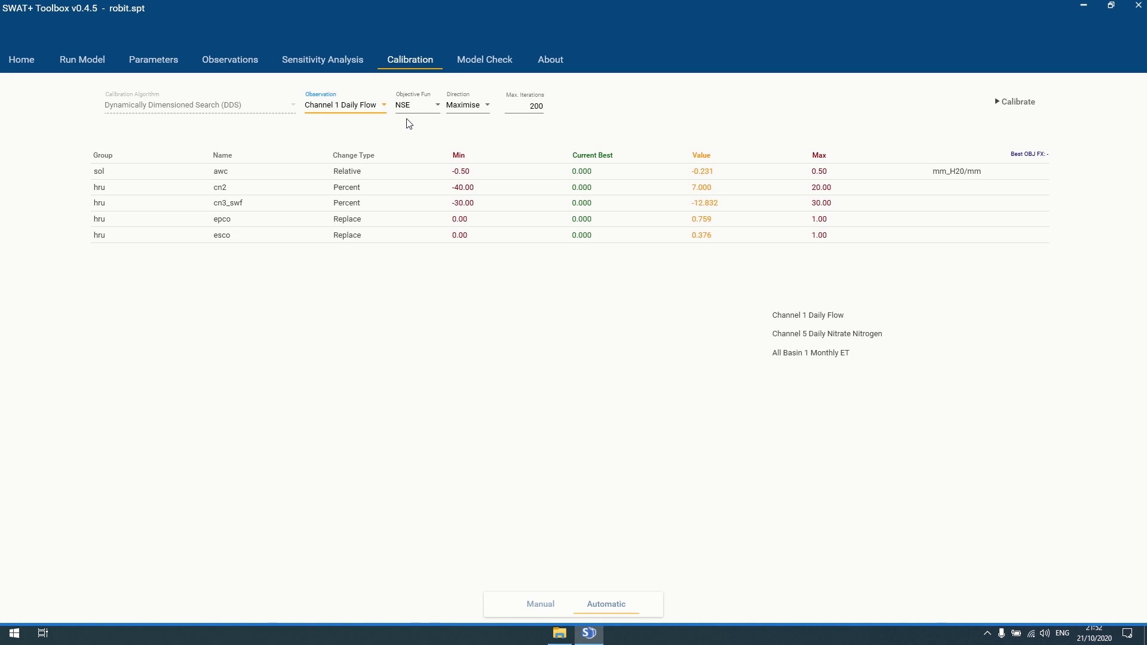
pyautogui.click(429, 109)
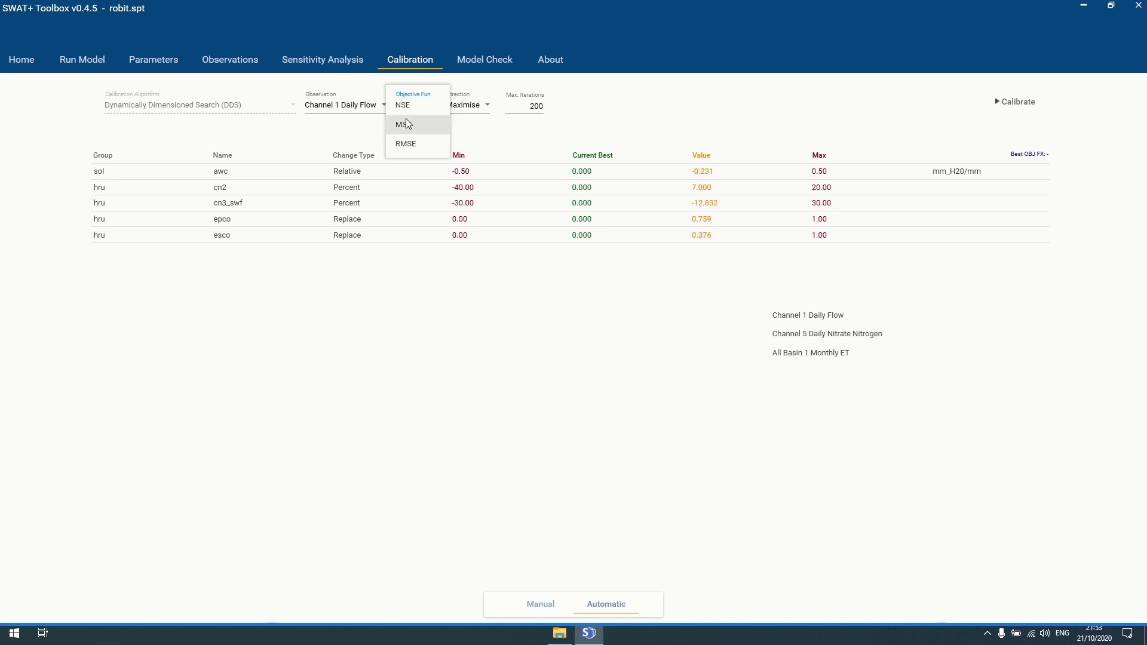
pyautogui.click(363, 133)
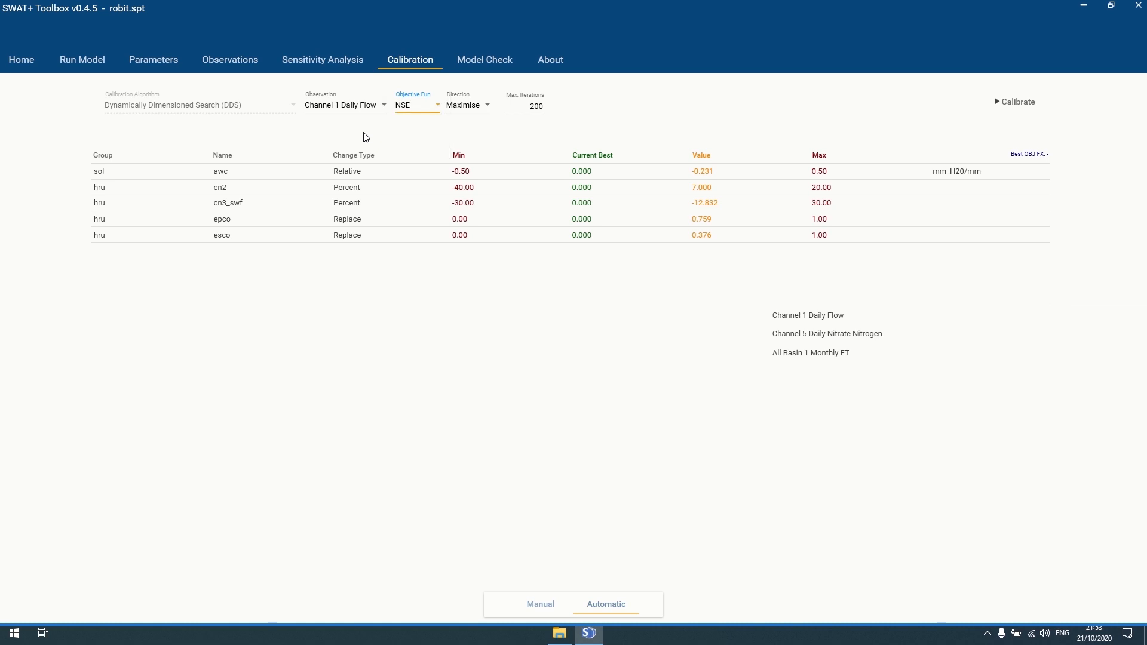
pyautogui.click(472, 110)
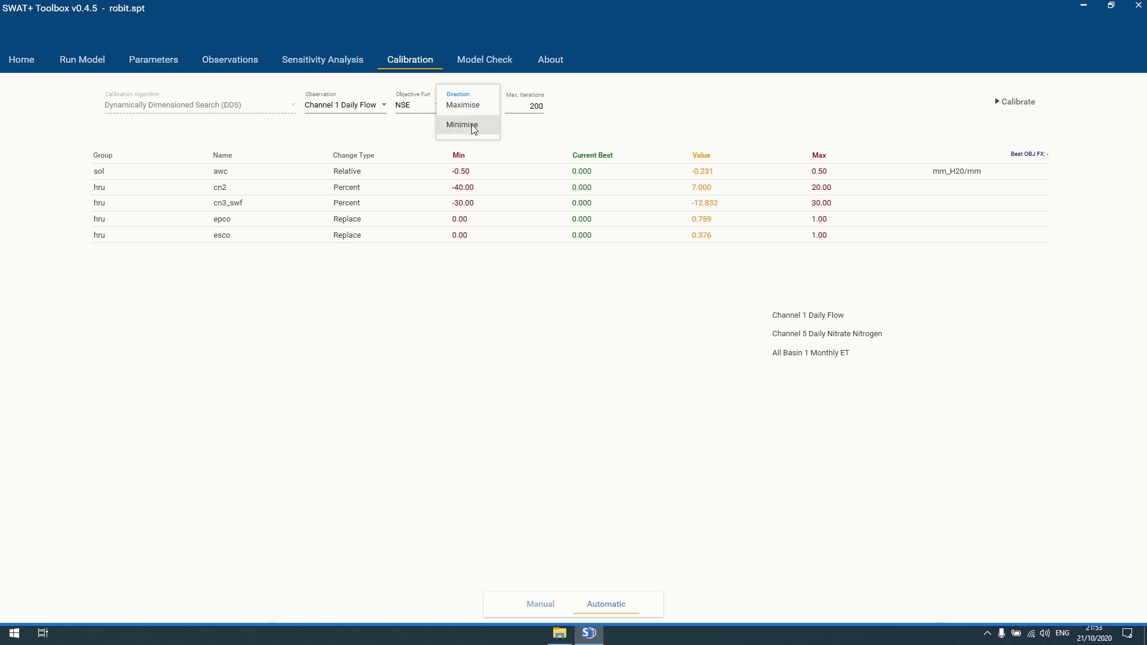
pyautogui.click(465, 125)
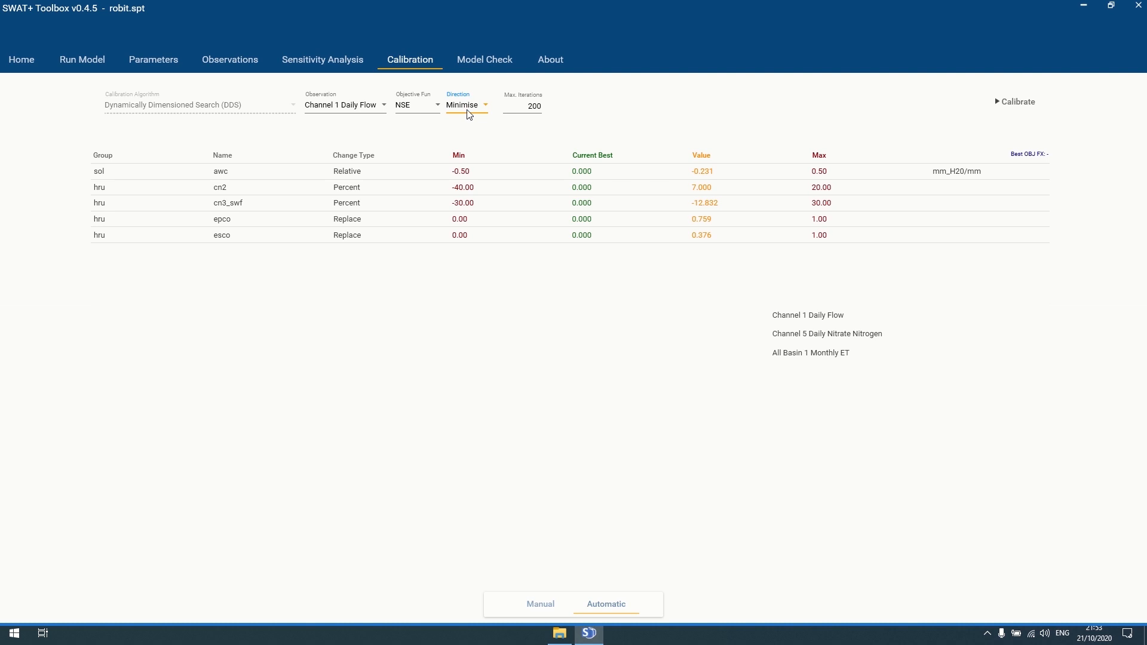
pyautogui.click(466, 107)
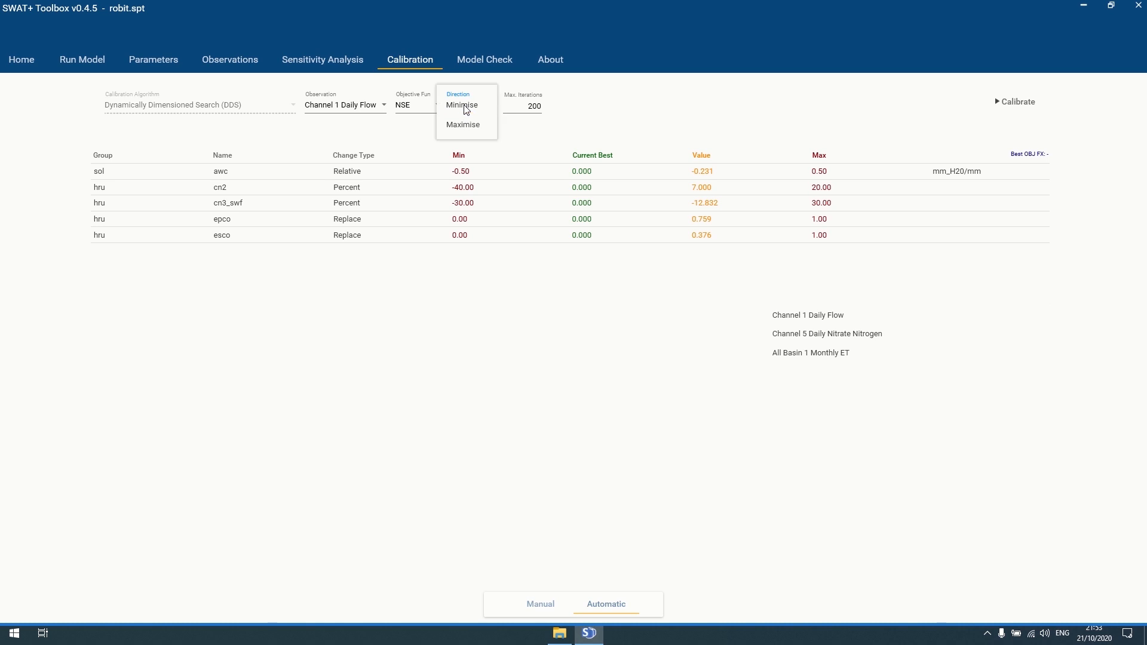
pyautogui.click(420, 110)
pyautogui.click(420, 109)
pyautogui.click(418, 143)
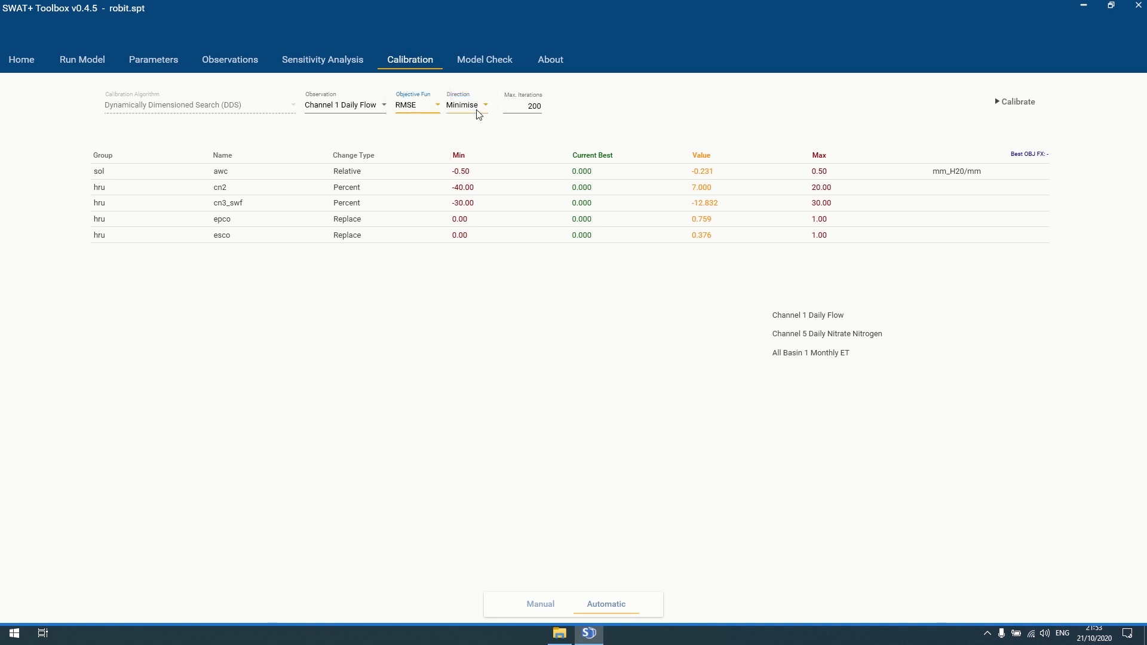
pyautogui.click(427, 110)
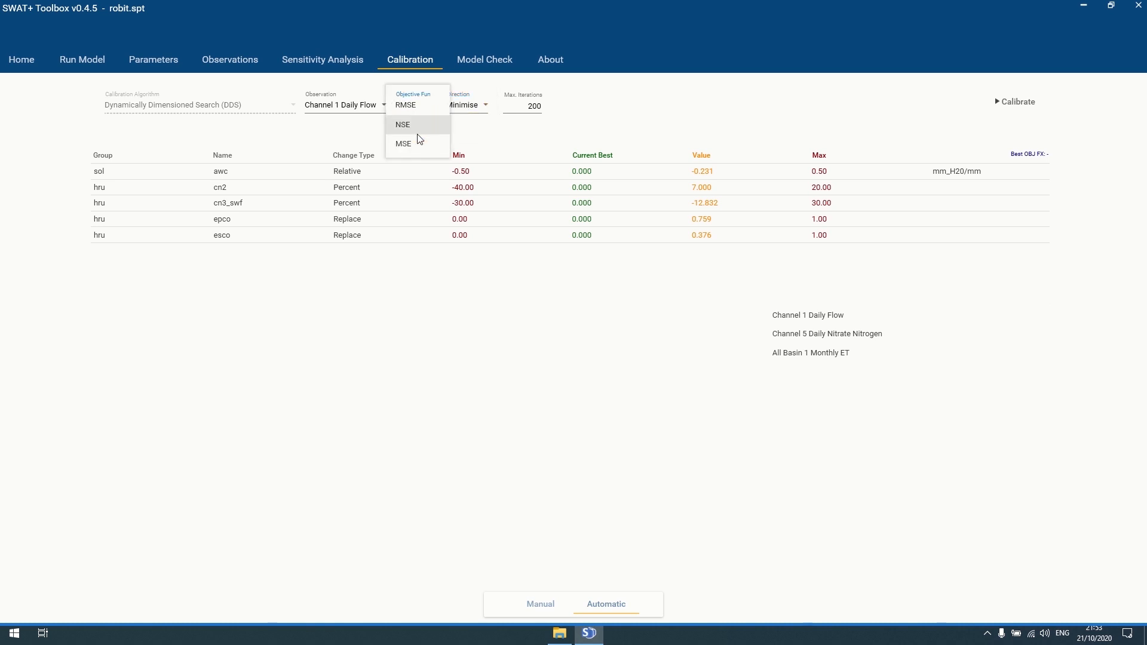
pyautogui.click(418, 124)
pyautogui.click(418, 108)
pyautogui.click(412, 127)
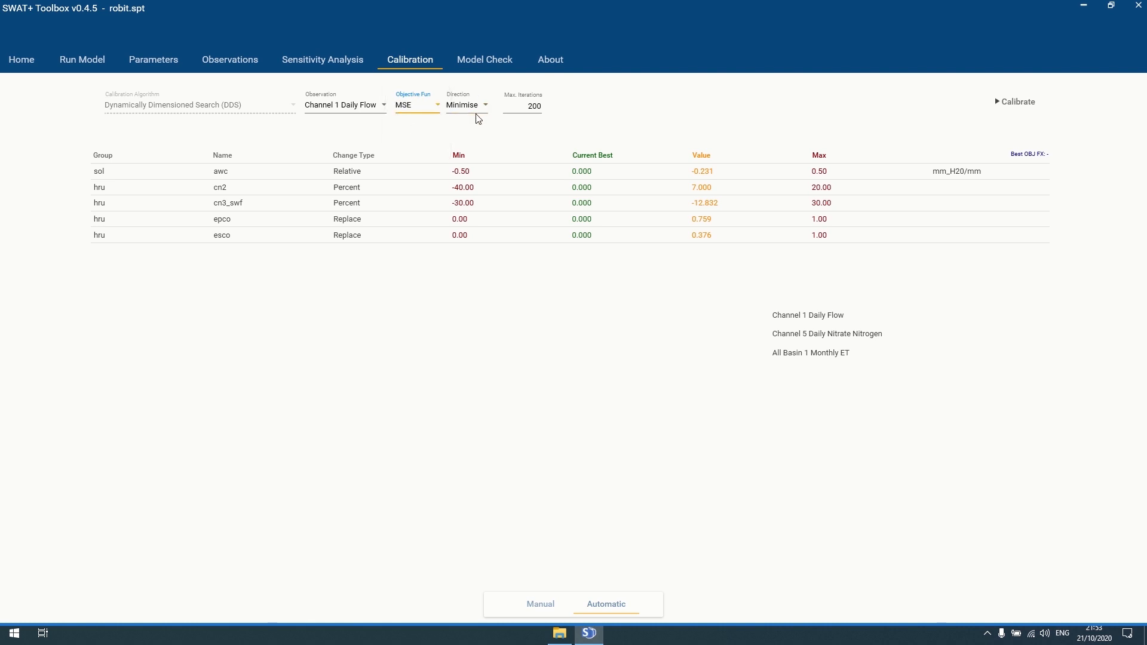
pyautogui.click(421, 112)
pyautogui.click(410, 124)
pyautogui.click(455, 110)
pyautogui.click(461, 108)
pyautogui.click(460, 106)
pyautogui.click(457, 125)
# - Overwrite the 200 Max. Iterations value, first with 100, then reselect it for 20
pyautogui.doubleClick(534, 109)
pyautogui.write('100')
pyautogui.doubleClick(529, 111)
# - Chart the Channel 1 Daily Flow hydrograph, then list parameters with epco and esco ranging 0 to 1
pyautogui.click(807, 317)
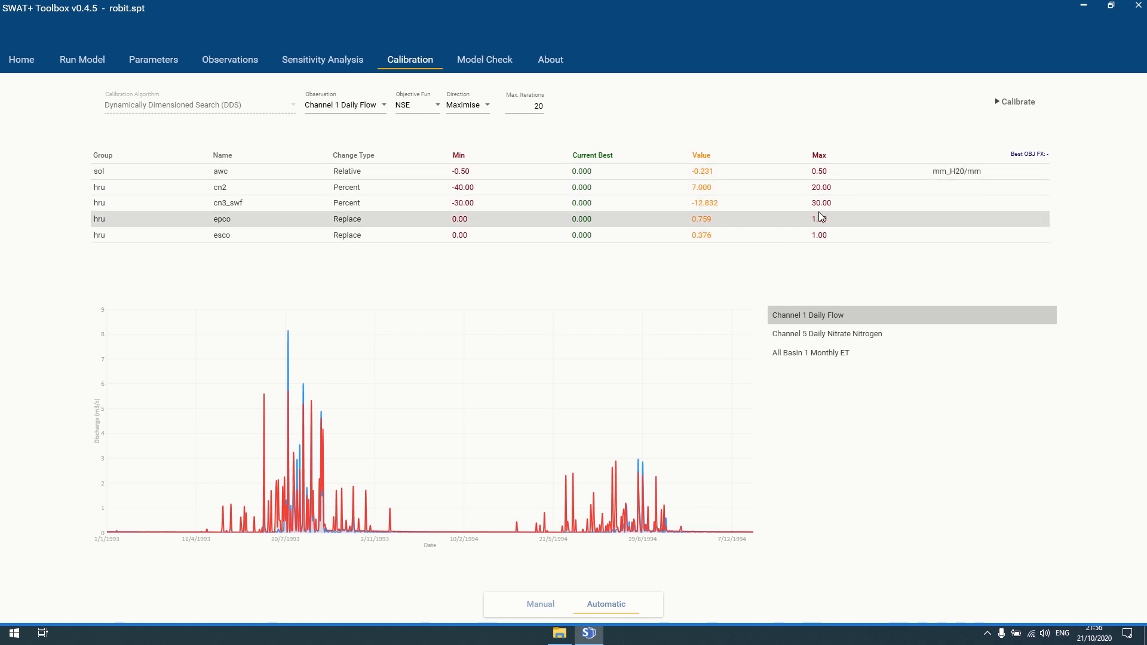
pyautogui.click(152, 59)
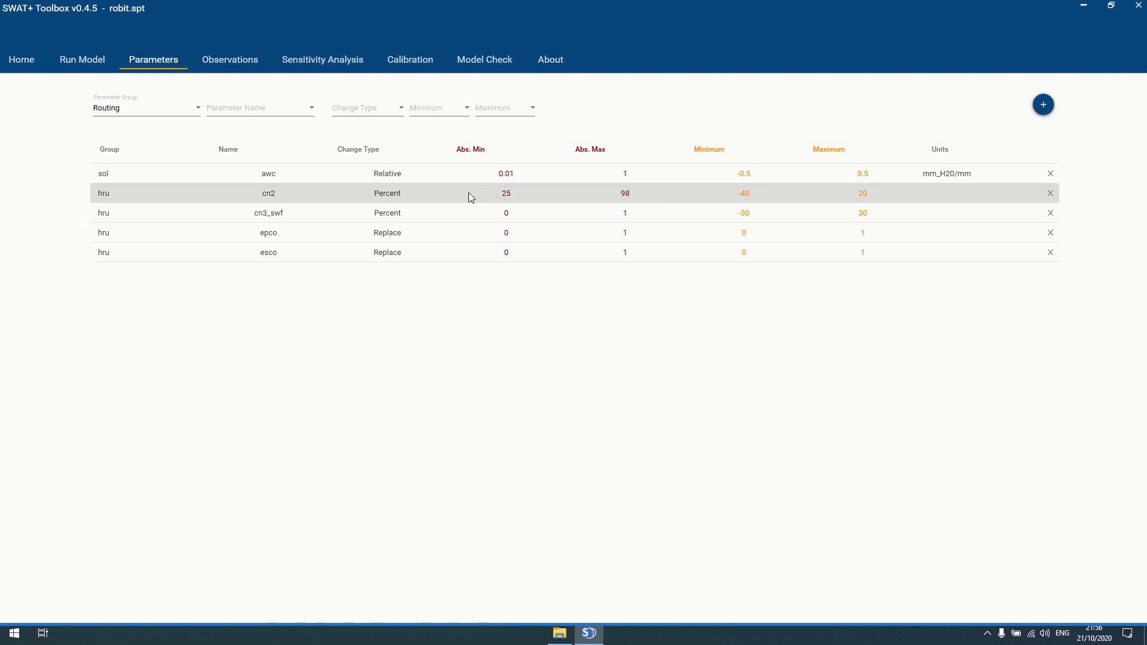
# - Return to the Calibration tab to launch the 20-iteration DDS calibration
pyautogui.click(409, 59)
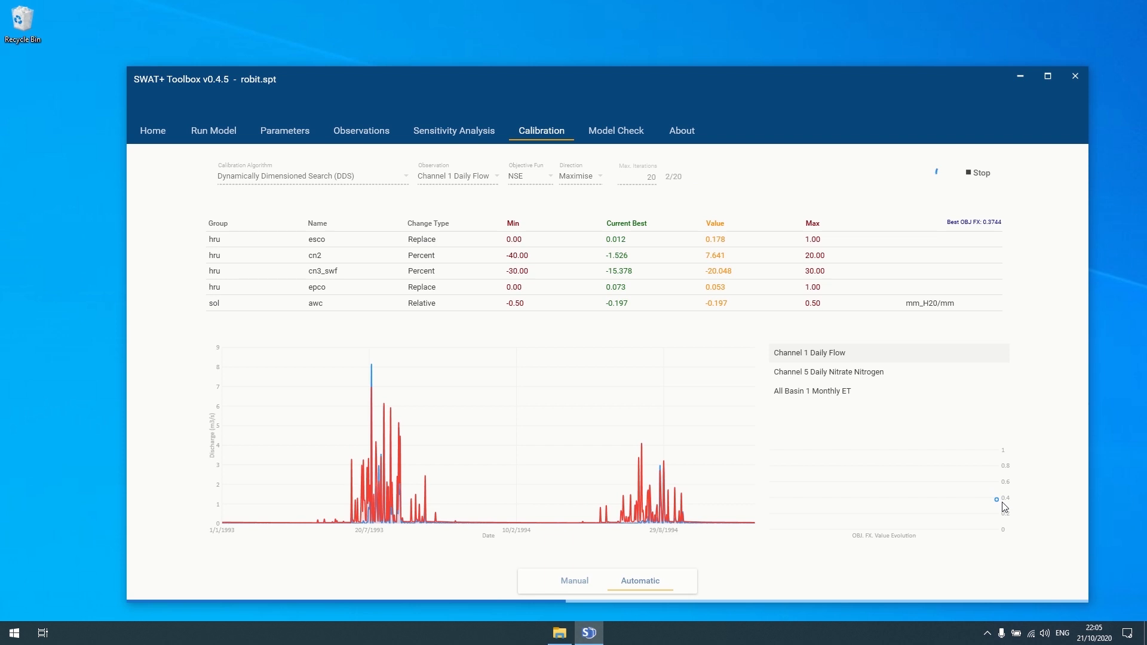
# - Follow the OBJ FX evolution plot, then view the Manual results with flow NSE 0.610
pyautogui.moveTo(1001, 509)
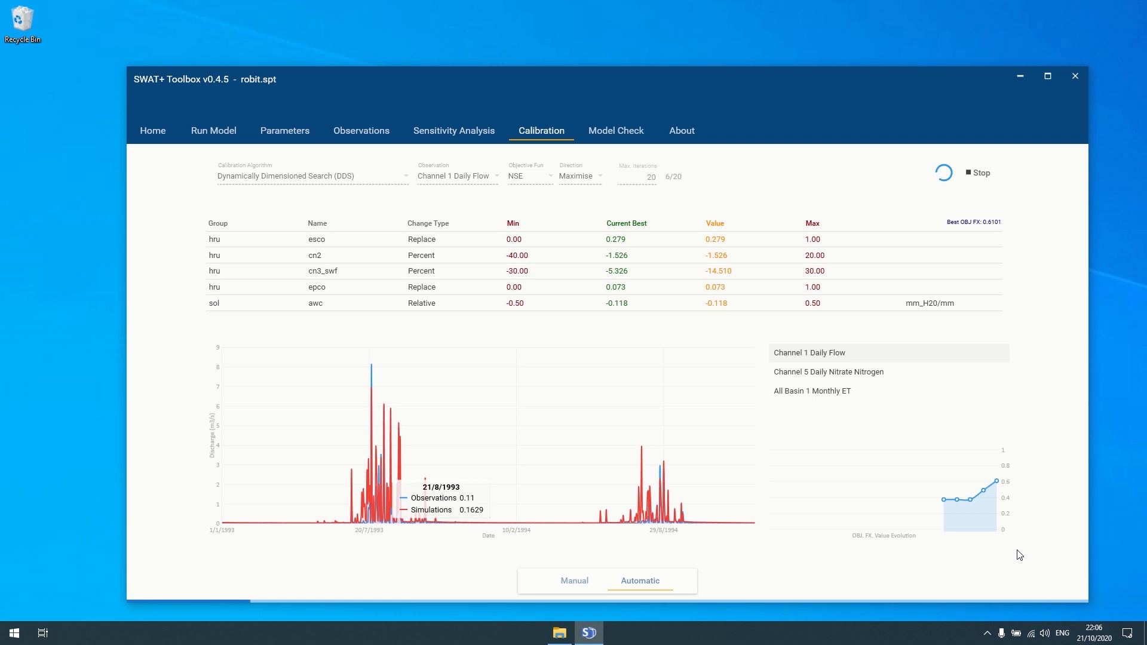
pyautogui.click(585, 580)
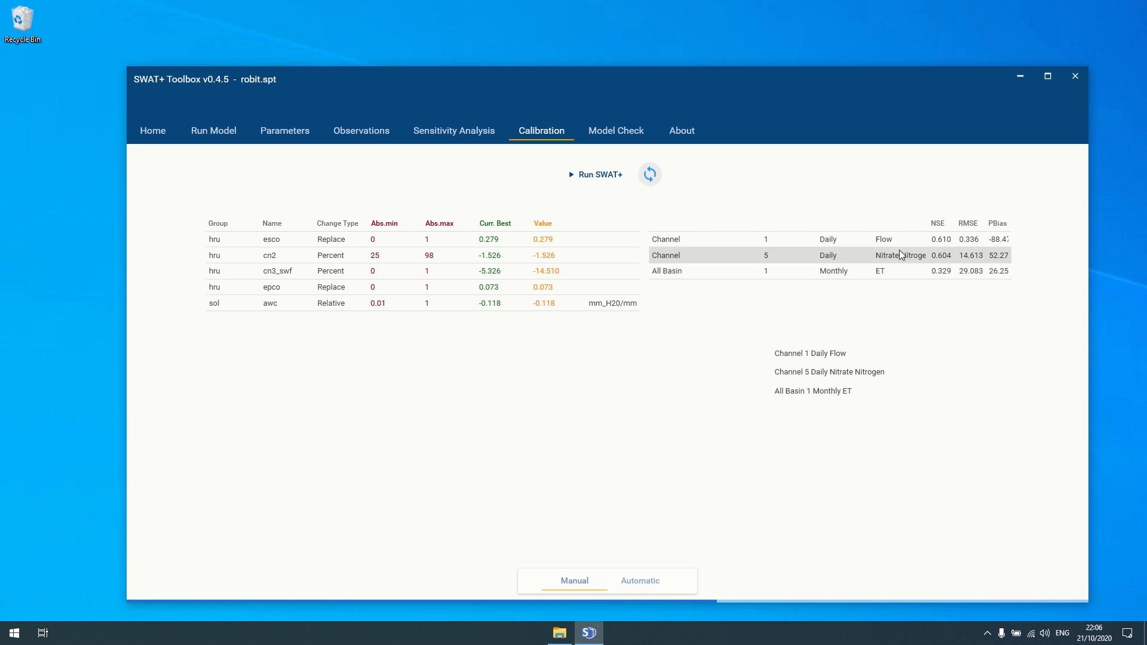
# - Widen the statistics table and bring back the running DDS calibration, now at iteration 7 of 20
pyautogui.moveTo(758, 227); pyautogui.dragTo(717, 225)
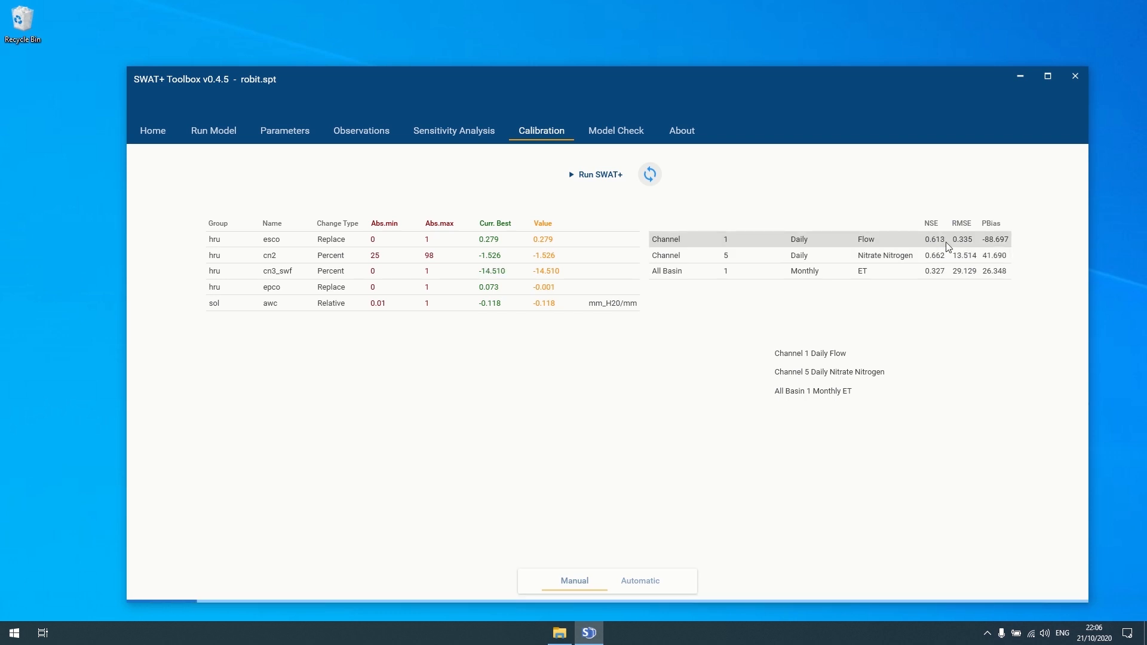
pyautogui.click(644, 583)
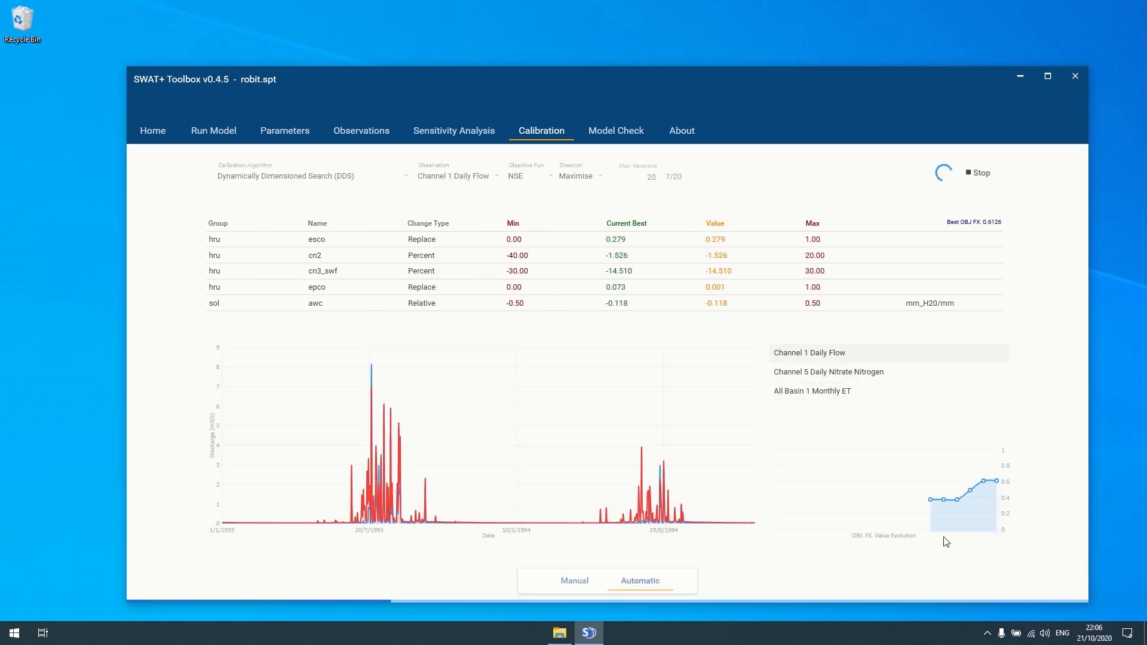
# - Compare the Channel 5 daily nitrate and basin monthly ET fits while DDS runs
pyautogui.moveTo(944, 501)
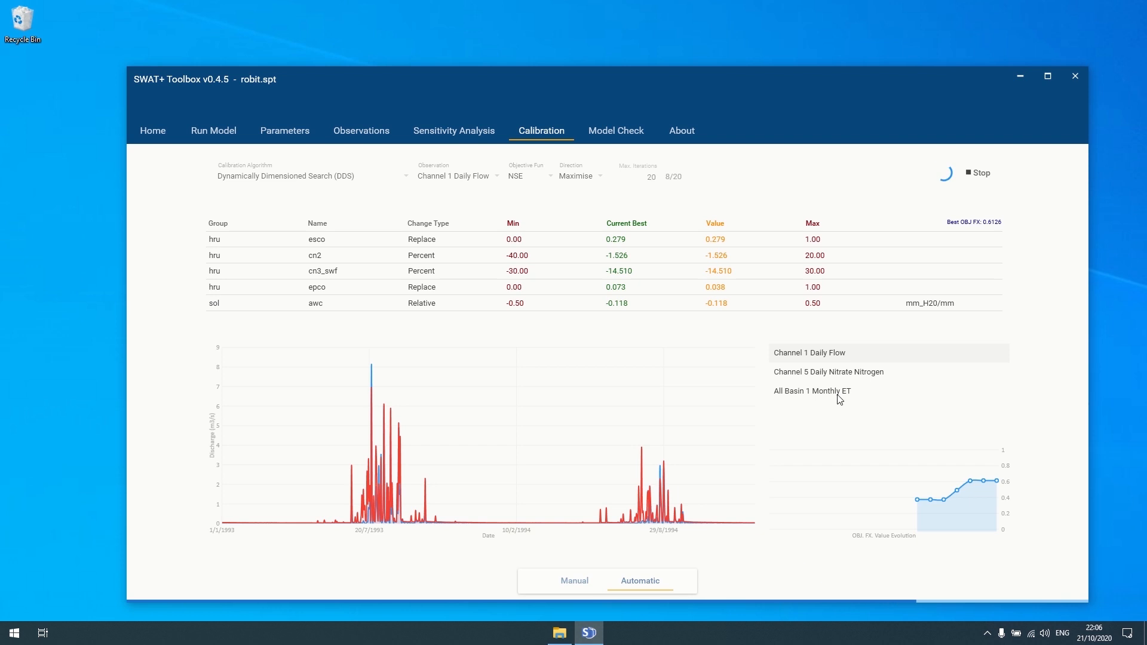
pyautogui.click(827, 377)
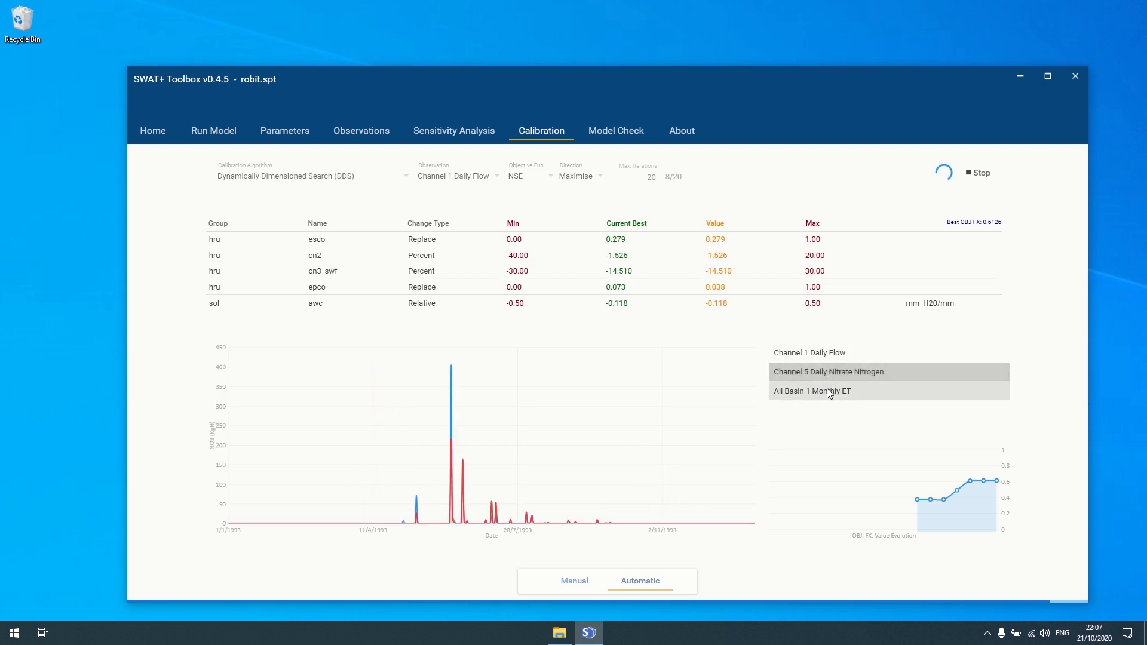
pyautogui.click(827, 390)
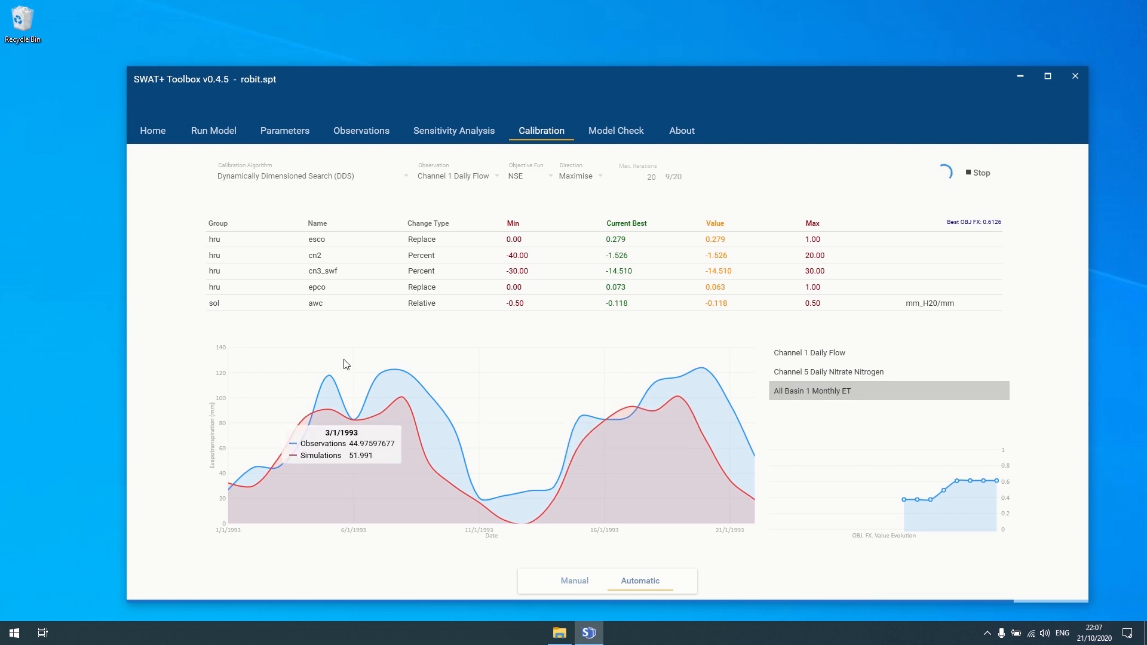
pyautogui.click(810, 372)
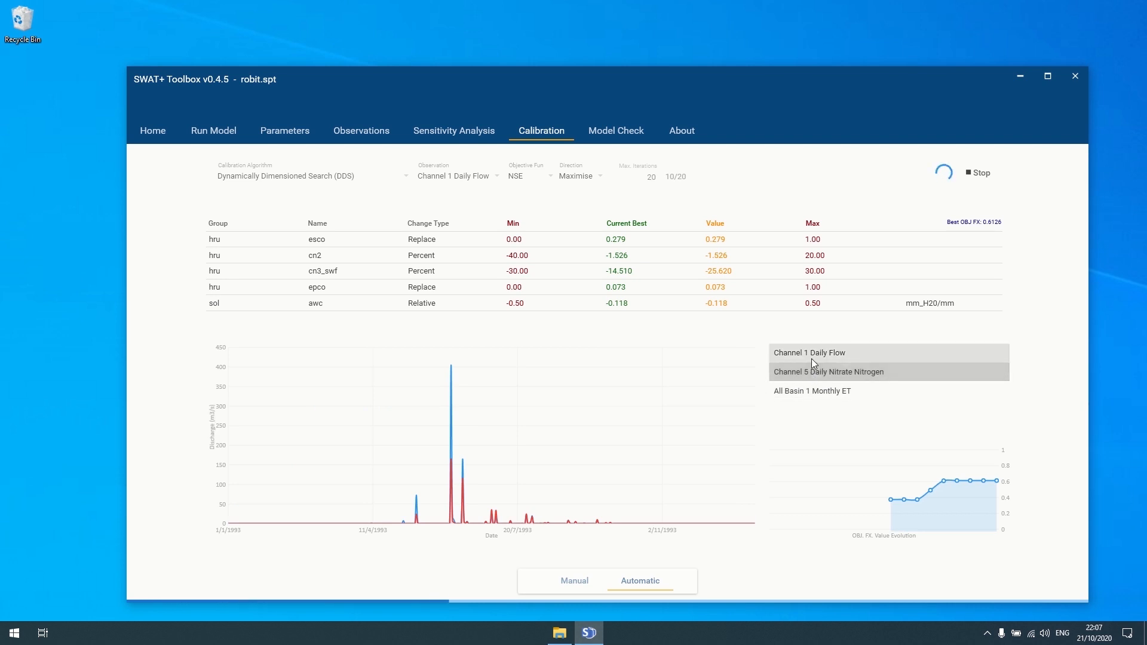
# - Plot Channel 1 daily flow again and go to the manual calibration results (flow NSE 0.791)
pyautogui.click(812, 359)
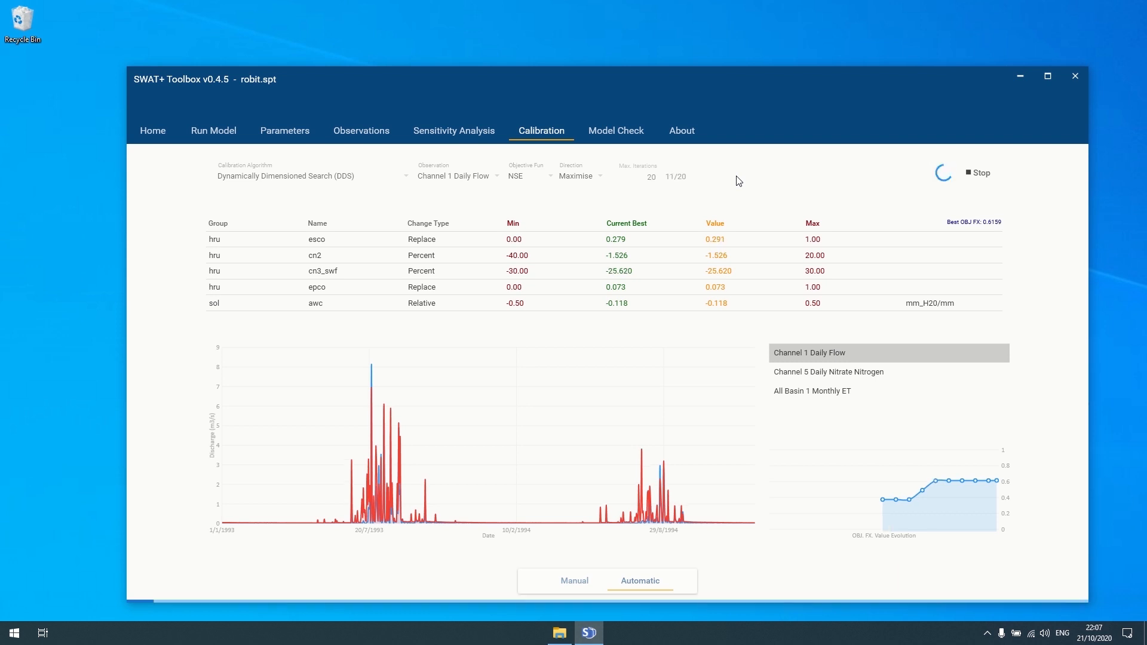
pyautogui.moveTo(934, 482)
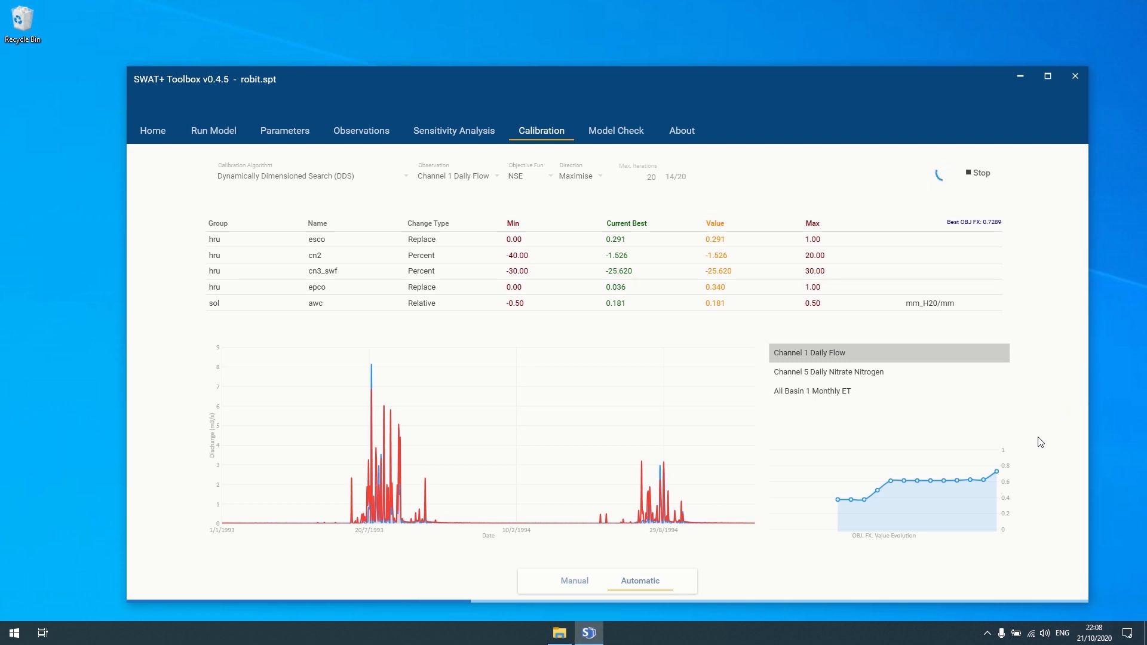
pyautogui.moveTo(984, 481)
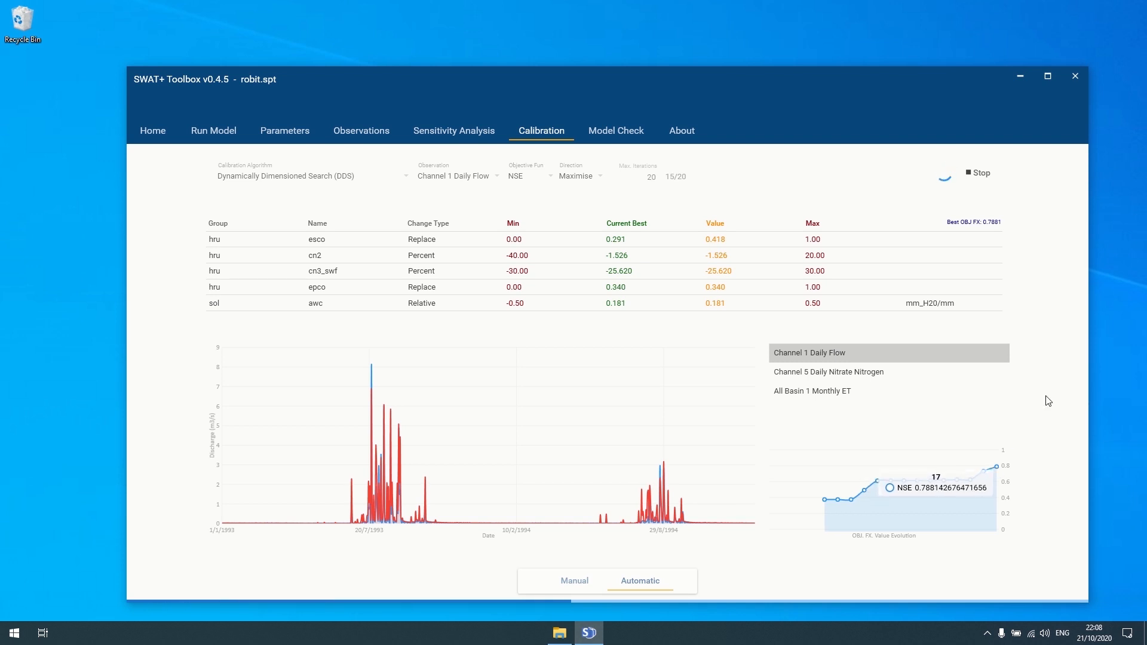
pyautogui.click(559, 583)
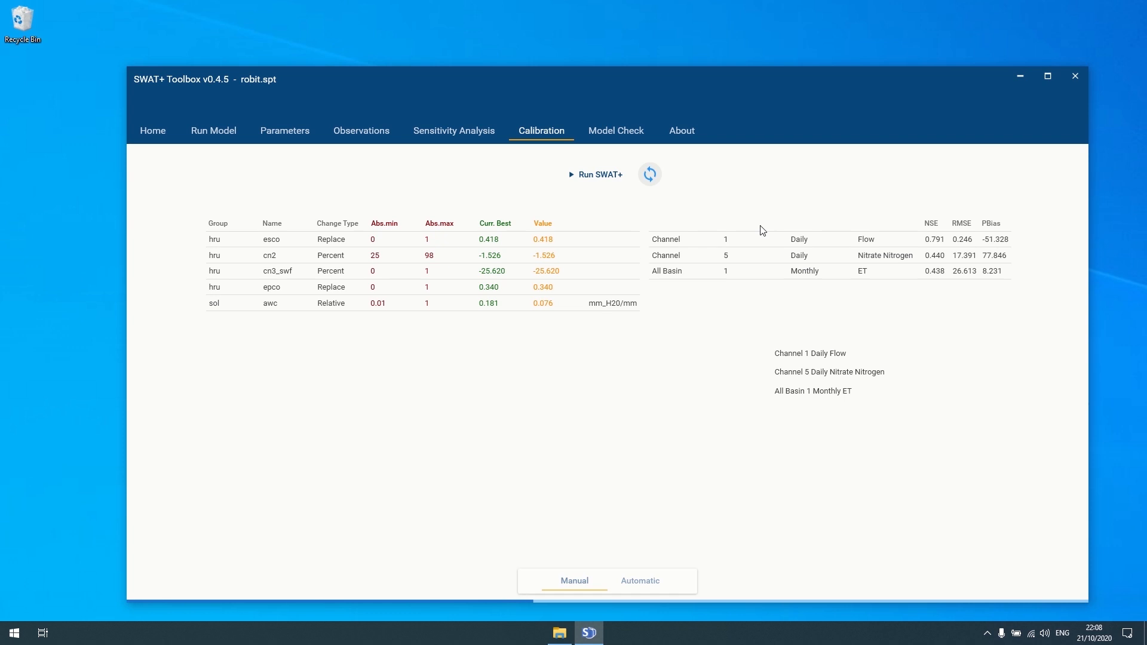
pyautogui.click(812, 354)
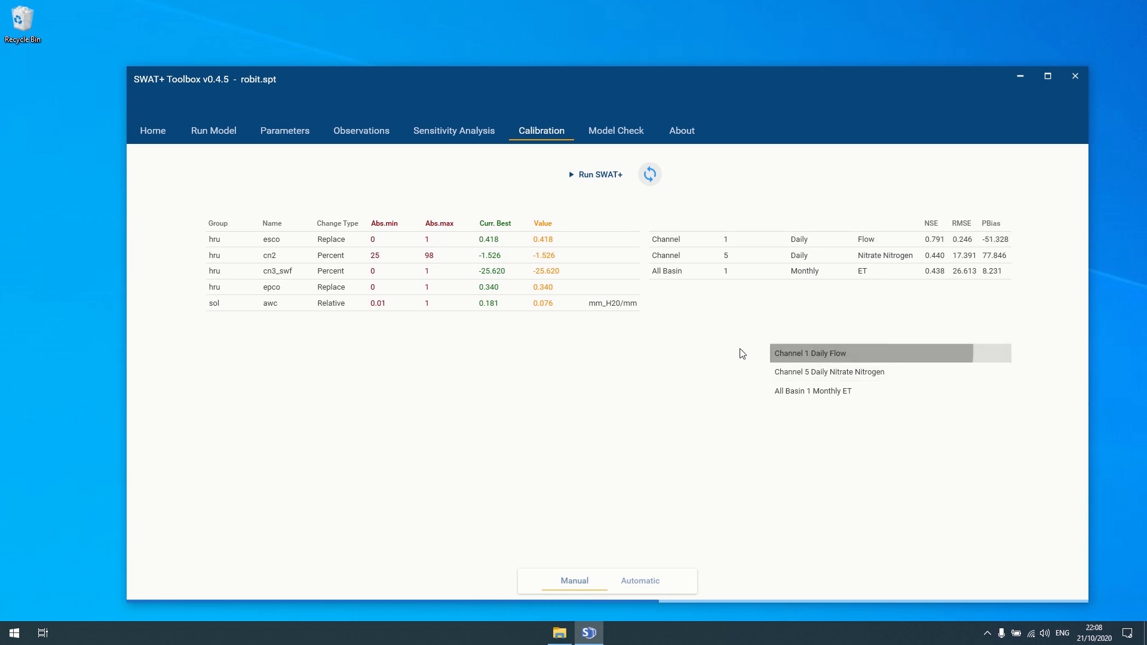
pyautogui.click(832, 372)
pyautogui.click(827, 391)
pyautogui.click(826, 359)
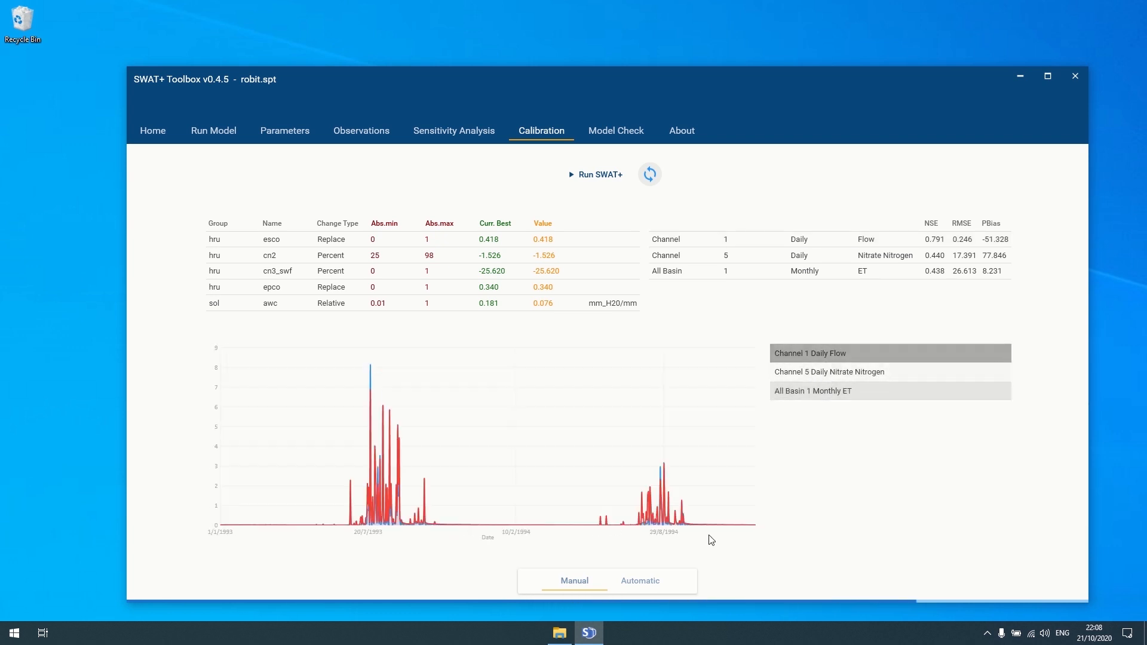
pyautogui.click(634, 587)
pyautogui.click(575, 583)
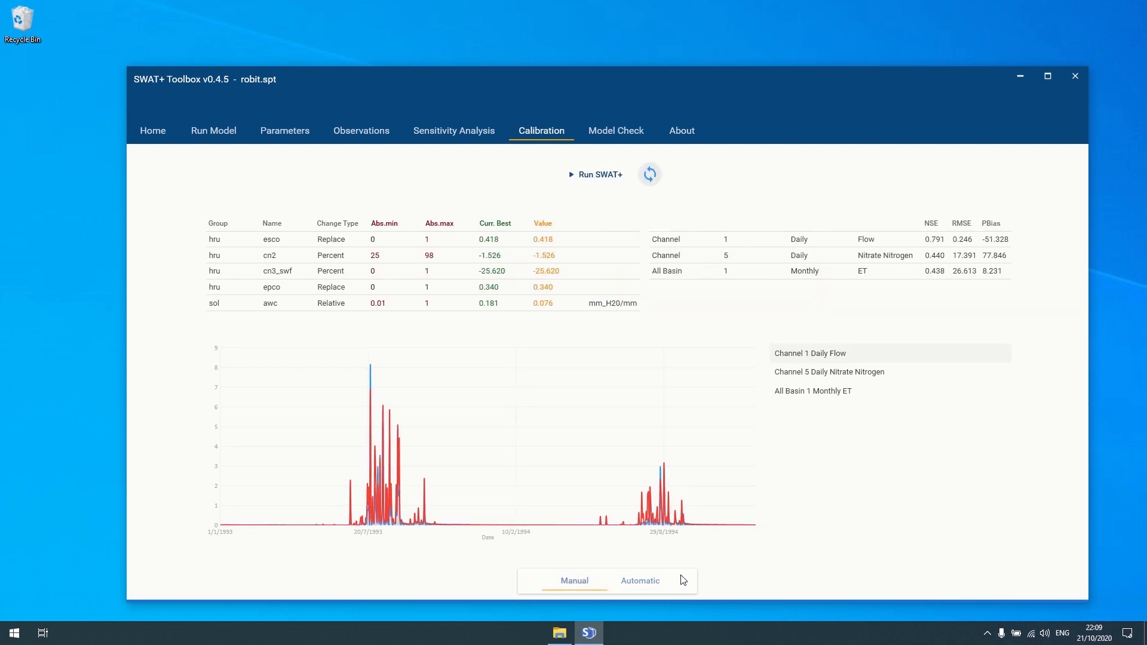
pyautogui.click(654, 581)
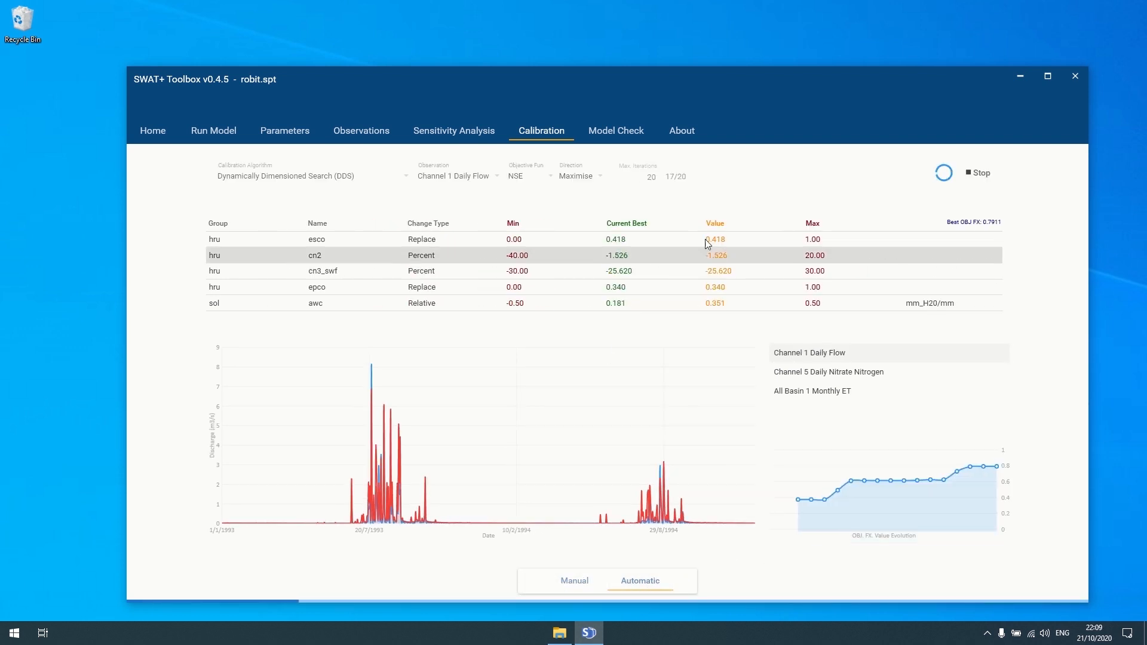
pyautogui.click(577, 584)
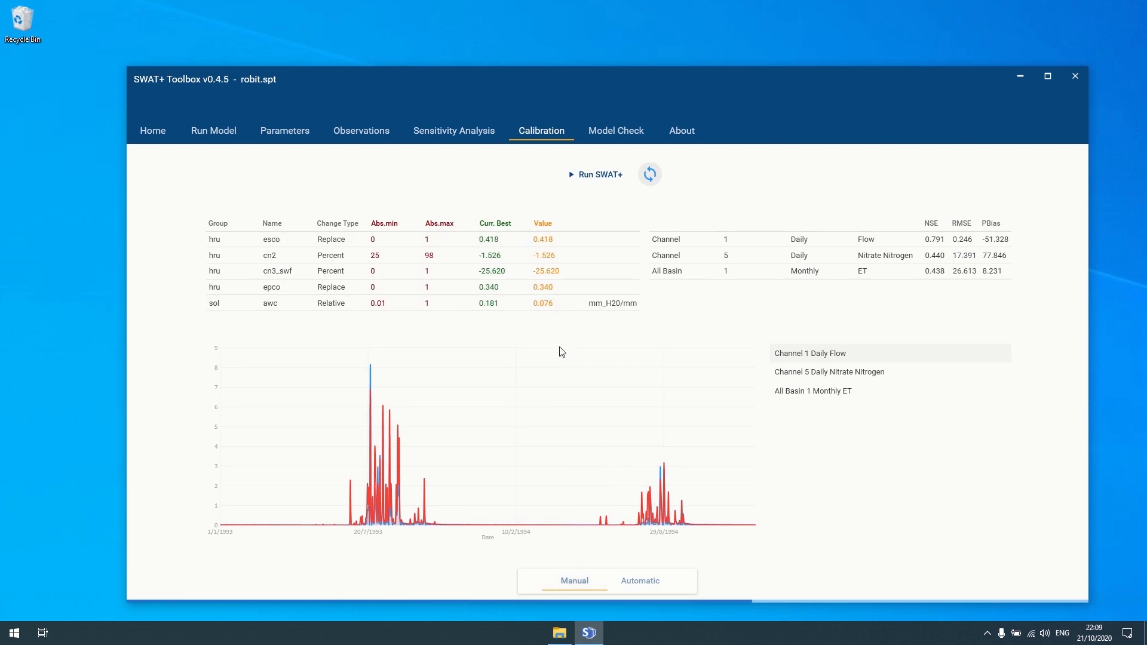
pyautogui.click(624, 583)
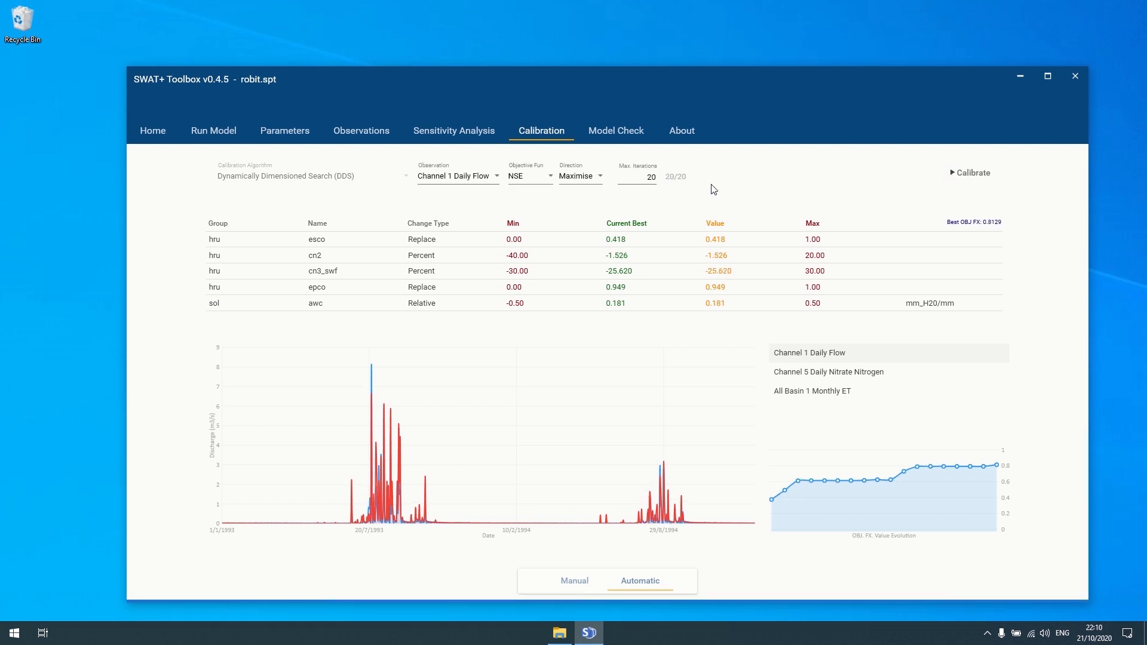
# - Let DDS reach 20/20 iterations (best NSE 0.8129) and view the final values on the Manual page
pyautogui.moveTo(1001, 469)
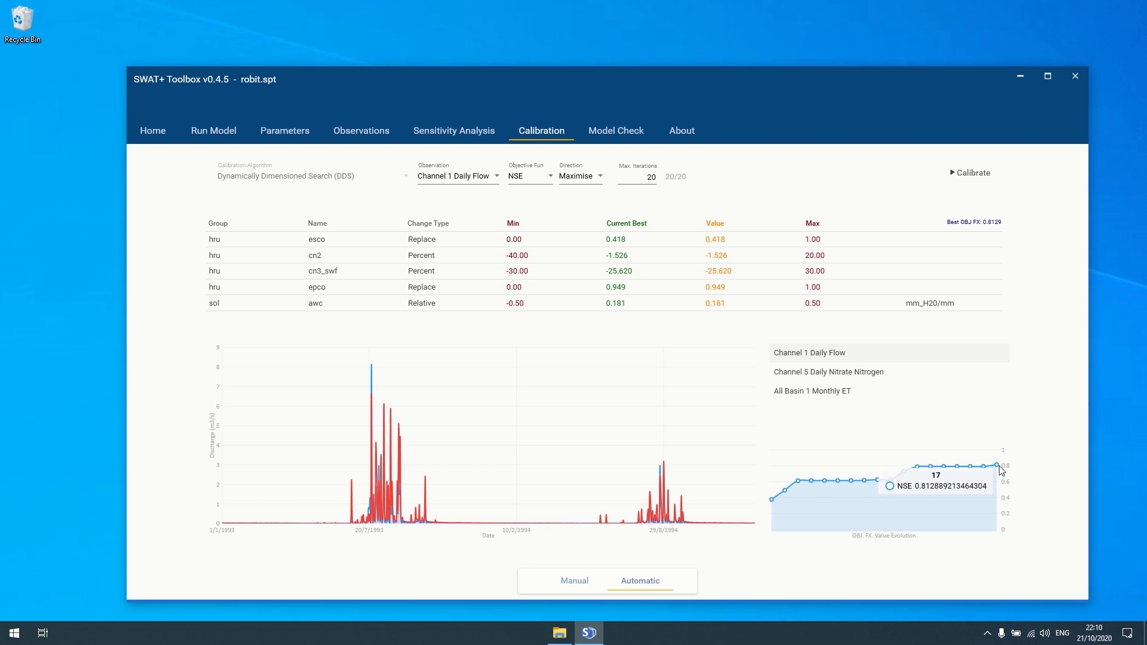
pyautogui.click(650, 175)
pyautogui.moveTo(773, 502)
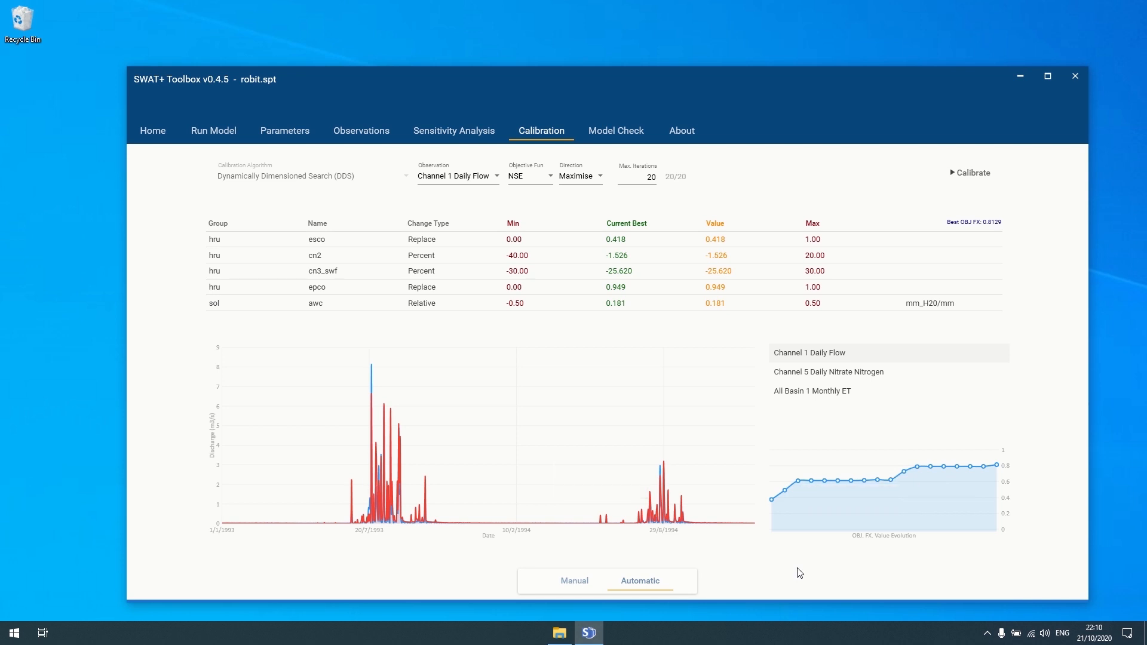
pyautogui.moveTo(998, 470)
pyautogui.click(574, 581)
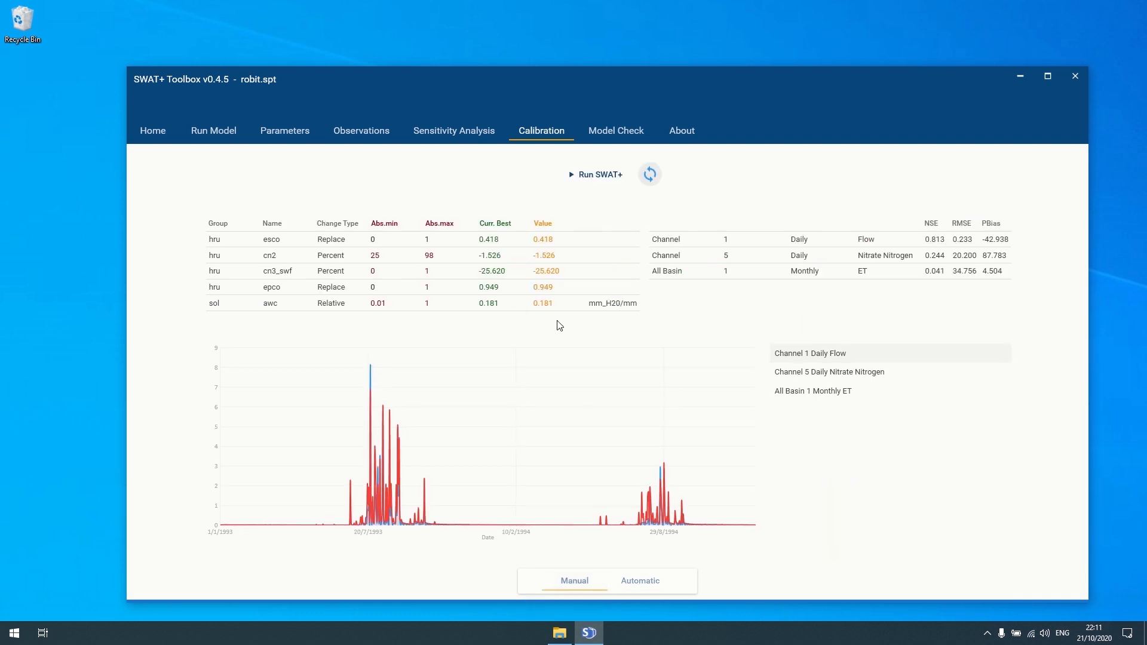
pyautogui.click(548, 270)
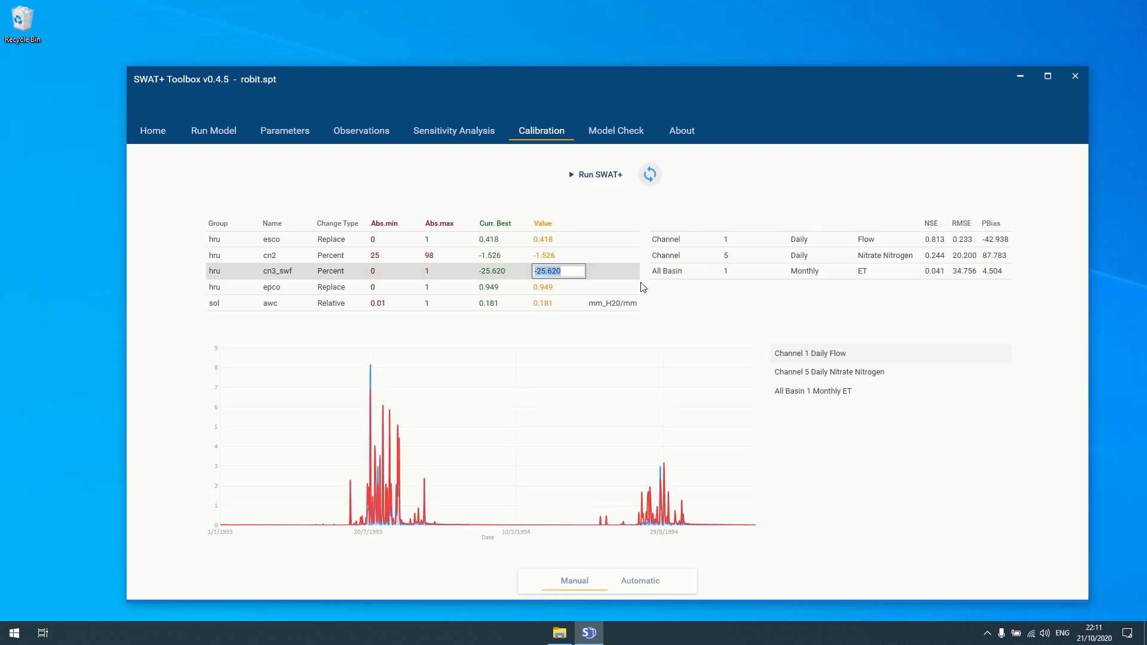
pyautogui.write('15')
pyautogui.press('Return')
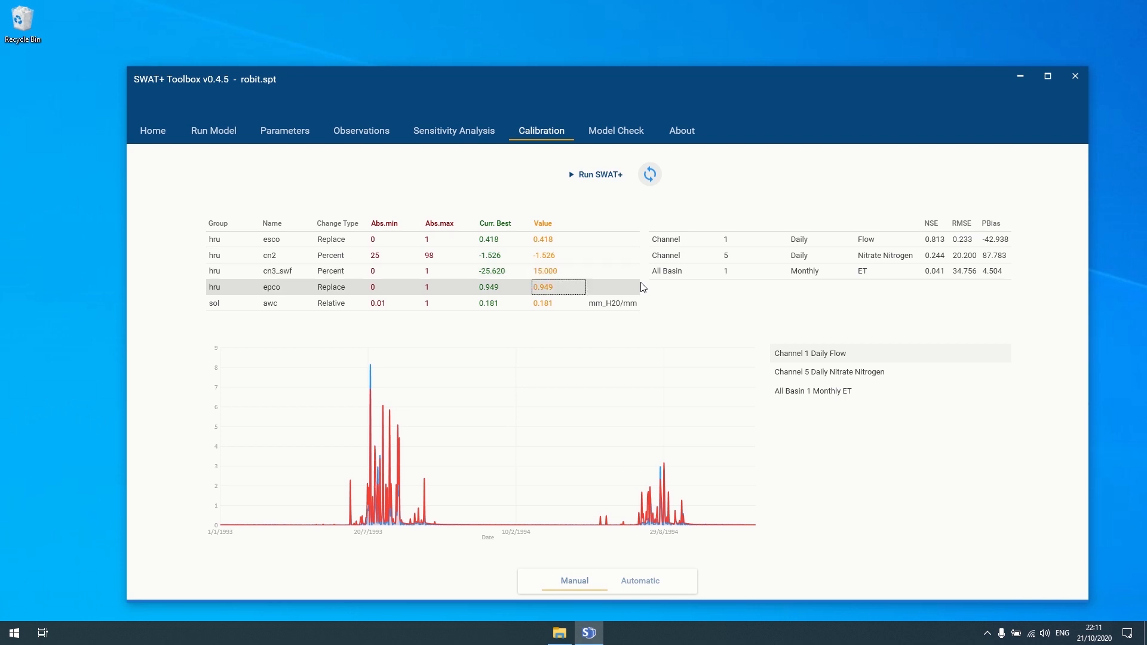
pyautogui.click(565, 240)
pyautogui.click(561, 242)
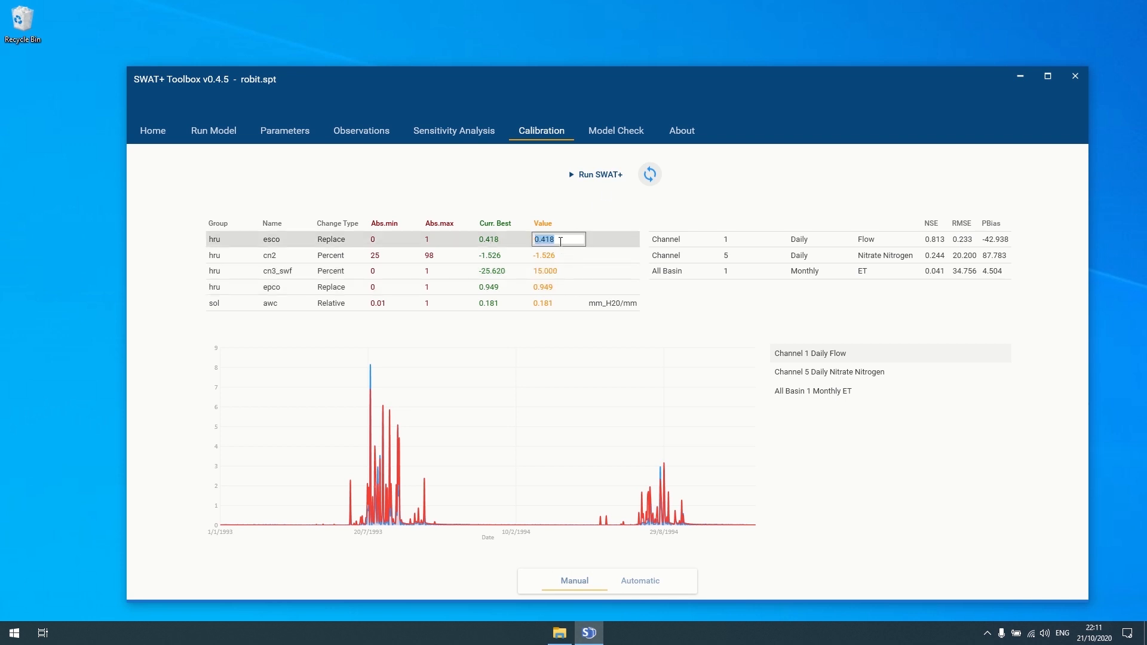
pyautogui.write('3')
pyautogui.press('Return')
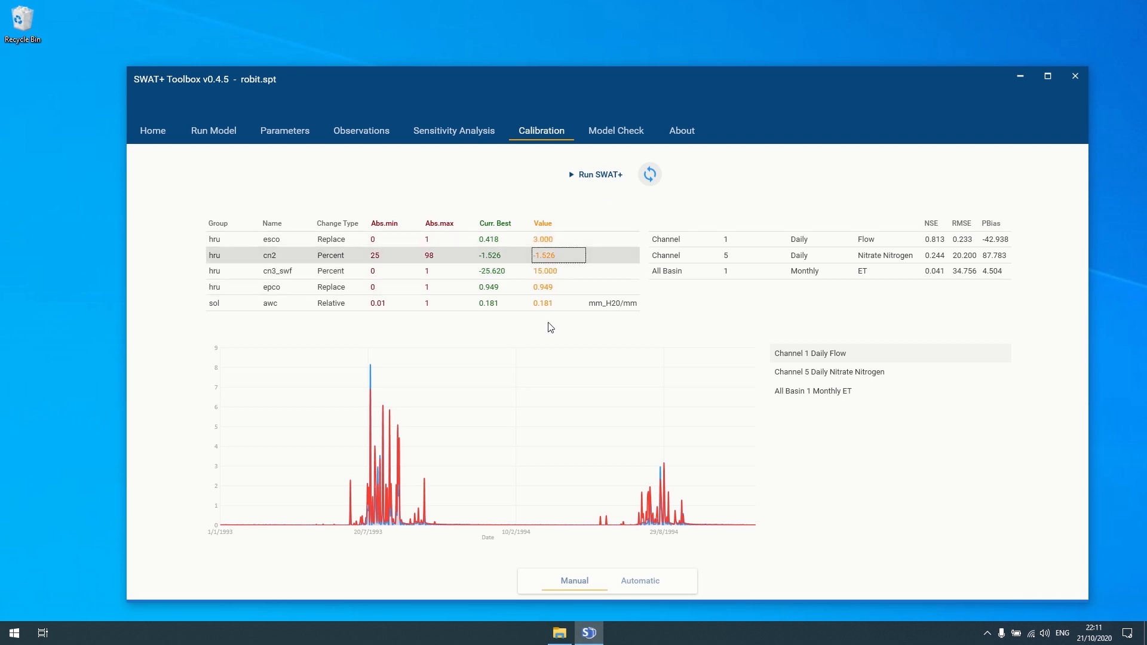
pyautogui.click(545, 302)
pyautogui.click(545, 302)
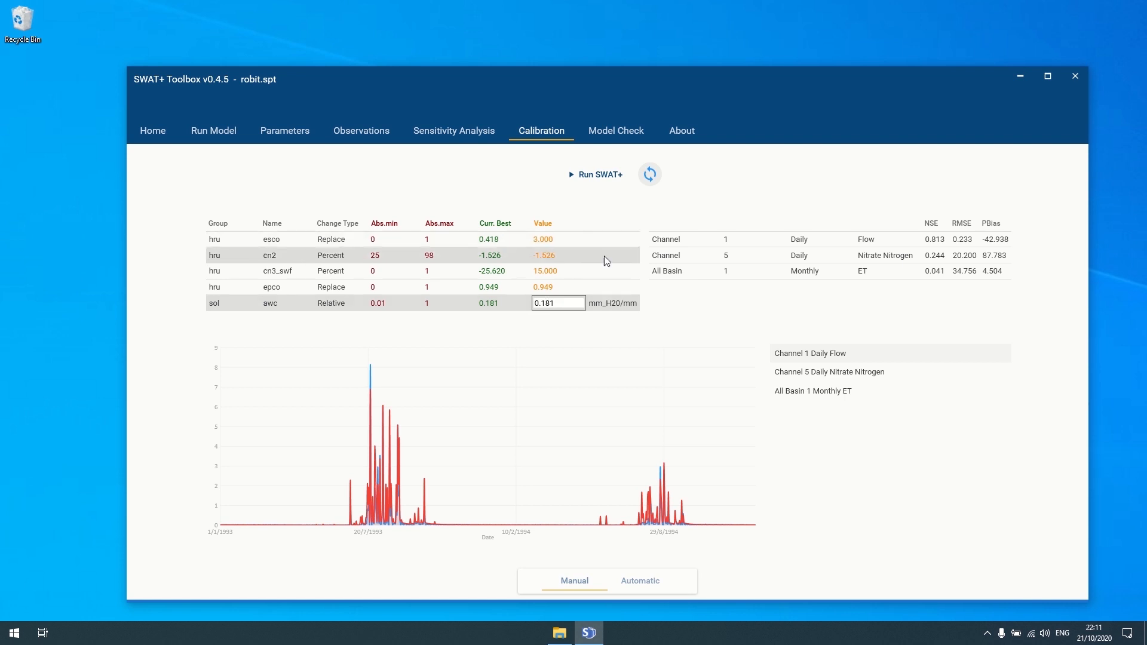
pyautogui.click(499, 240)
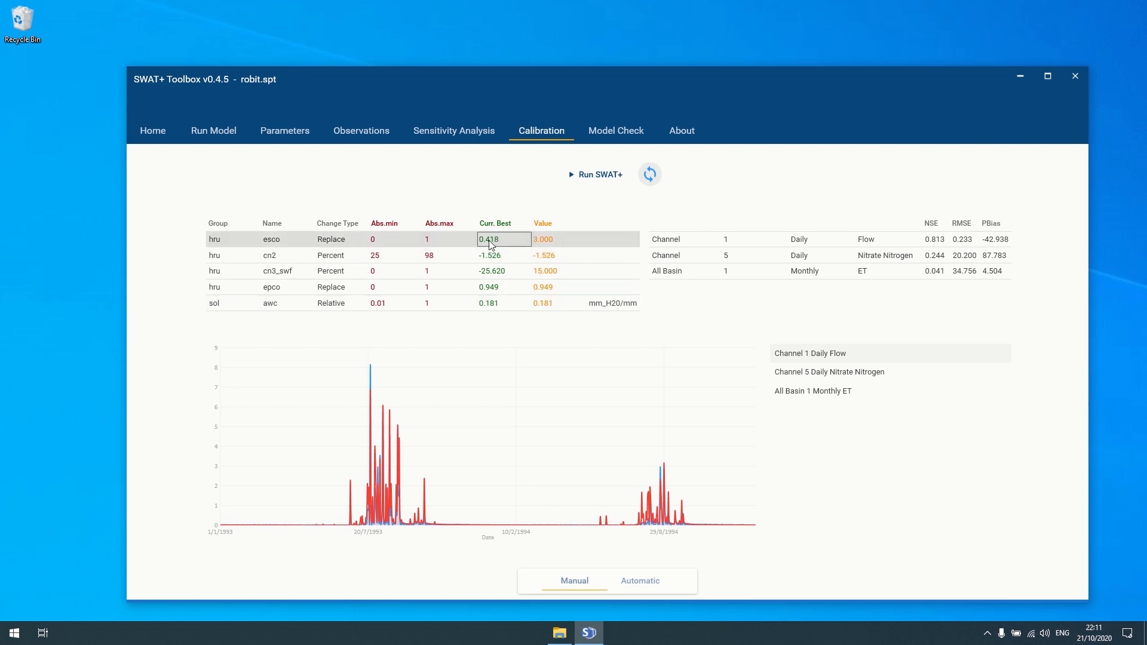
pyautogui.press('Tab')
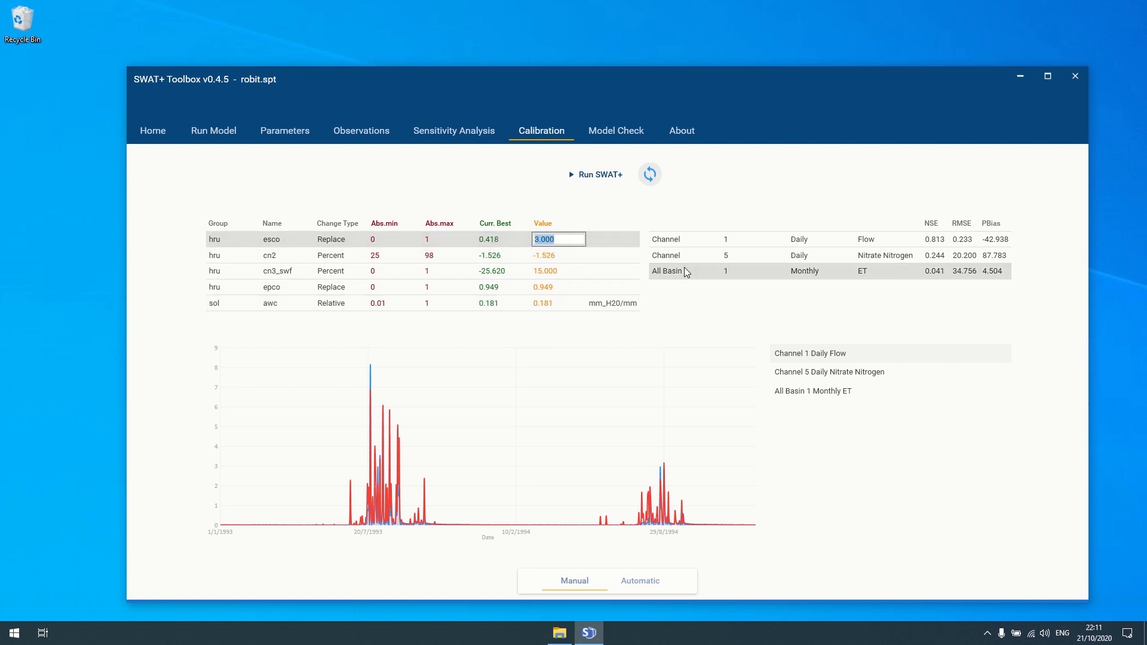
pyautogui.write('0.418')
pyautogui.press('Return')
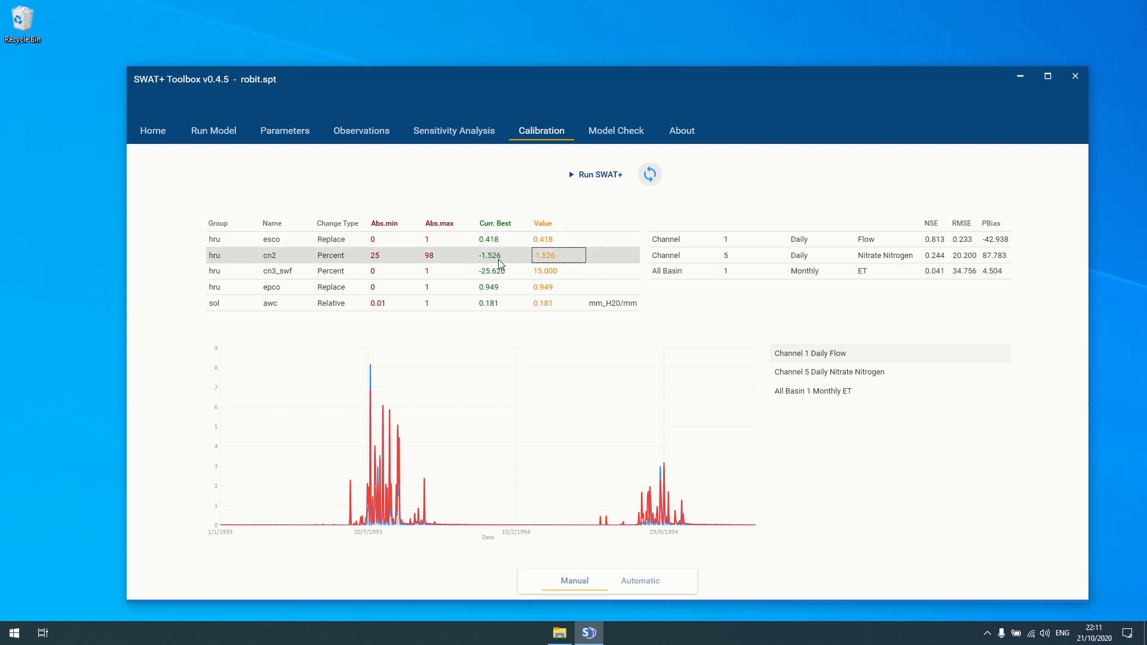
pyautogui.click(547, 271)
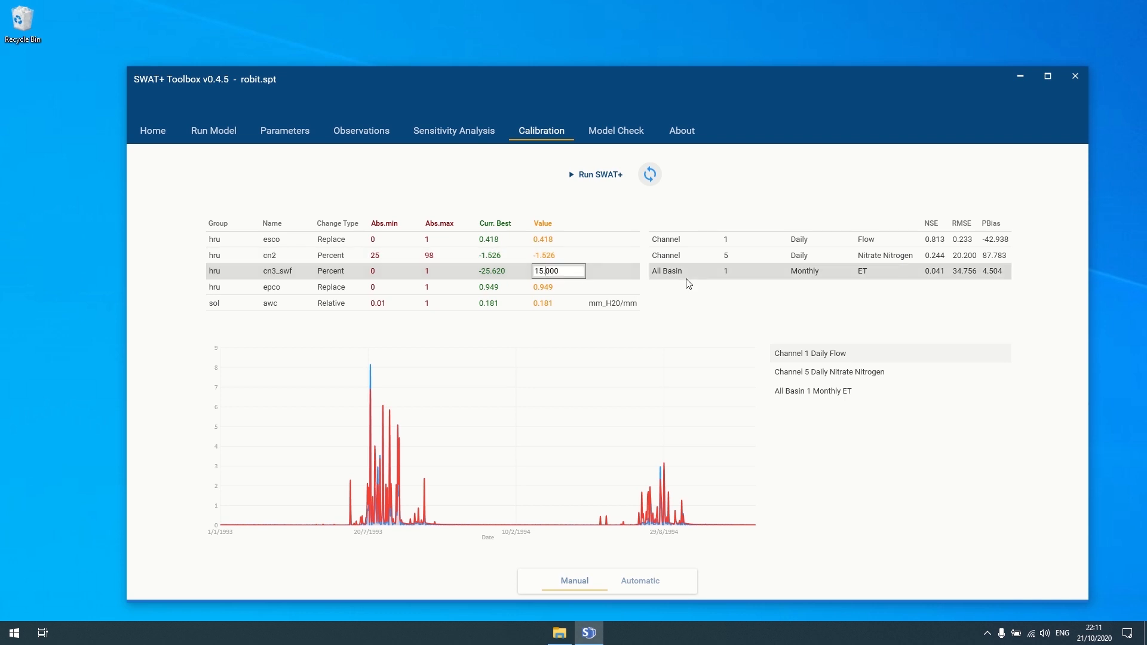
pyautogui.hotkey('ctrl', 'a')
pyautogui.write('-25.62')
pyautogui.click(536, 289)
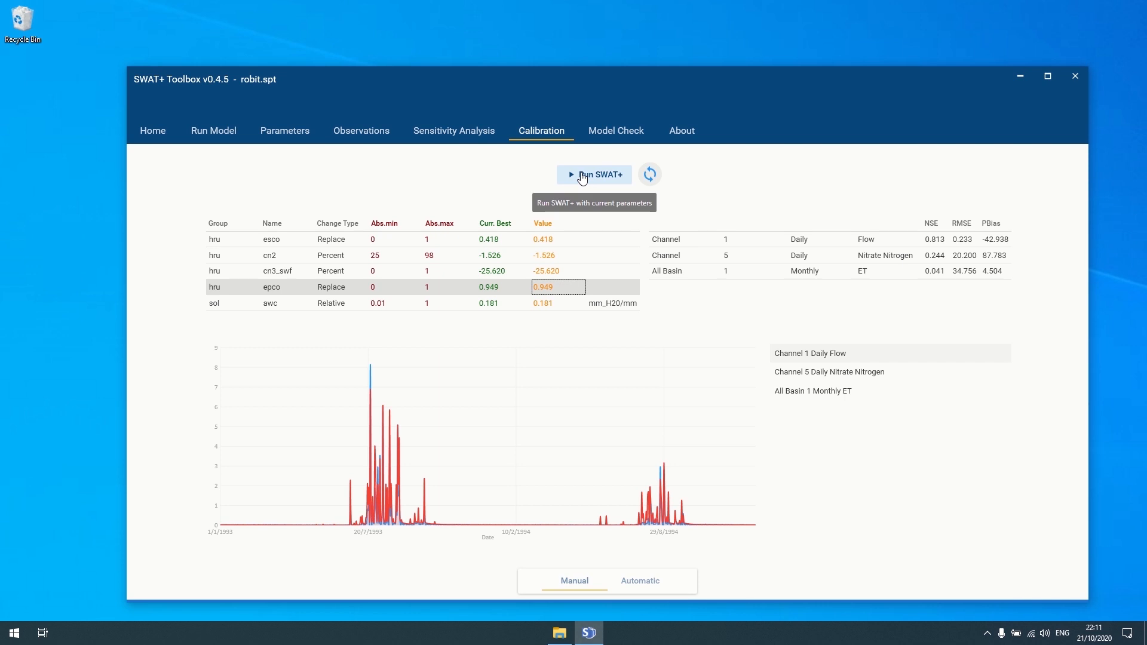
# - Run SWAT+ with the current parameters, refresh statistics, and return to the completed 20-iteration DDS view
pyautogui.click(583, 177)
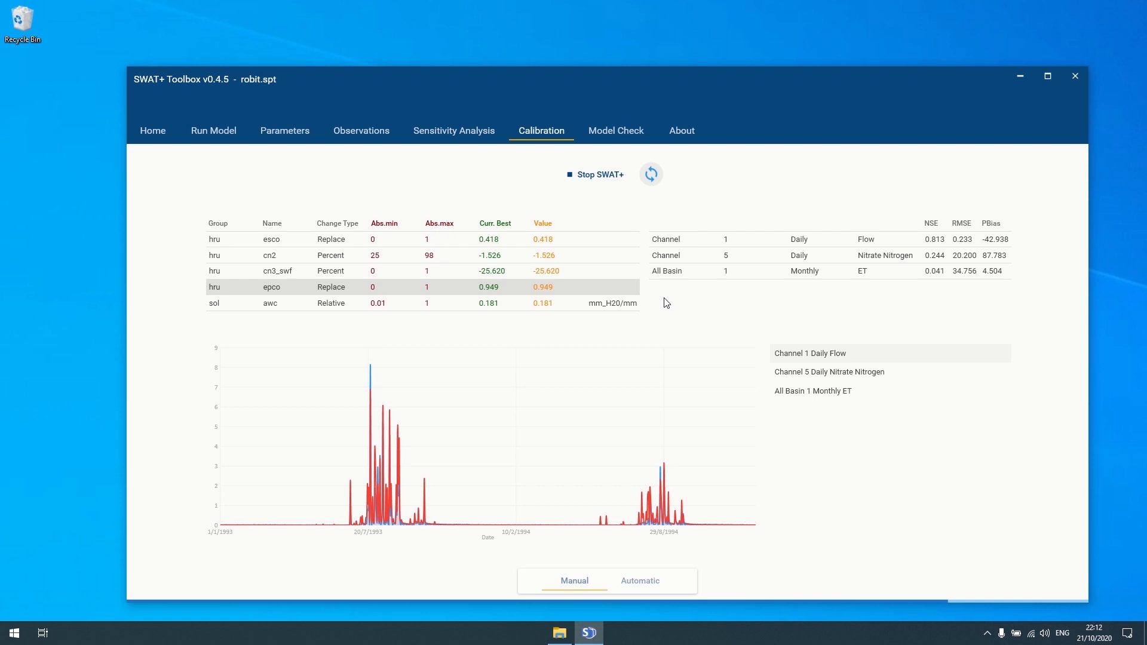
pyautogui.click(650, 176)
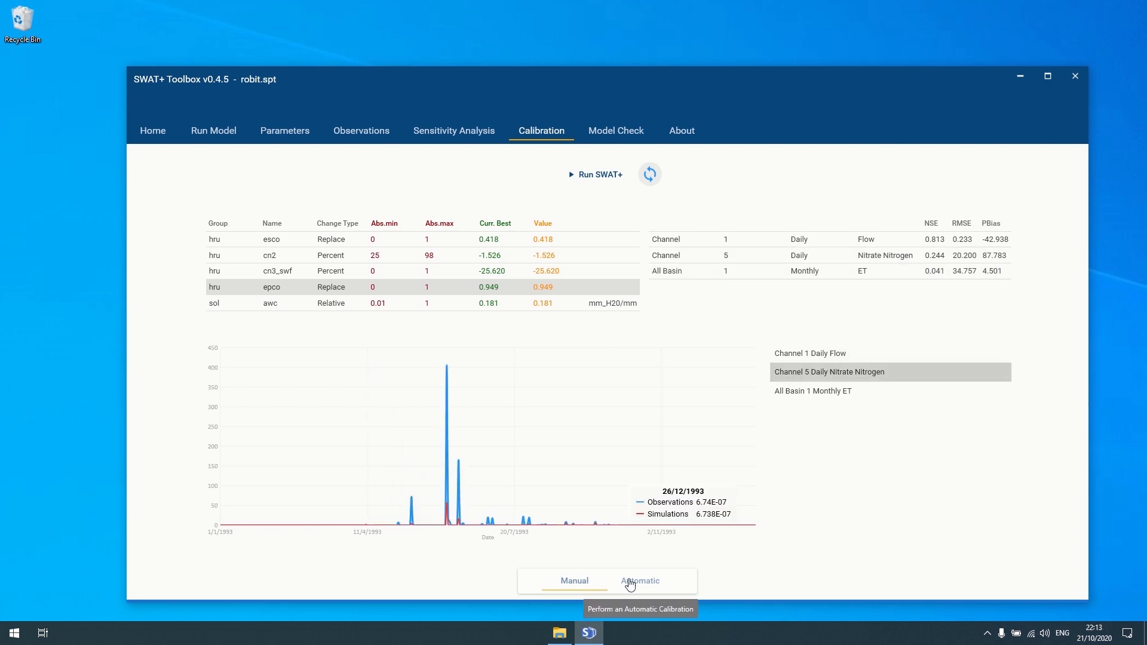
pyautogui.click(640, 581)
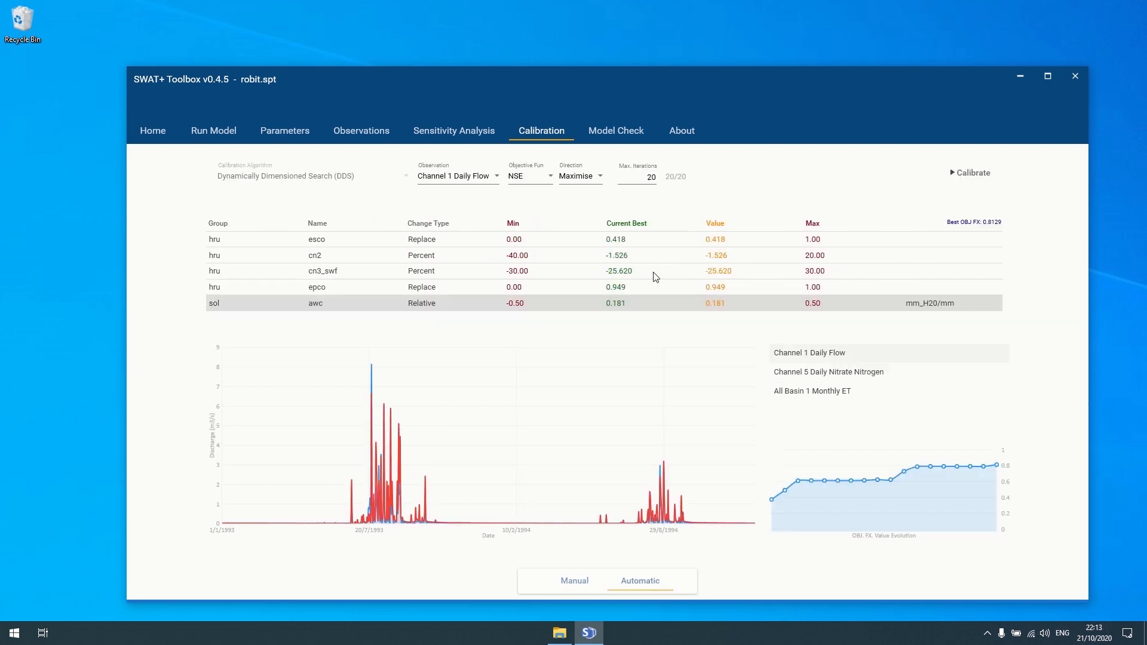
# - Revisit the manual calibration view and plot the Channel 1 Daily Flow series
pyautogui.click(591, 133)
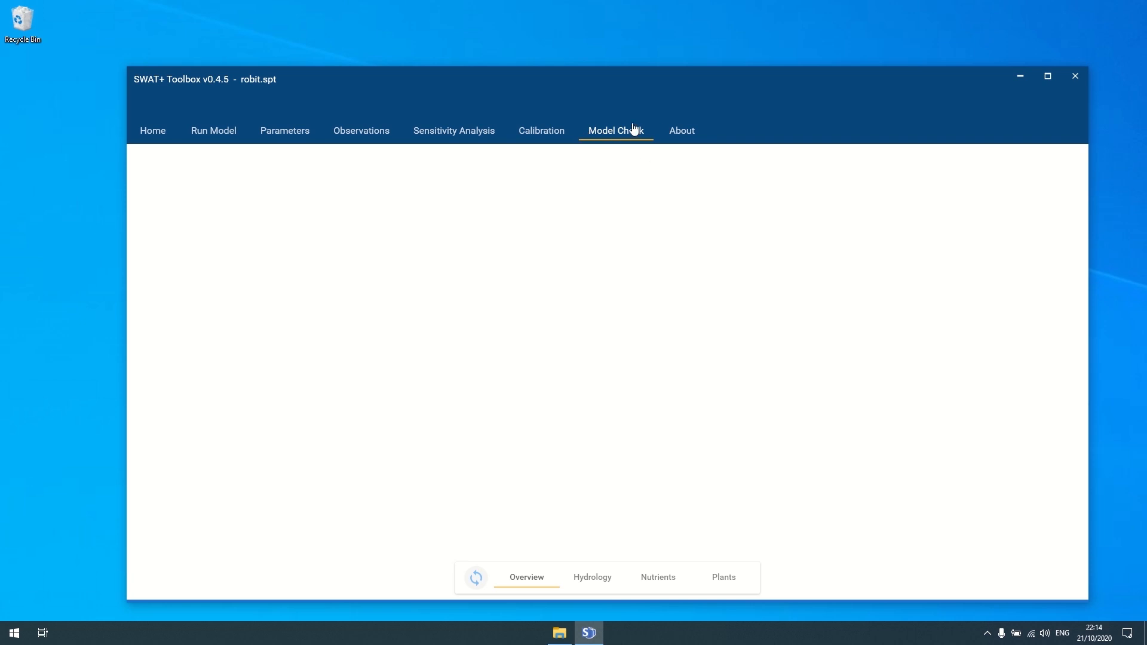
pyautogui.click(547, 133)
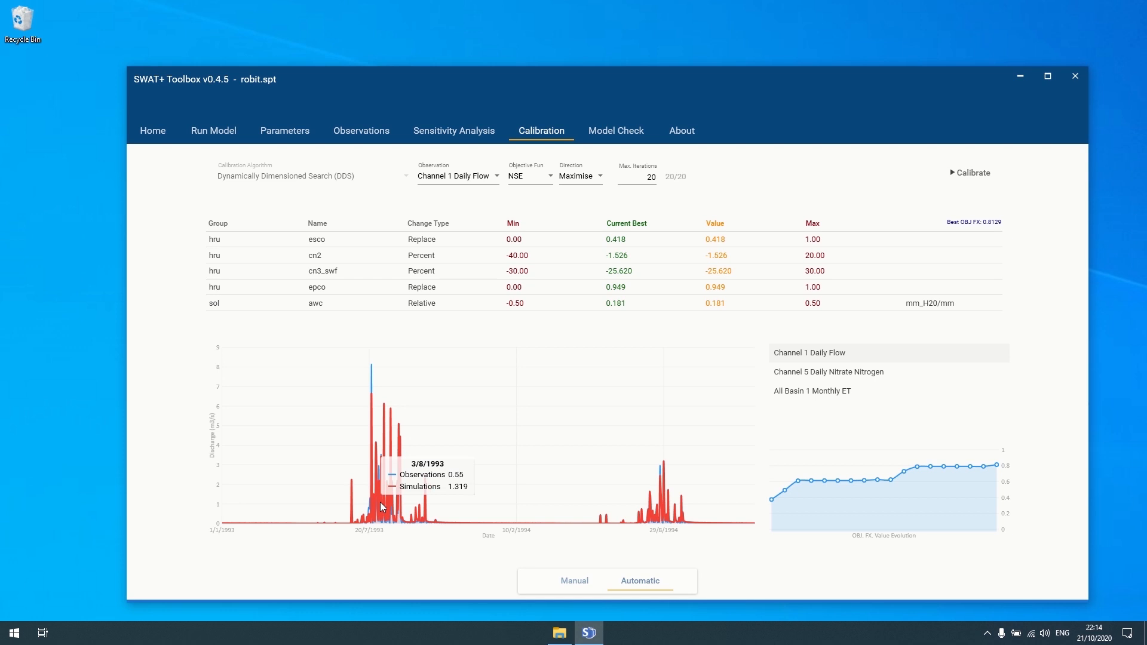
pyautogui.click(575, 580)
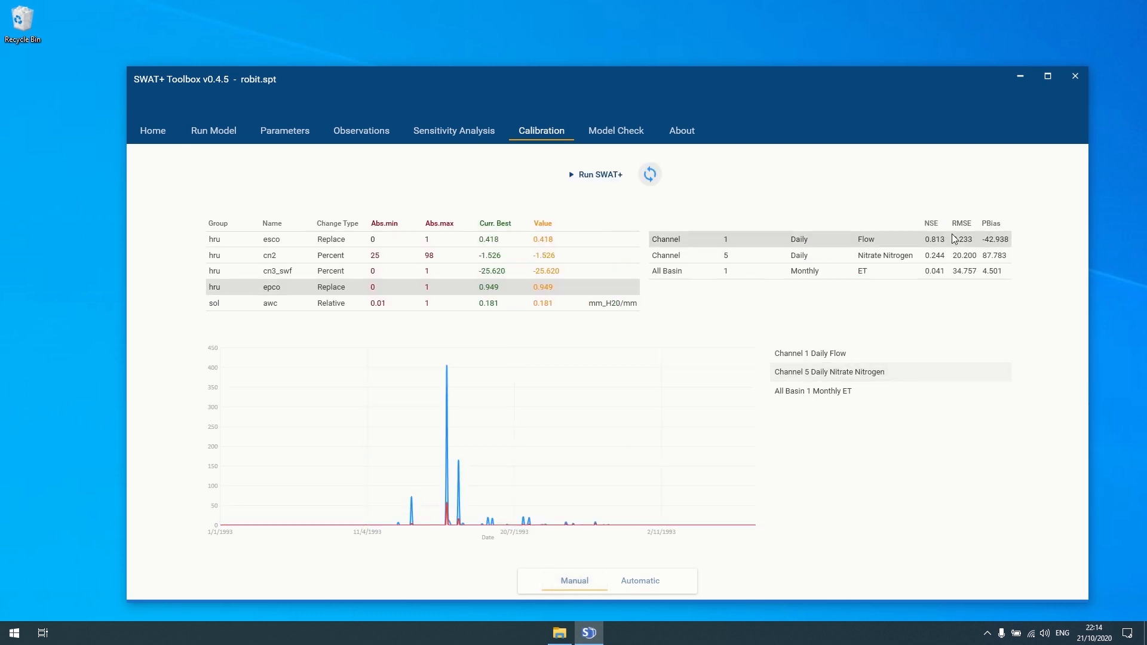
pyautogui.click(890, 353)
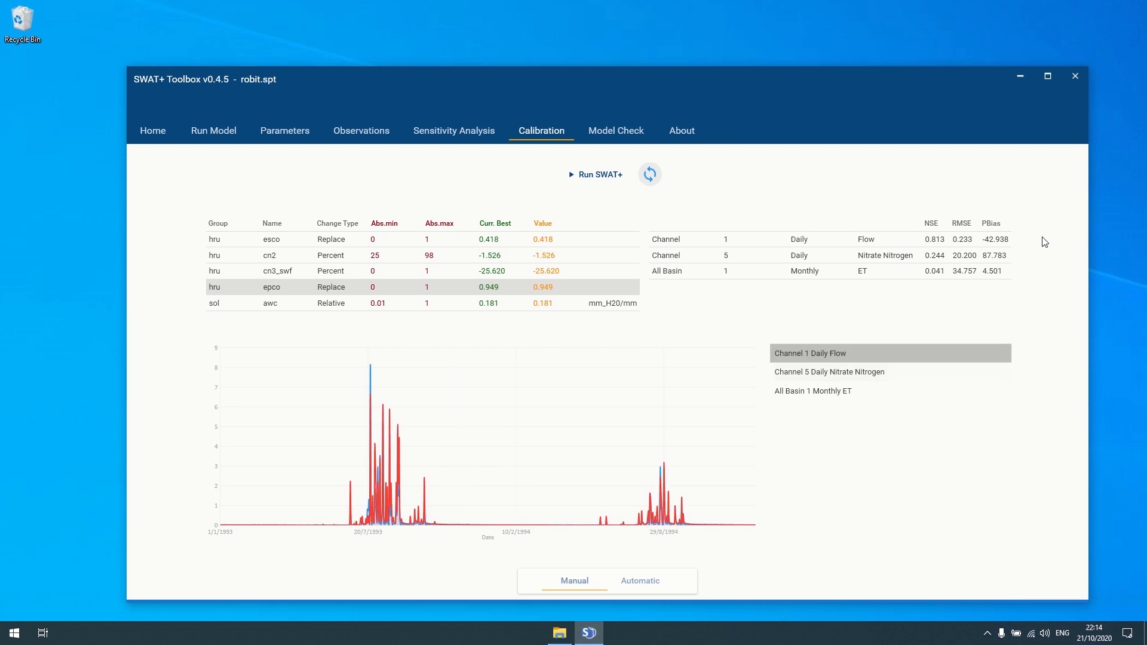
# - Run the Model Check analysis: 105 HRUs, 17.34 sq km watershed, high surface runoff warnings
pyautogui.click(640, 581)
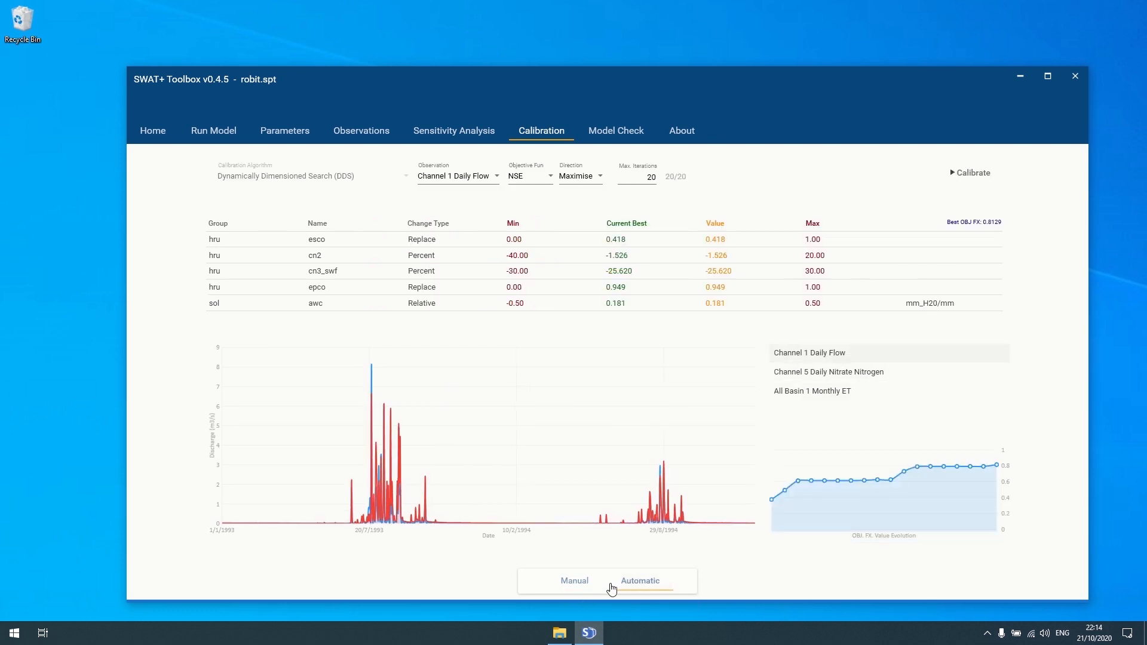
pyautogui.click(620, 133)
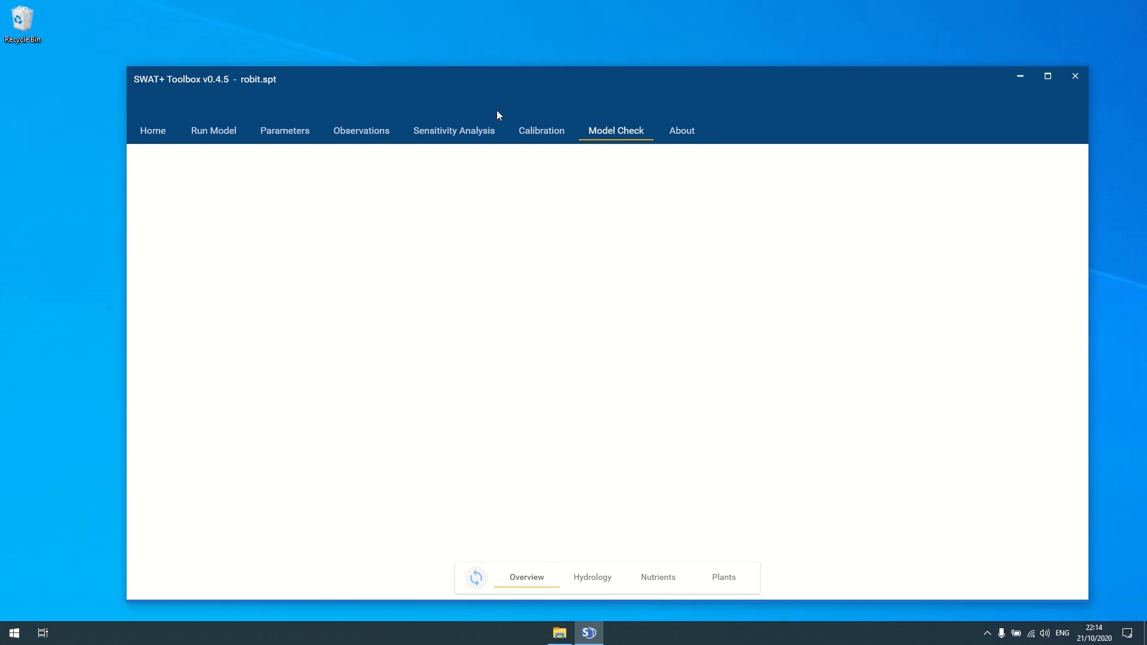
pyautogui.click(477, 577)
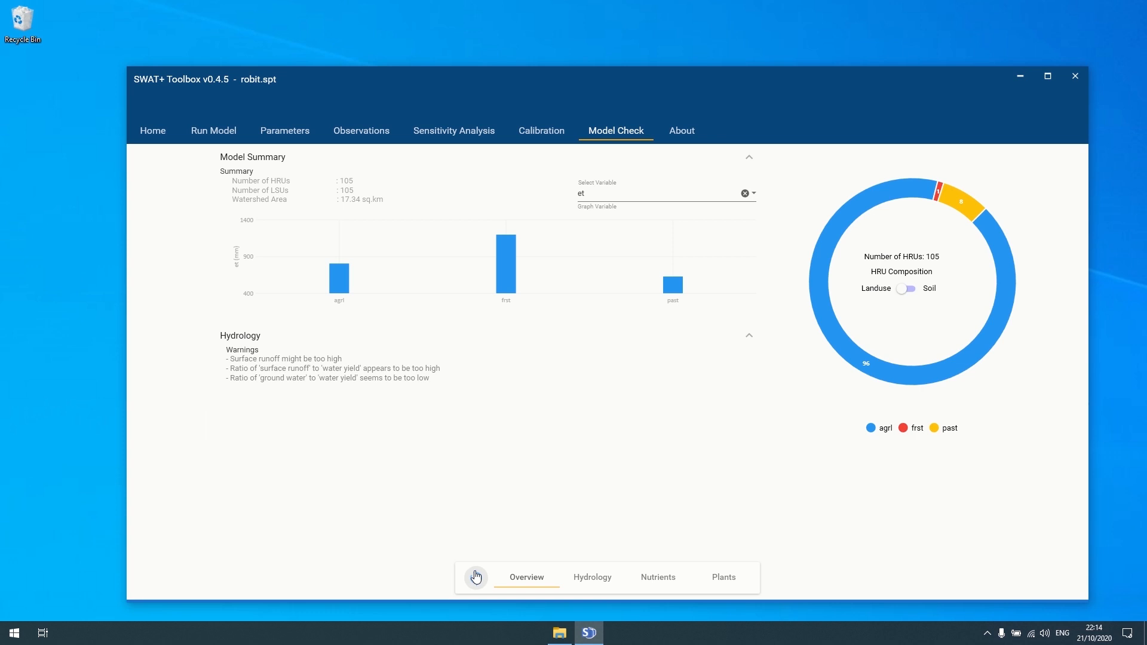
# - Switch the HRU composition donut to soil, showing LVx with 101 HRUs and VRe with 4
pyautogui.moveTo(826, 303)
pyautogui.click(907, 292)
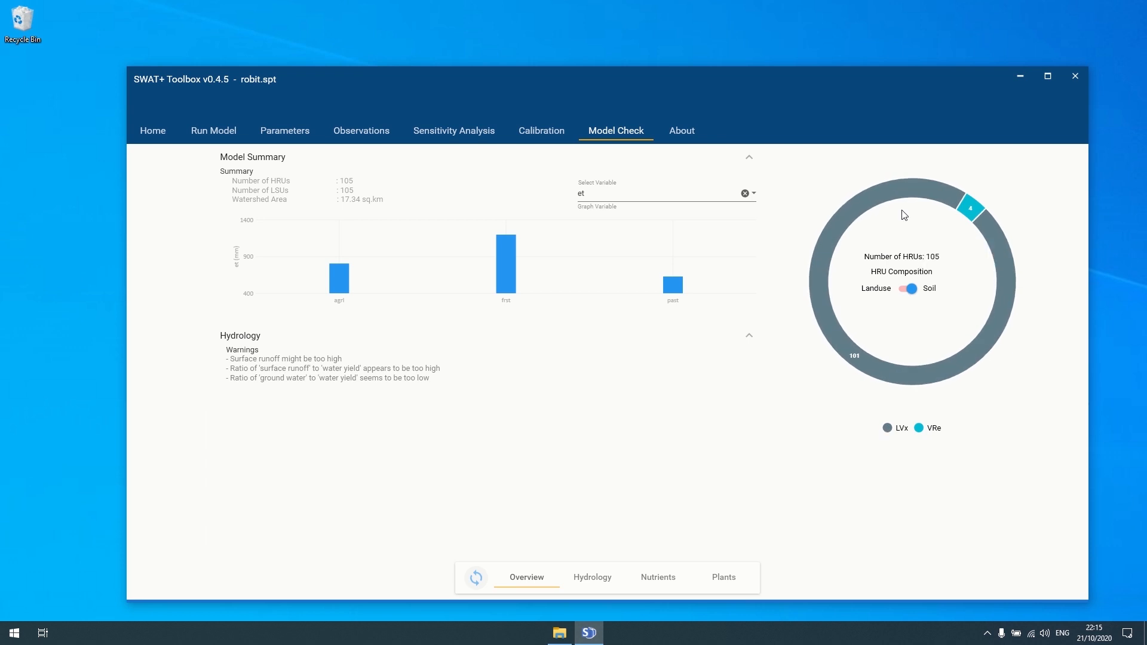
# - Set the HRU composition back to landuse (agrl 96 HRUs, past 8)
pyautogui.click(910, 289)
pyautogui.click(911, 289)
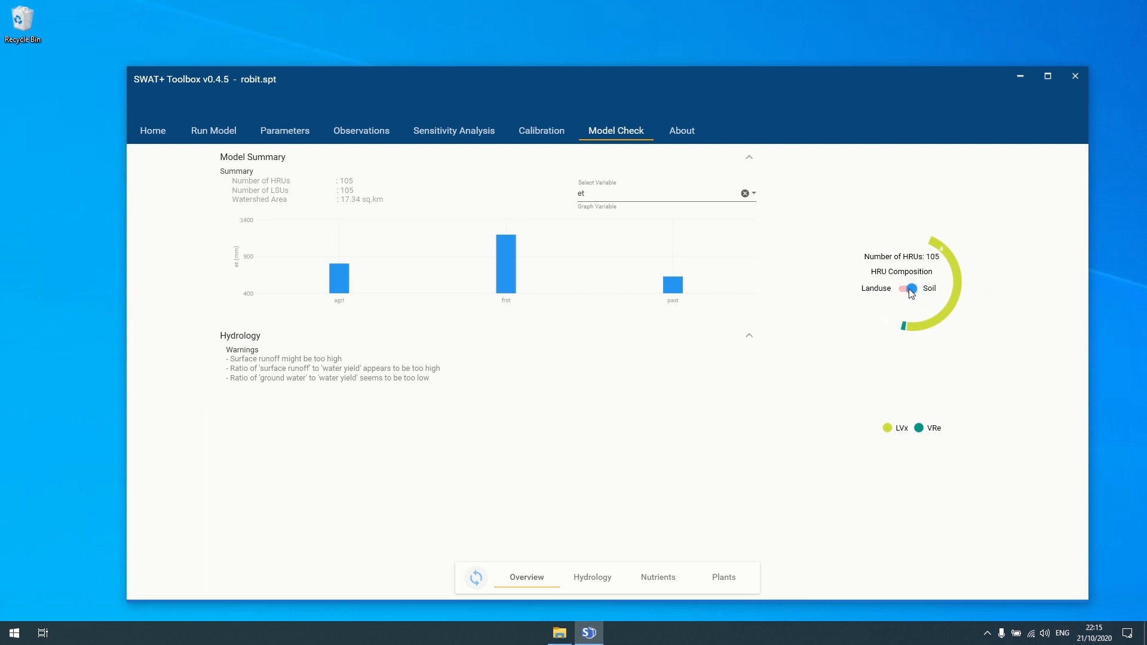
pyautogui.click(910, 289)
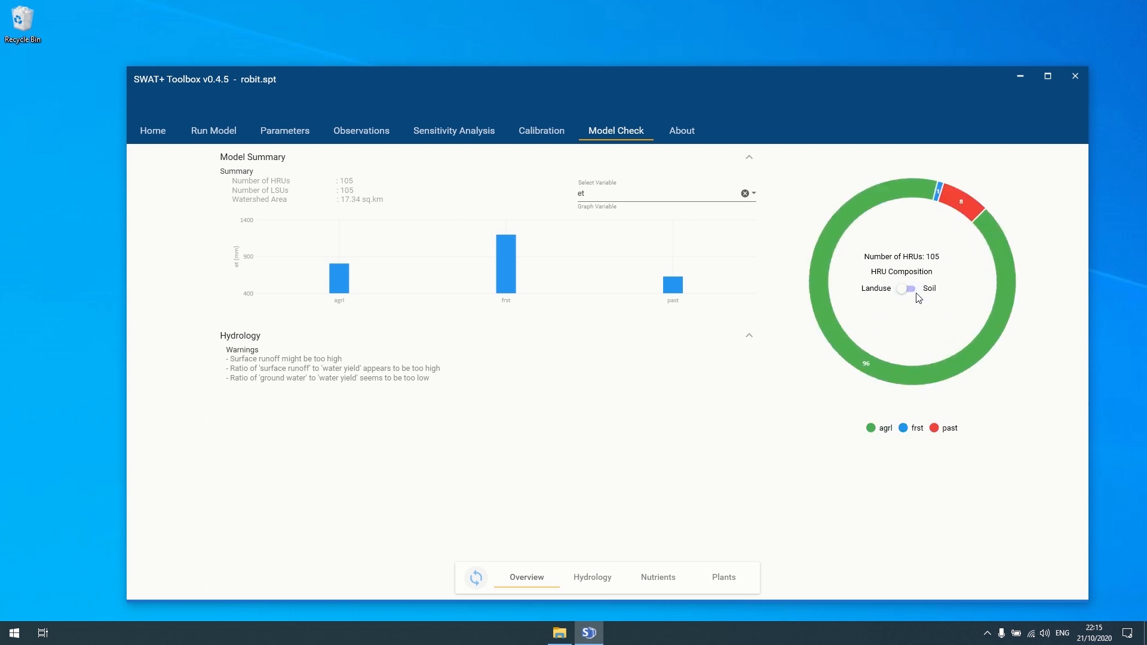
pyautogui.click(913, 291)
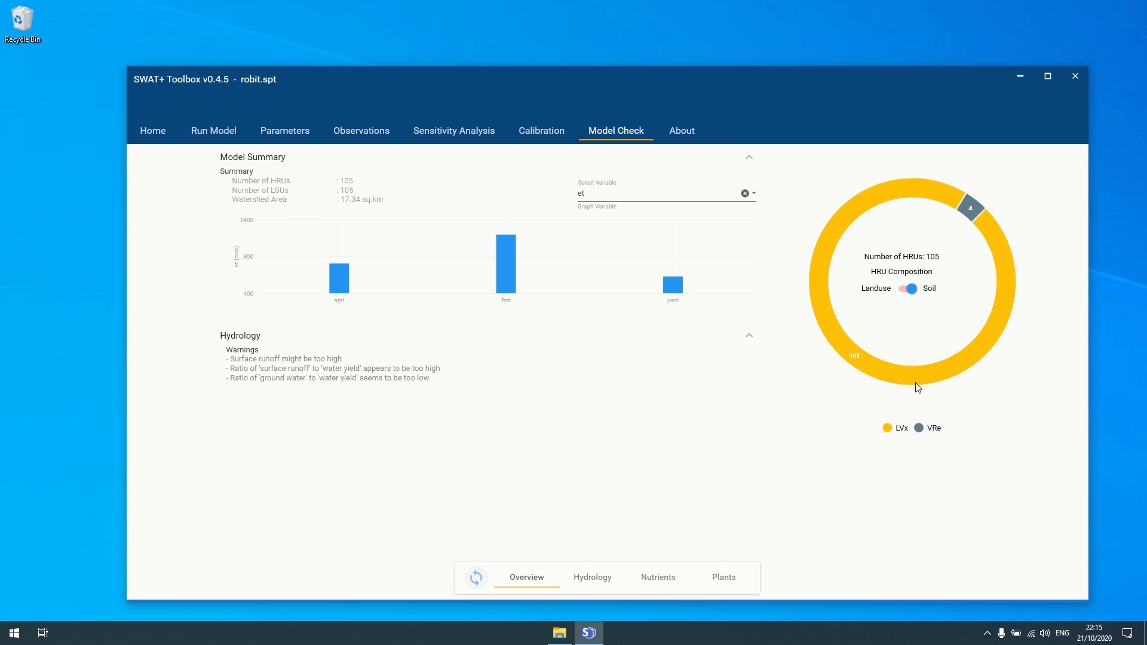
pyautogui.click(909, 290)
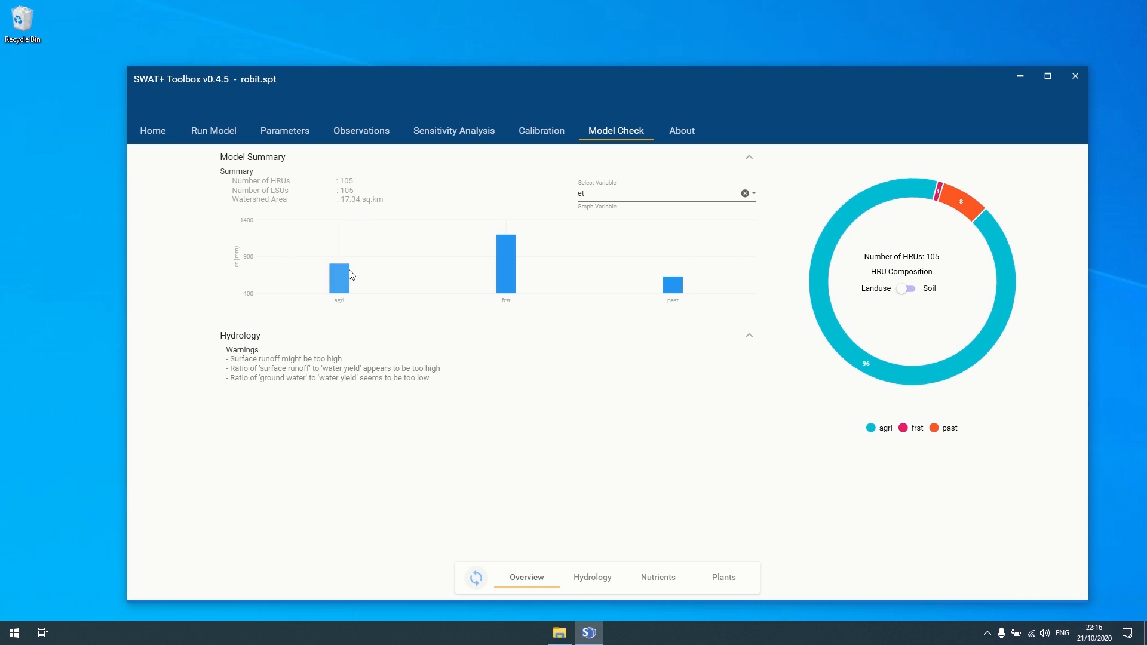
# - Read the ET bar values per landuse, with frst at 1198.8 and past about 630
pyautogui.moveTo(343, 286)
pyautogui.moveTo(509, 278)
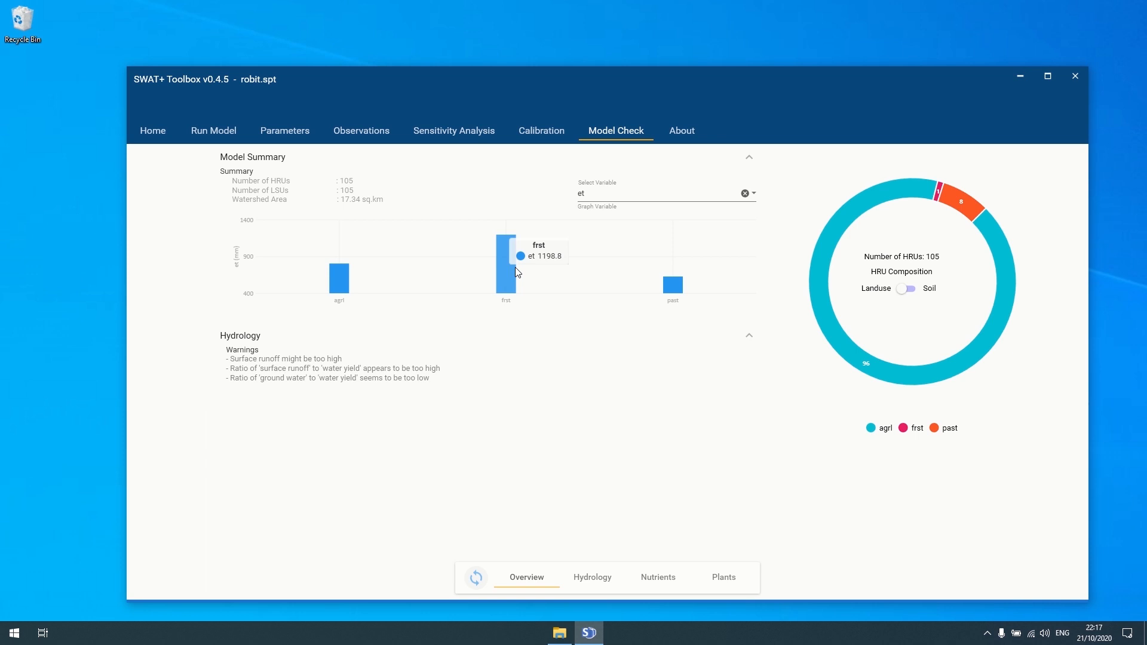
pyautogui.moveTo(666, 281)
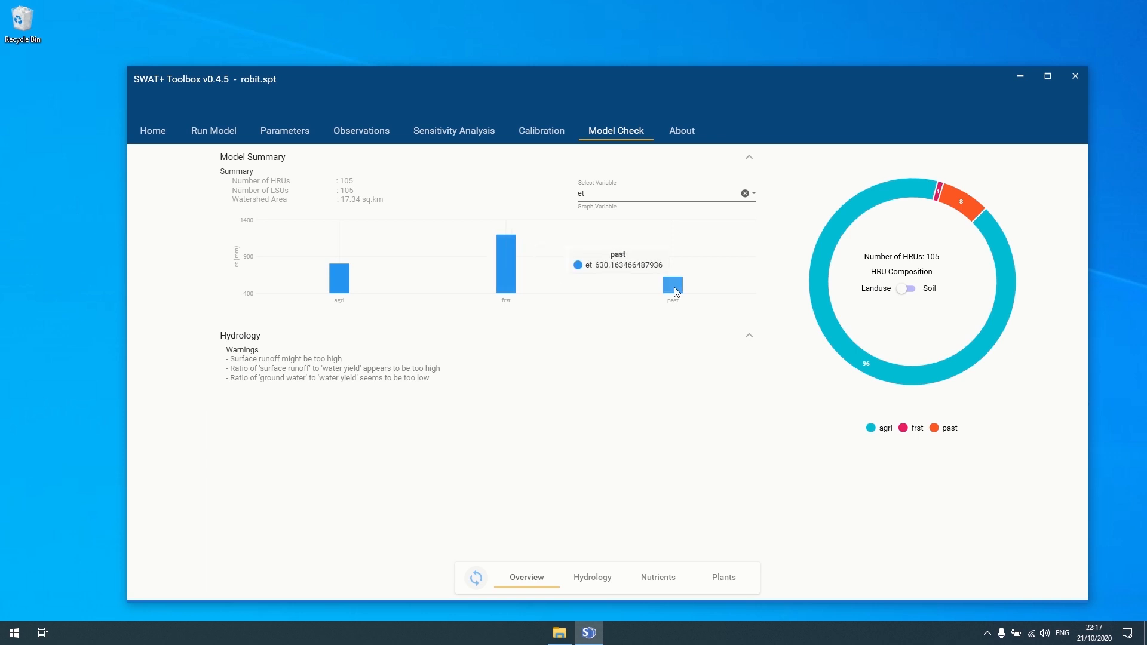
pyautogui.click(754, 193)
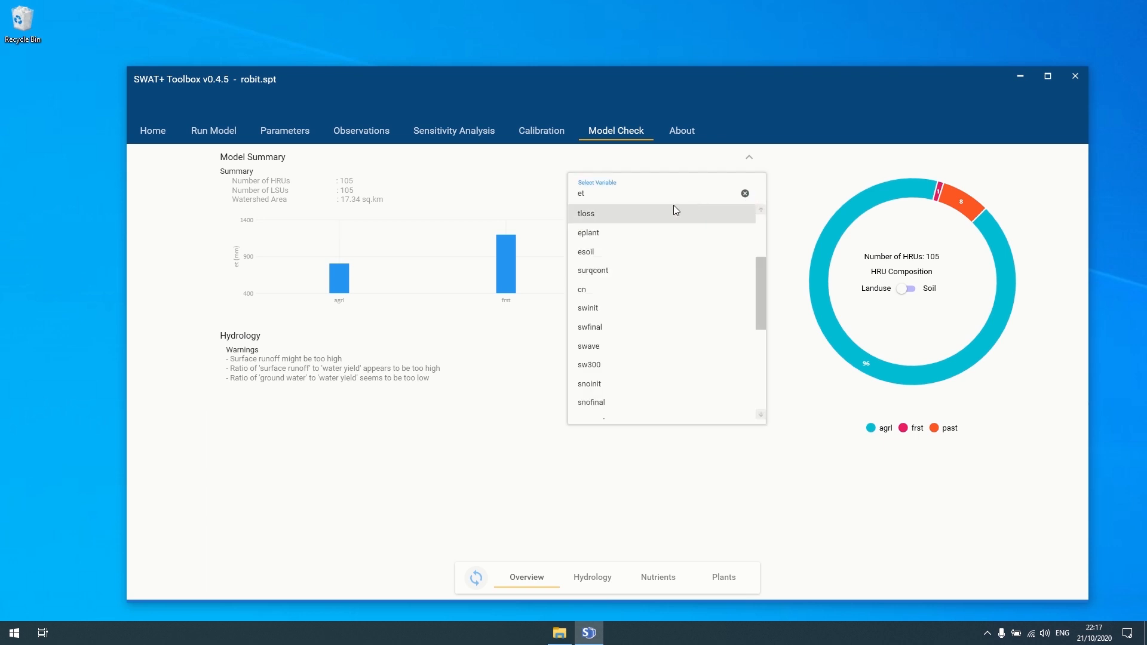
# - Graph curve number (cn) by landuse in the summary chart
pyautogui.click(589, 293)
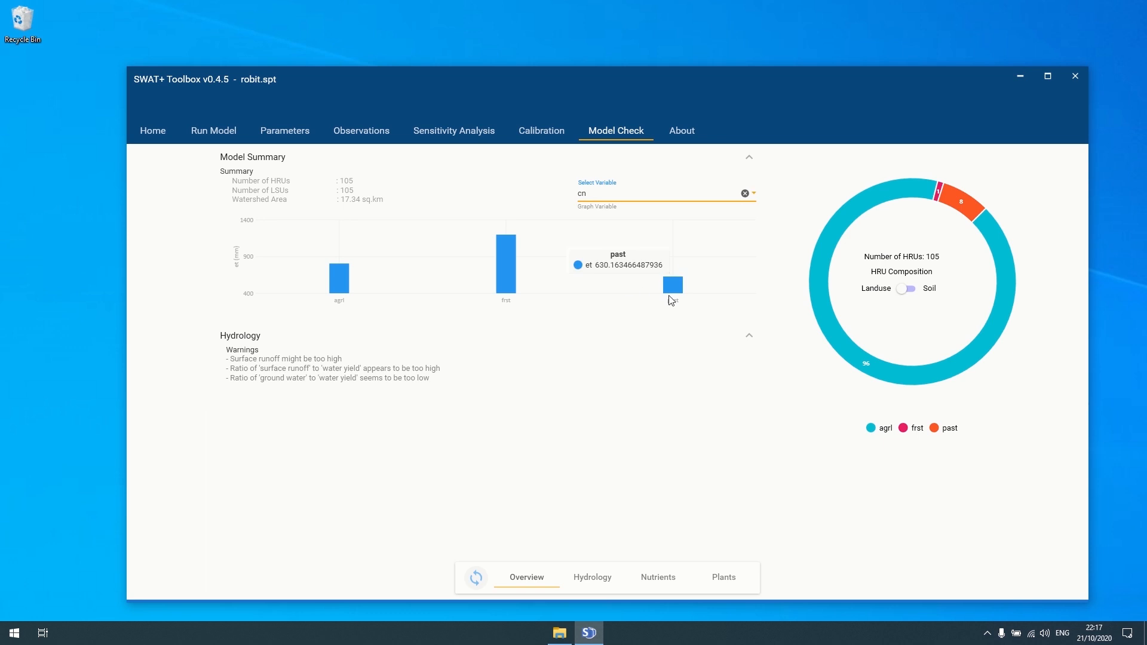
pyautogui.click(477, 579)
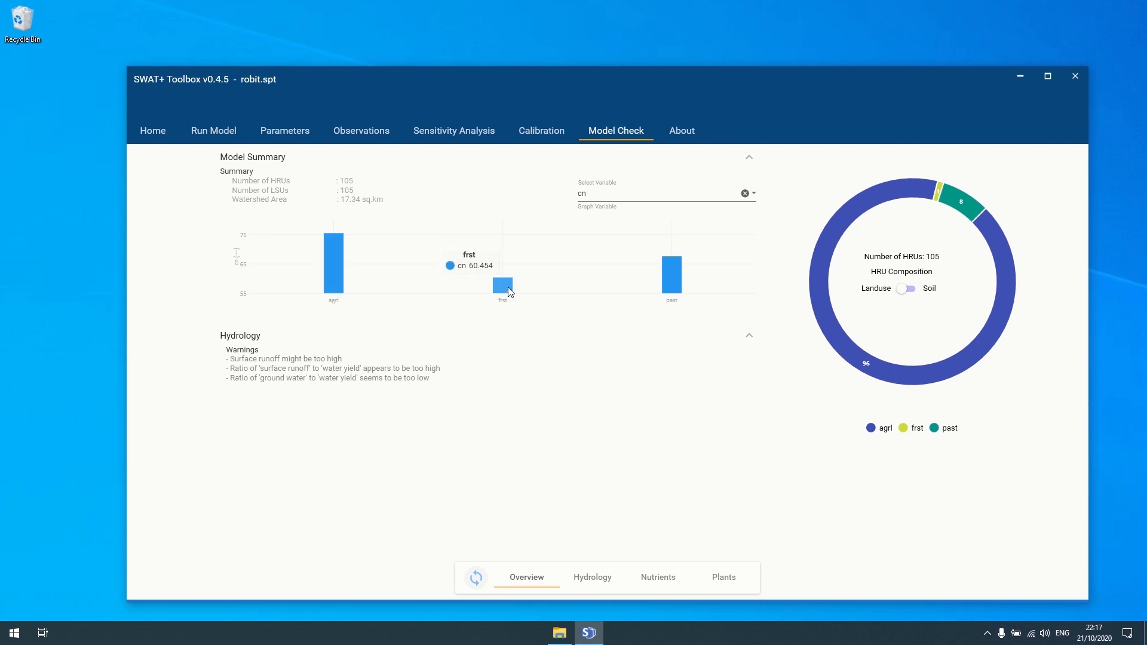
pyautogui.moveTo(683, 281)
# - Switch the summary graph to irr, which shows zero irrigation for agrl, frst and past
pyautogui.click(754, 193)
pyautogui.scroll(-5, 640, 284)
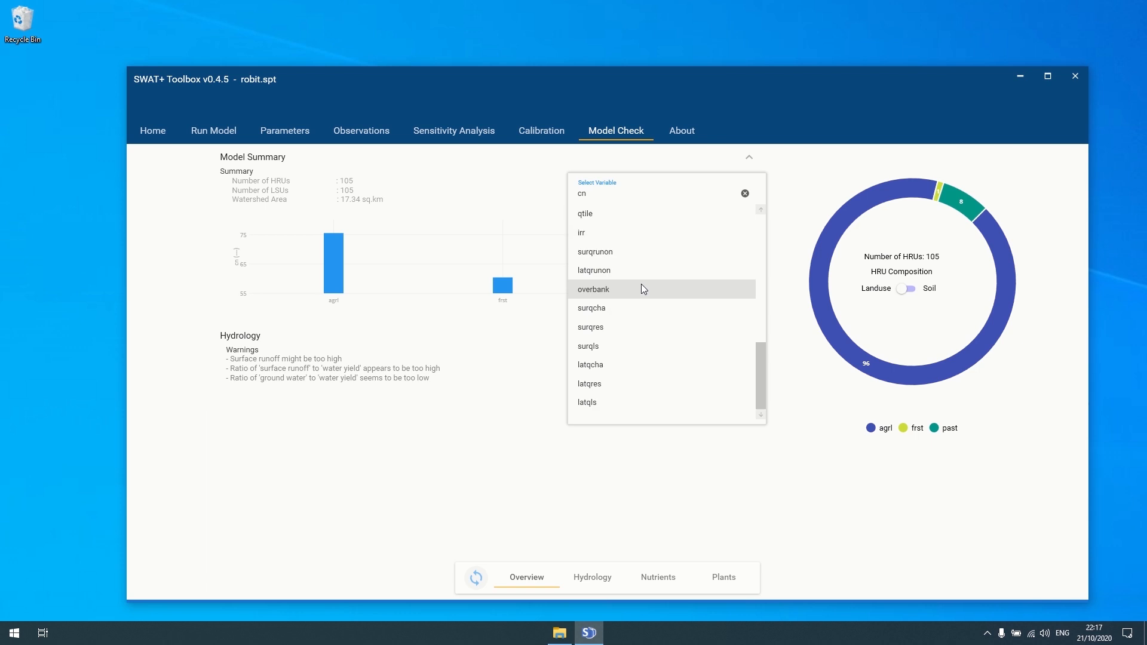
pyautogui.click(608, 233)
pyautogui.click(478, 578)
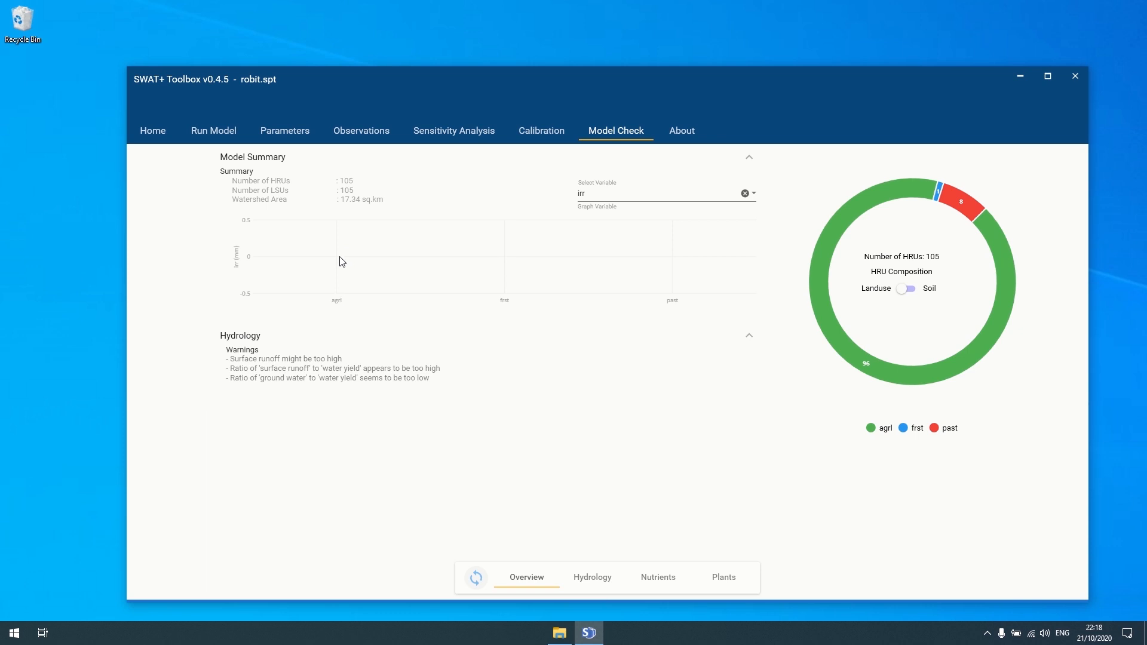
pyautogui.click(757, 195)
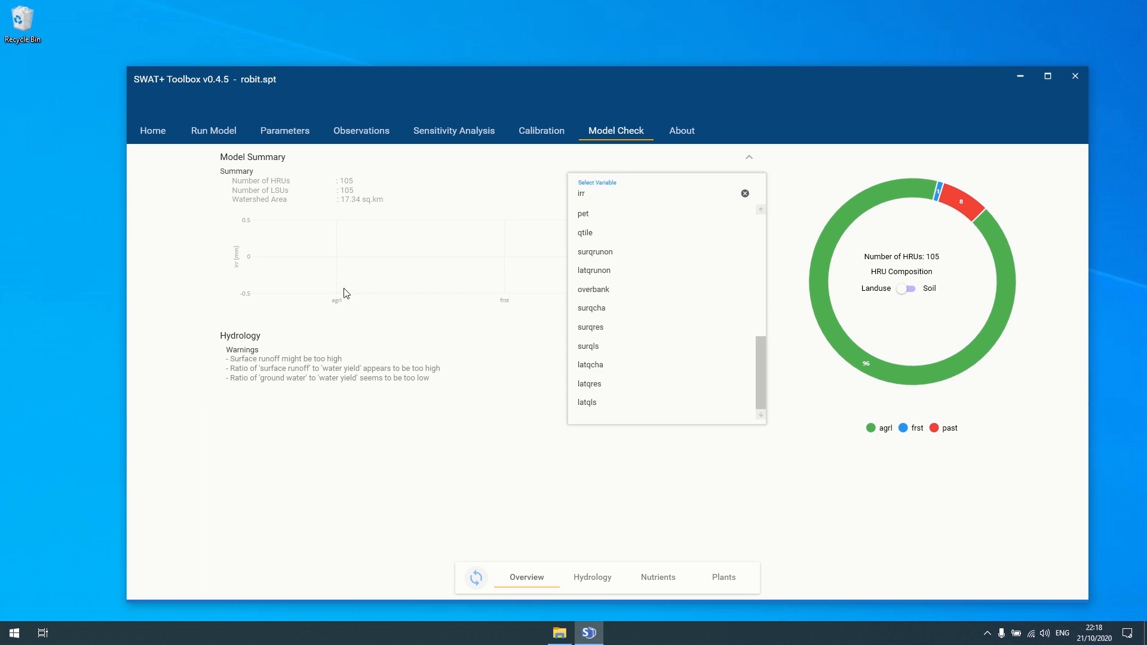
pyautogui.click(346, 304)
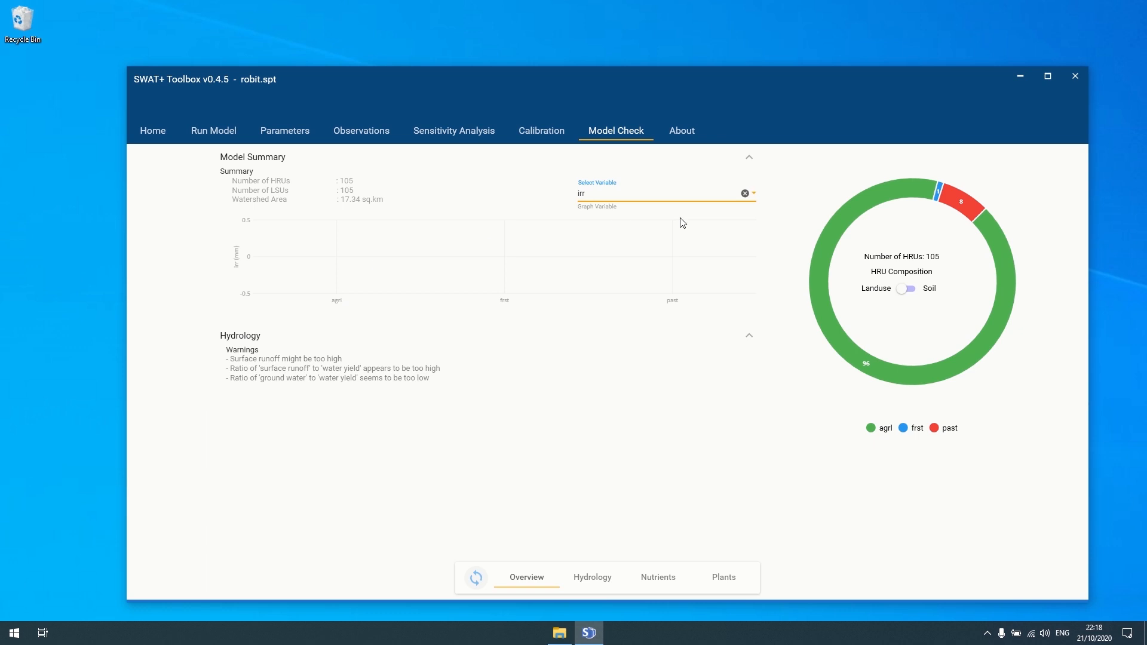
pyautogui.click(755, 193)
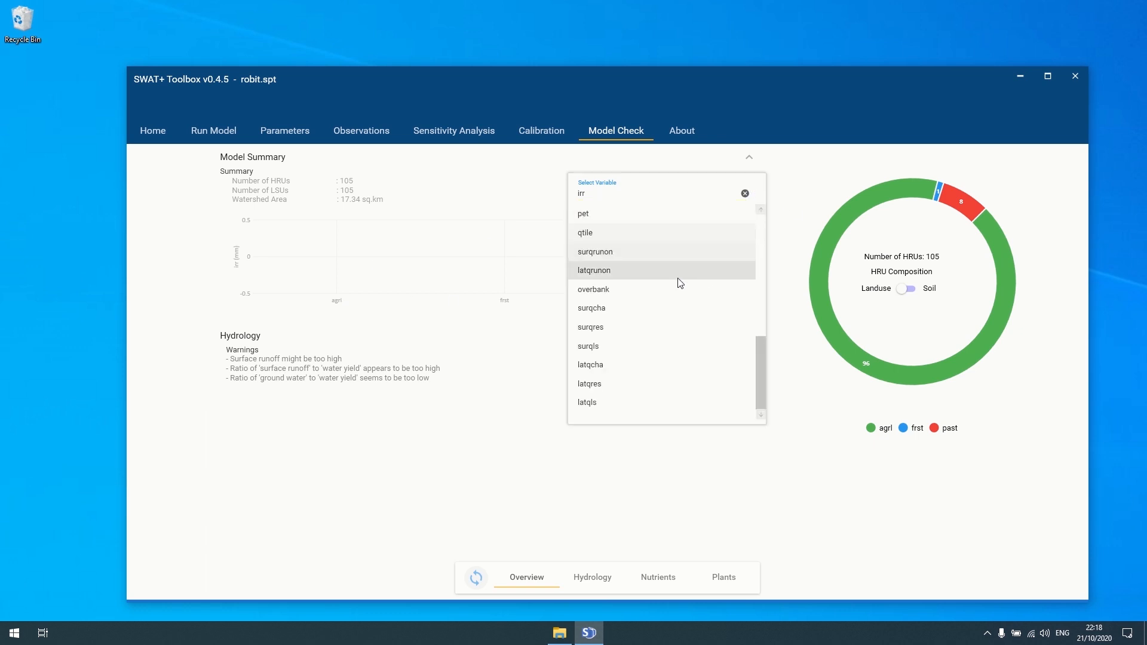
pyautogui.scroll(5, 667, 354)
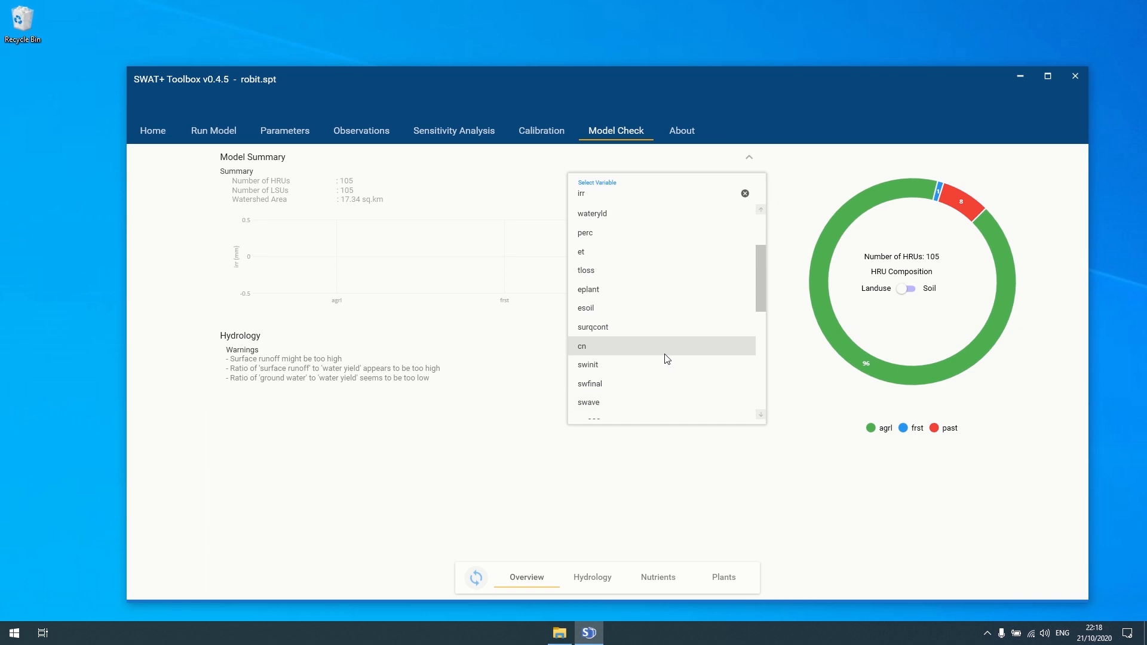
# - Graph eplant, then esoil, per landuse in the model summary chart
pyautogui.click(650, 293)
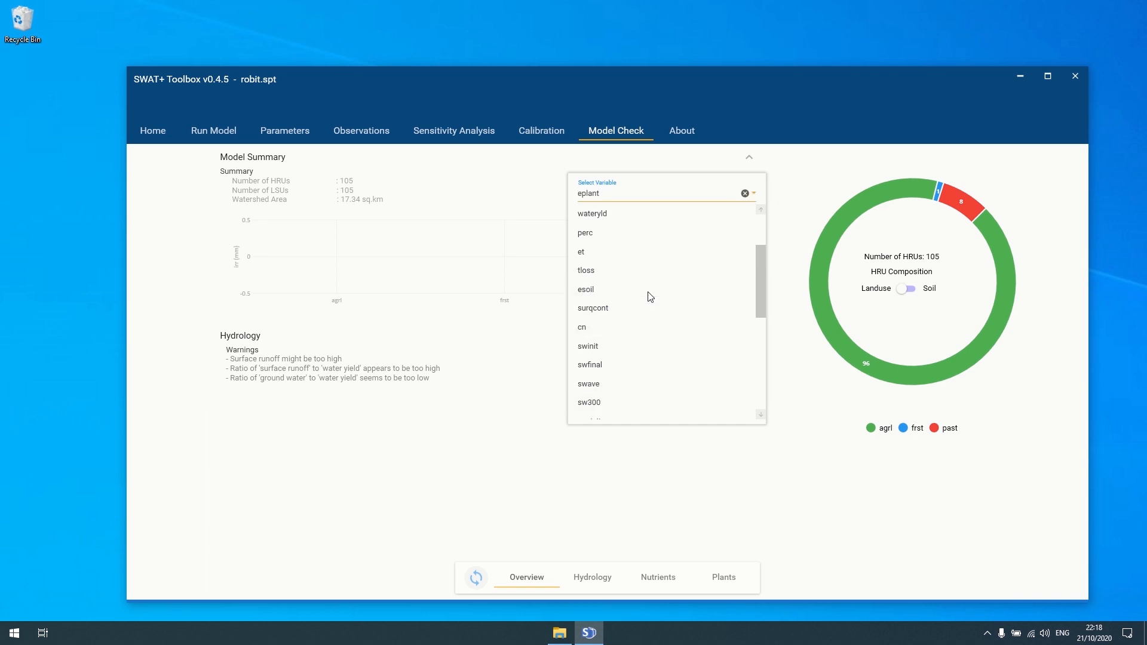
pyautogui.click(475, 578)
pyautogui.moveTo(506, 266)
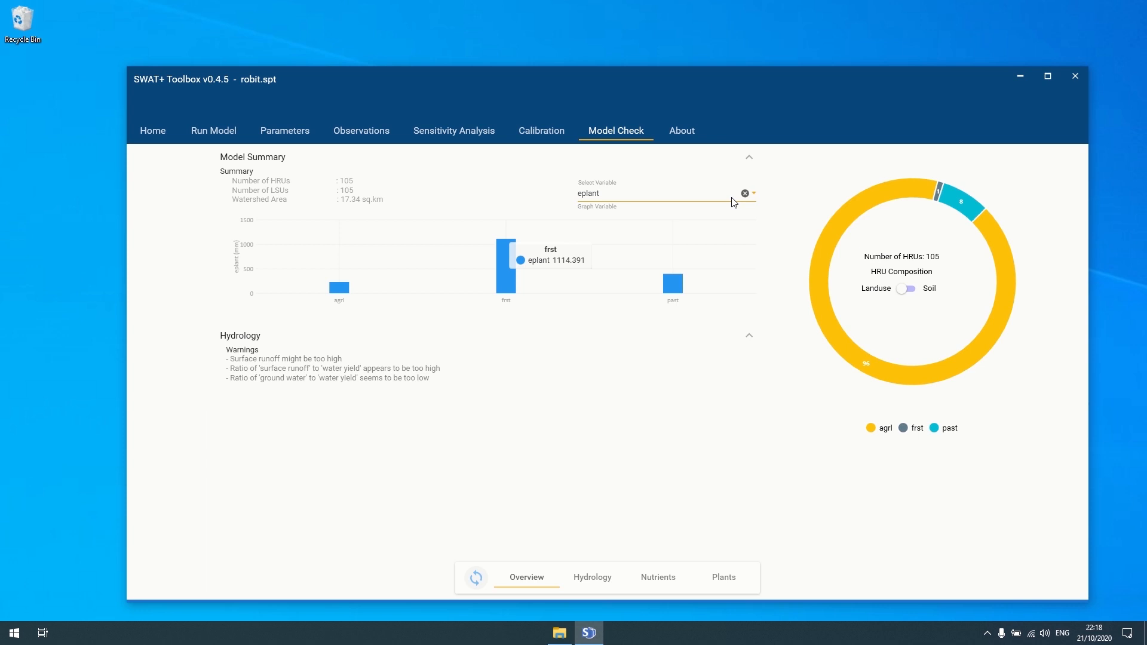
pyautogui.click(753, 193)
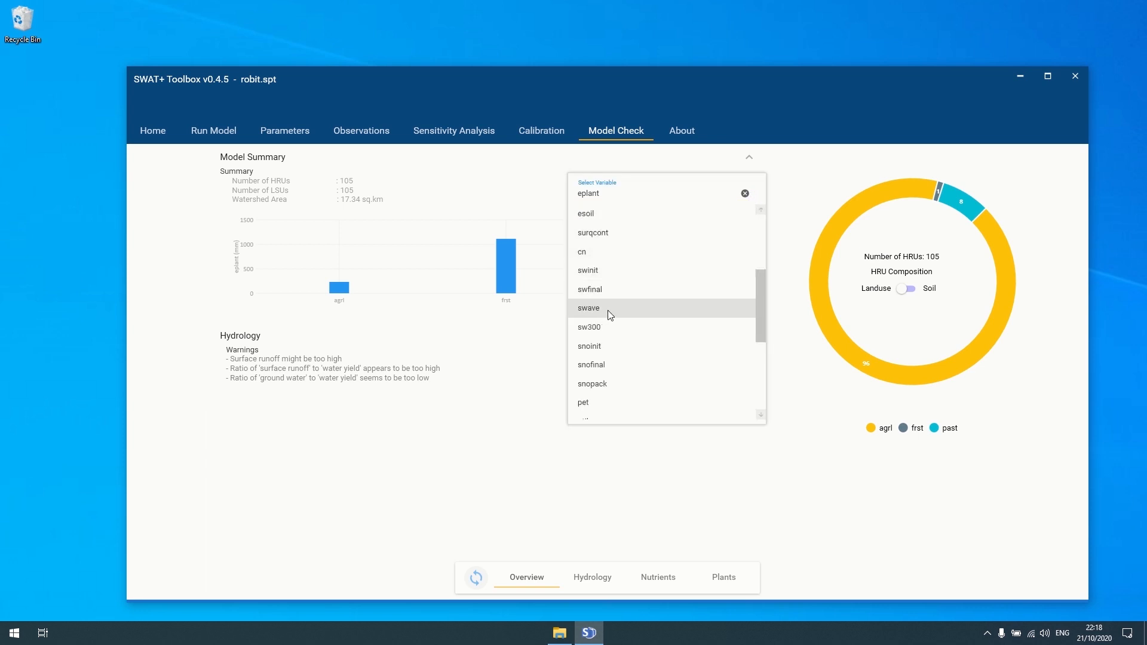
pyautogui.scroll(1, 605, 242)
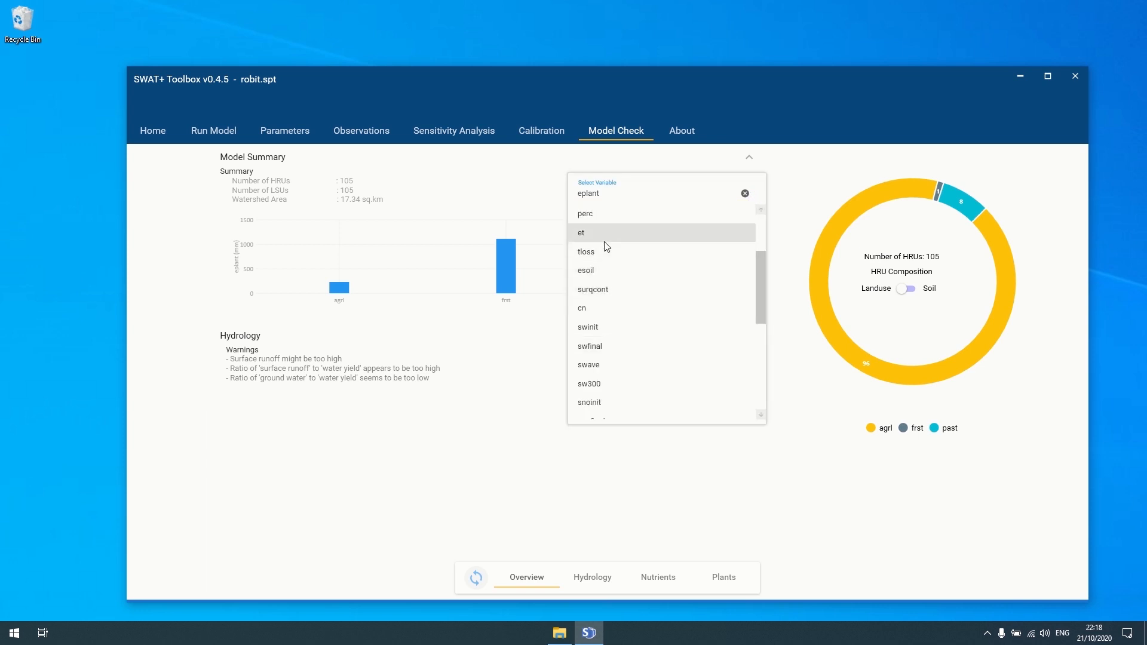
pyautogui.click(592, 272)
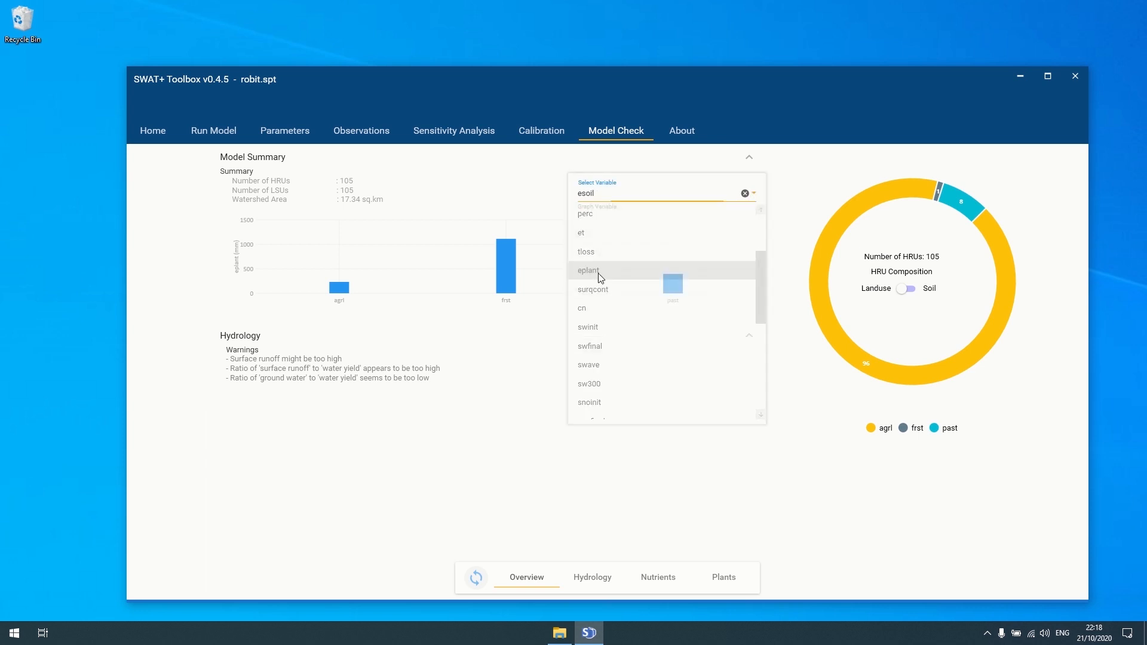
pyautogui.click(477, 579)
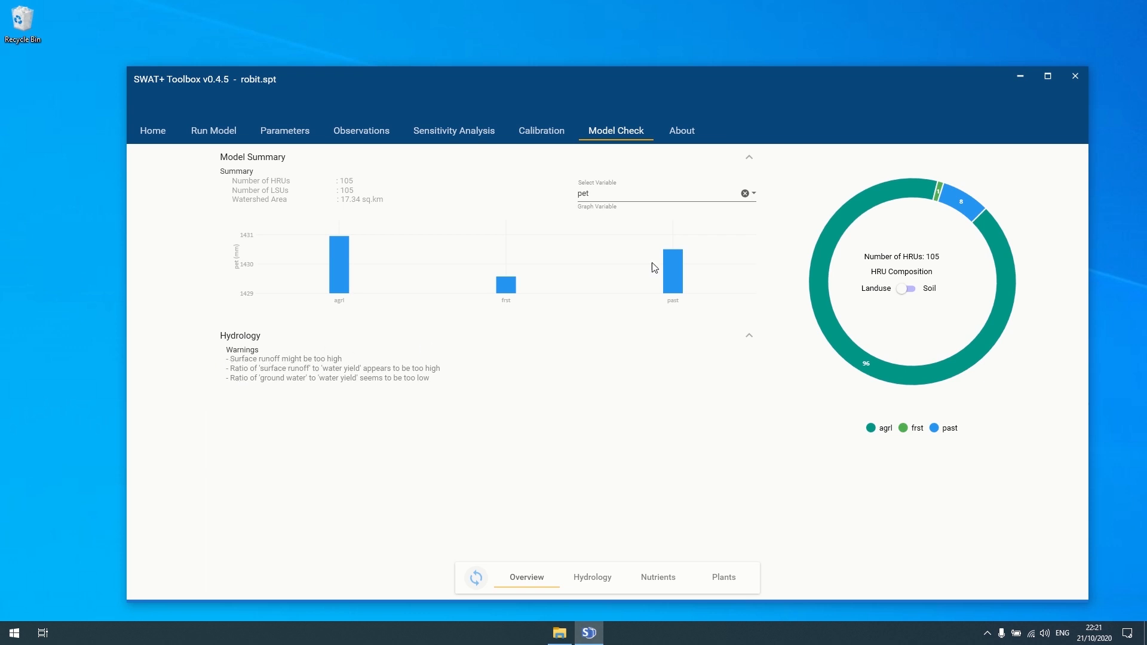
# - Graph surq_gen per landuse and inspect the agrl and frst bar values
pyautogui.click(754, 193)
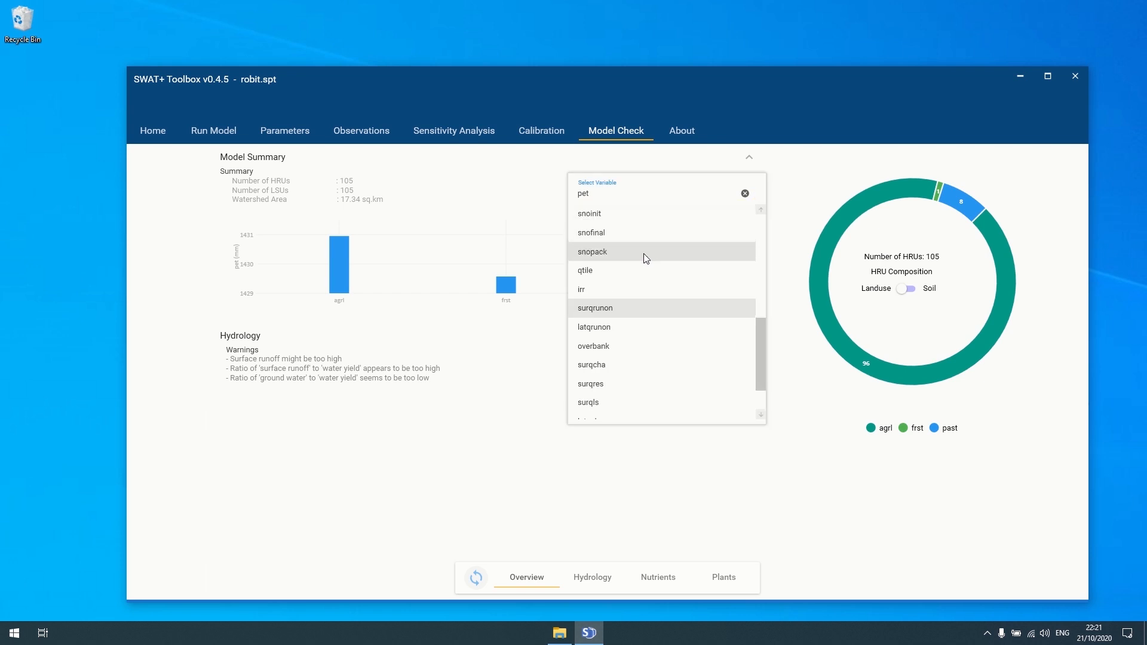
pyautogui.scroll(5, 644, 253)
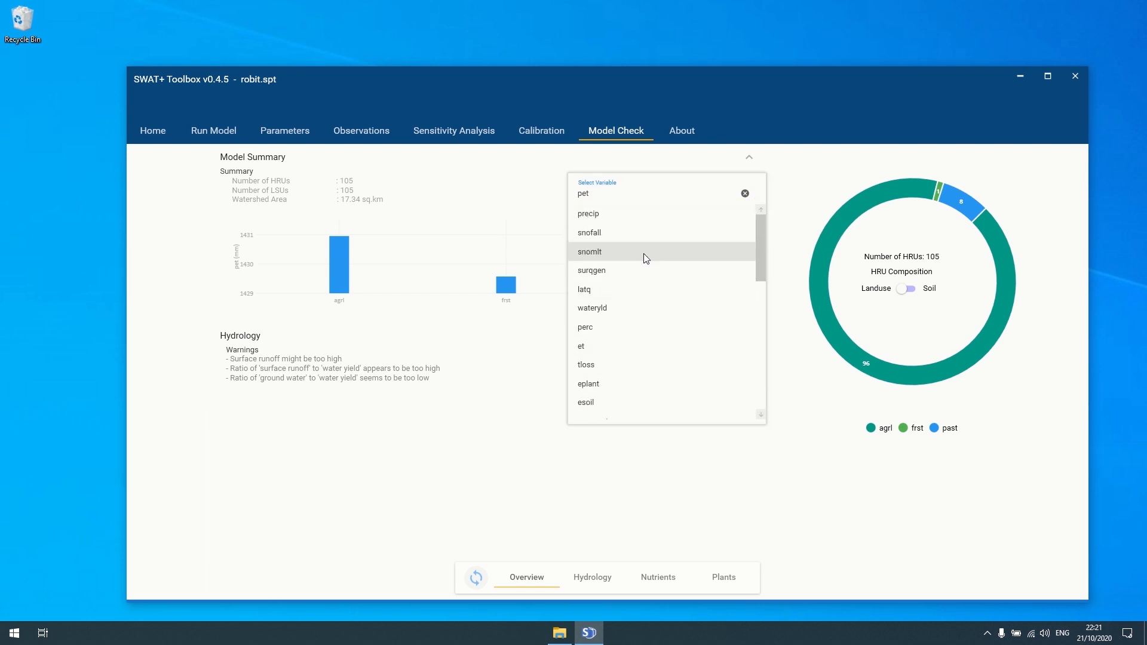
pyautogui.click(605, 275)
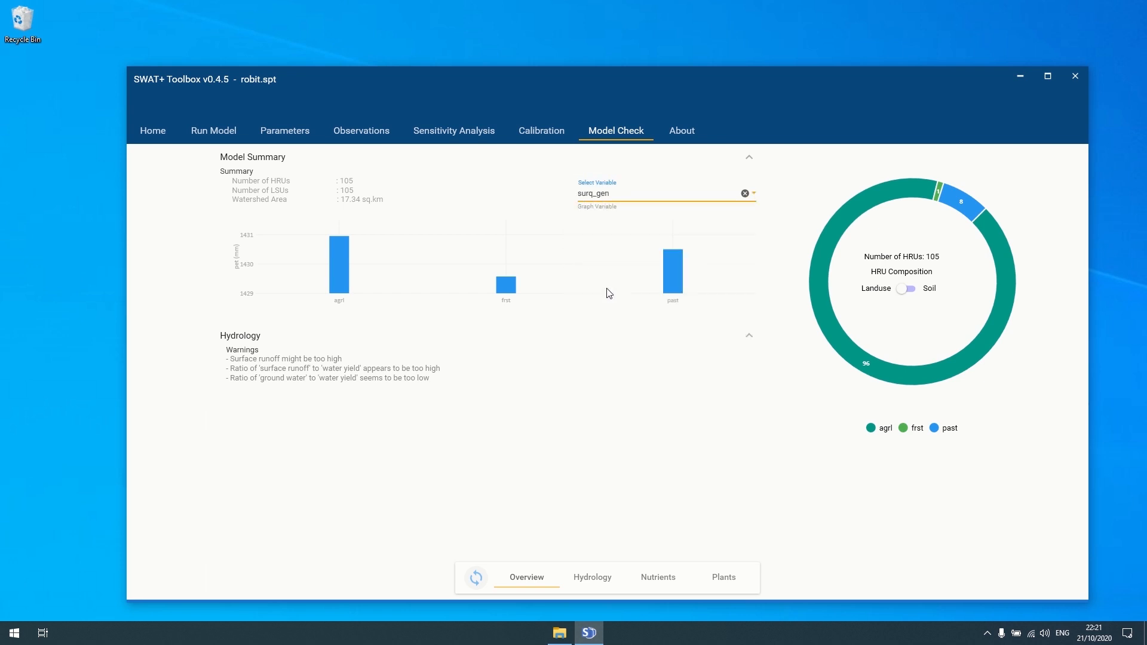
pyautogui.click(476, 578)
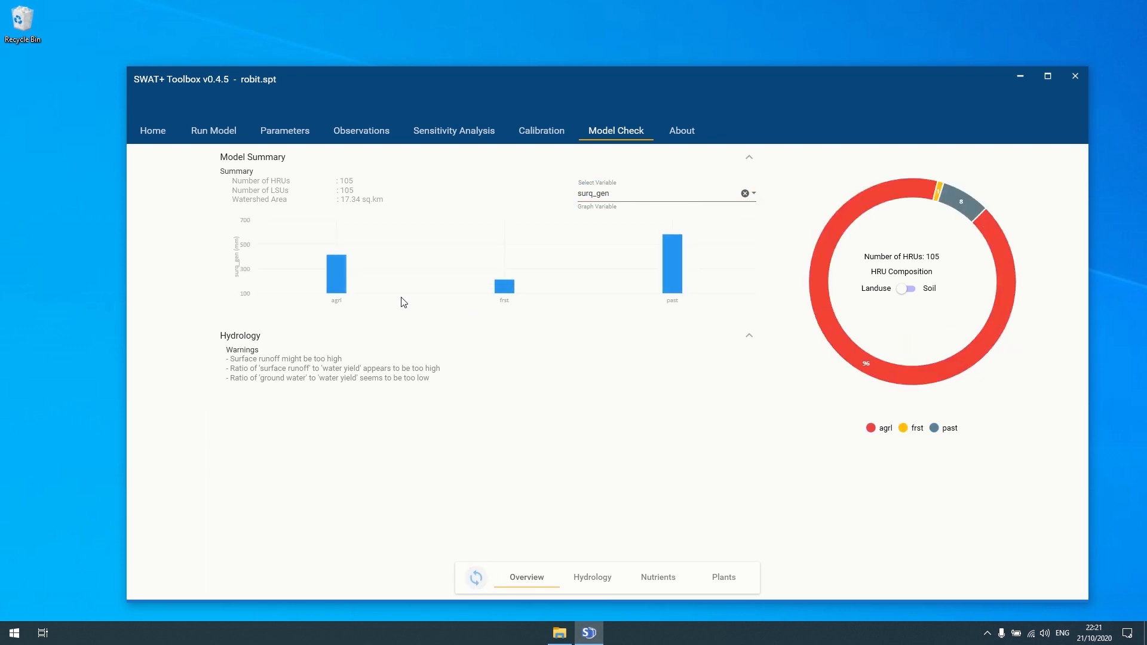
pyautogui.moveTo(335, 279)
pyautogui.moveTo(502, 287)
# - Open manual calibration and check the allowed range for cn2
pyautogui.click(535, 130)
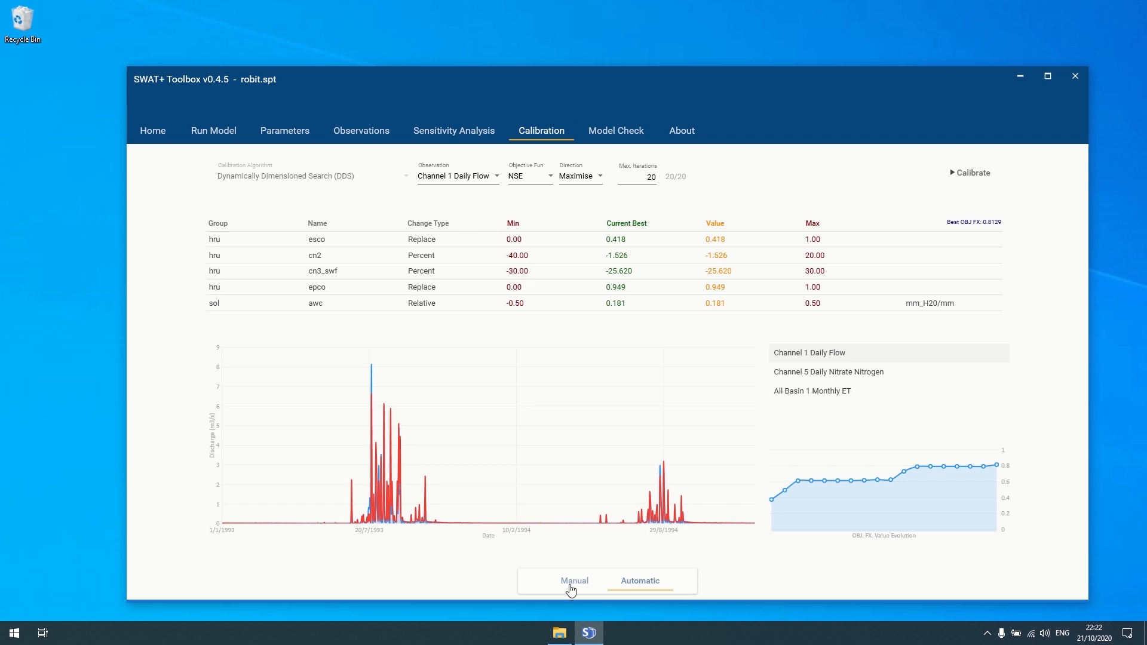
pyautogui.click(571, 587)
pyautogui.click(545, 256)
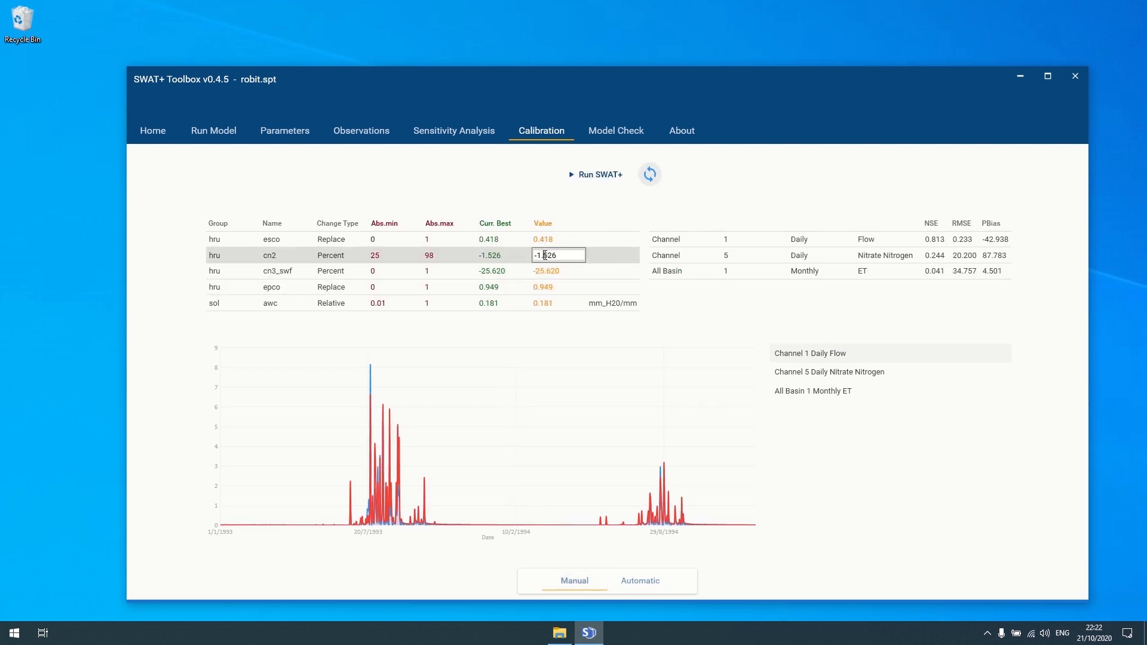
pyautogui.moveTo(566, 255); pyautogui.dragTo(500, 256)
pyautogui.click(273, 133)
pyautogui.click(272, 133)
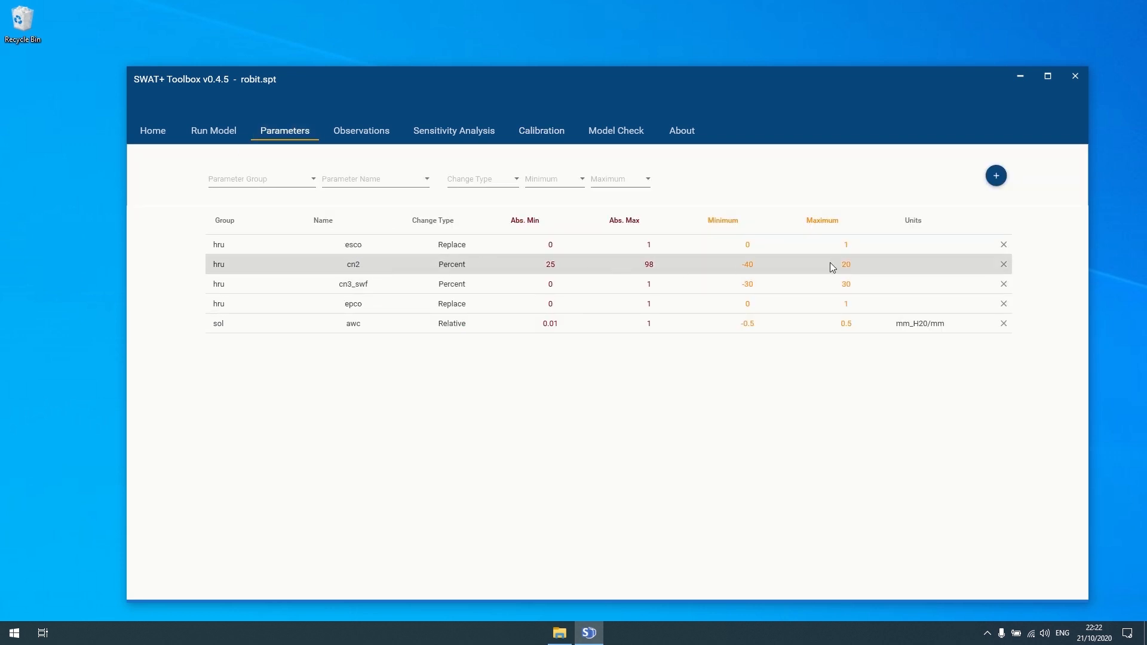
pyautogui.click(555, 135)
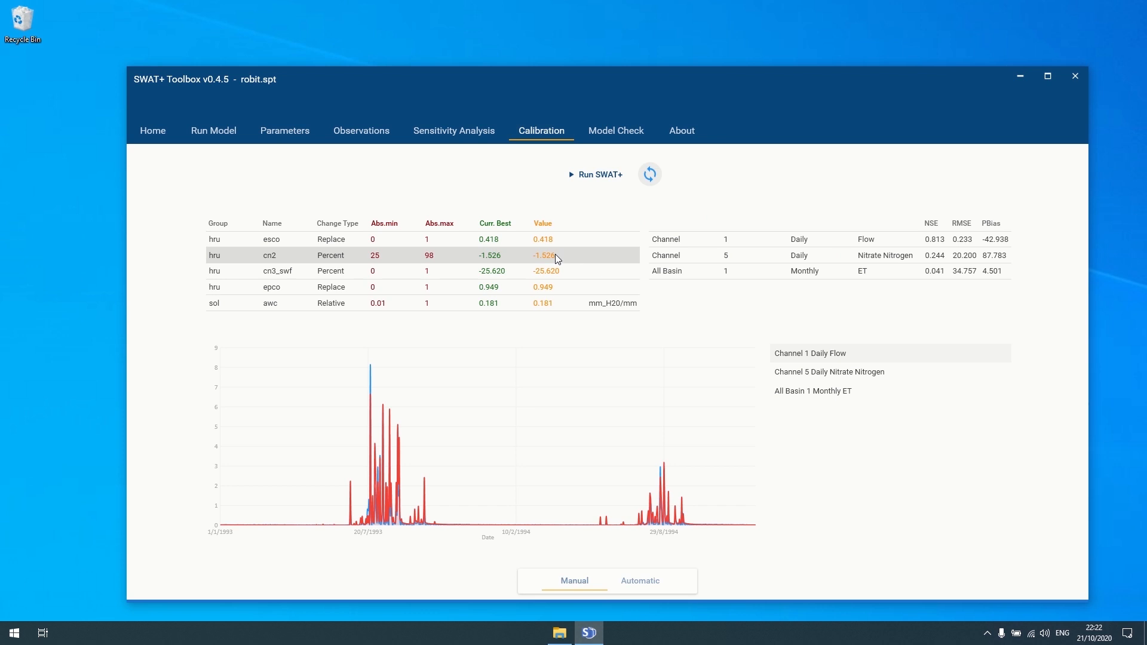
# - Set cn2 to 20 and run SWAT+
pyautogui.doubleClick(555, 256)
pyautogui.hotkey('ctrl', 'a')
pyautogui.write('20')
pyautogui.press('Return')
pyautogui.click(572, 175)
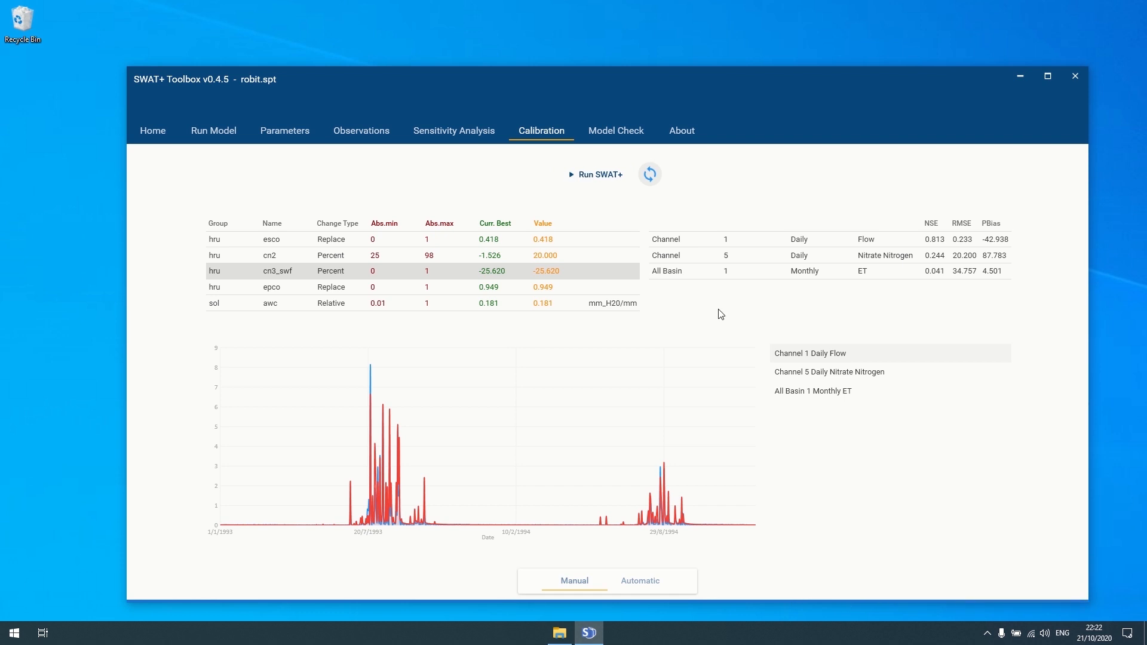
# - Refresh the fit statistics, view the Channel 1 Daily Flow chart, and return to Model Check
pyautogui.click(644, 176)
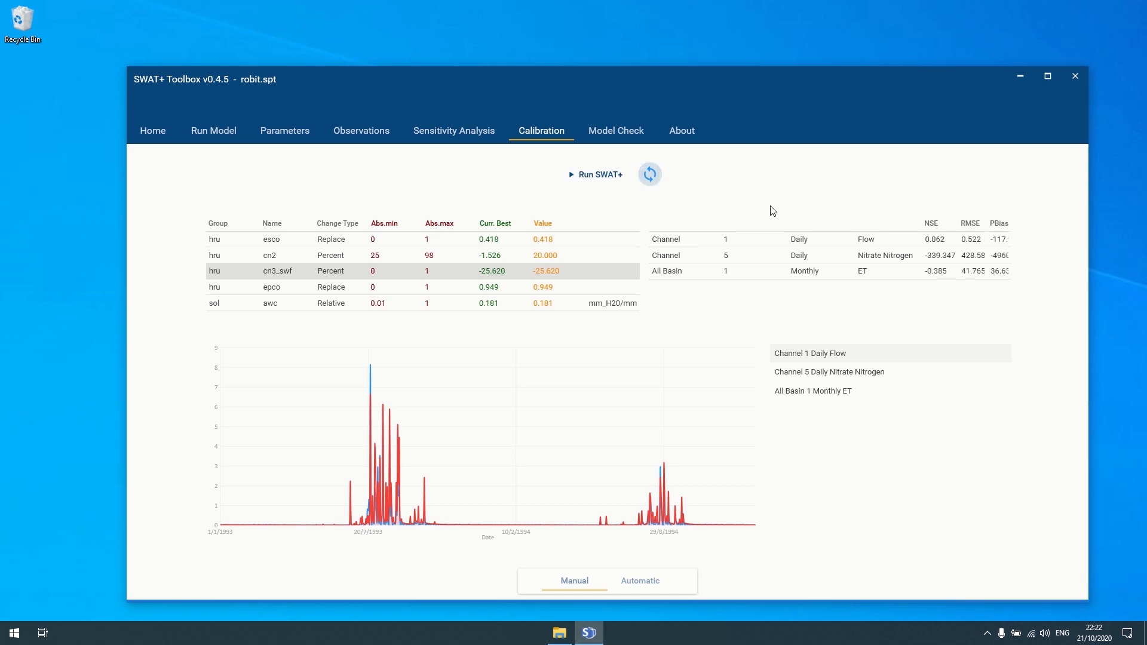
pyautogui.click(820, 355)
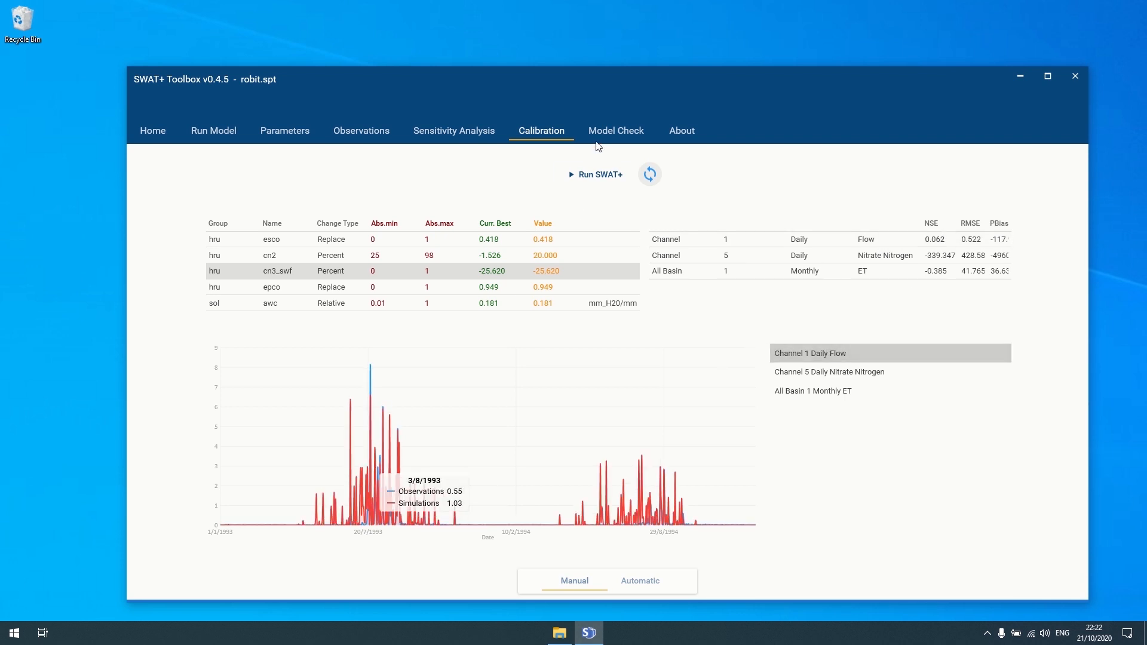
pyautogui.click(611, 133)
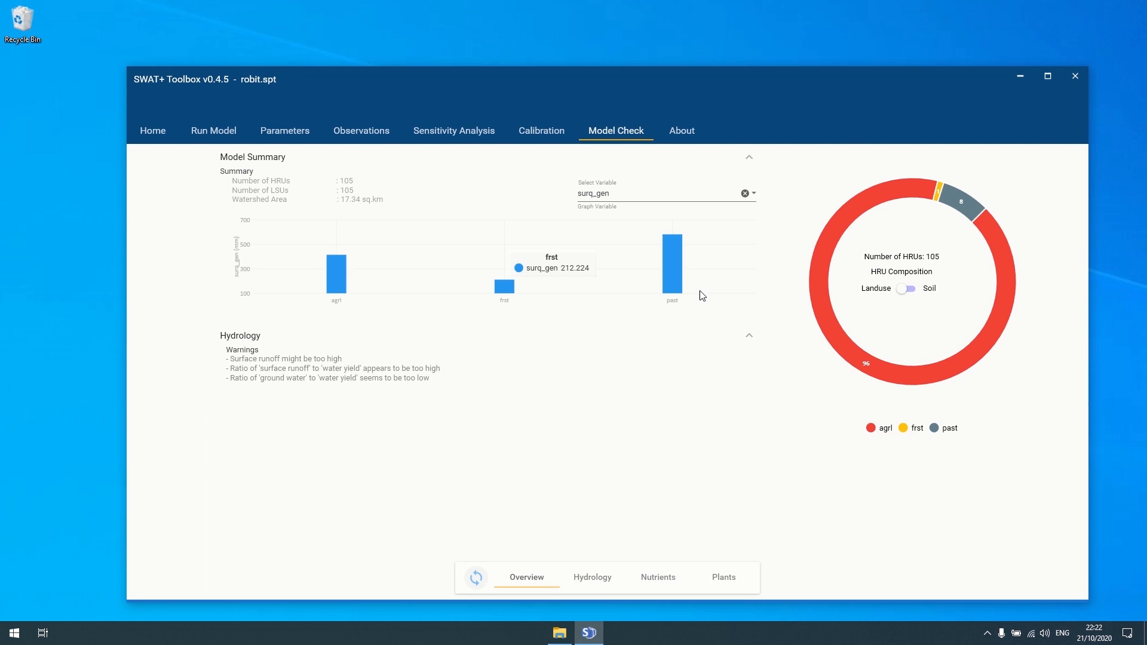
# - Graph cn per landuse to show warnings that agrl and past curve numbers are high
pyautogui.click(754, 193)
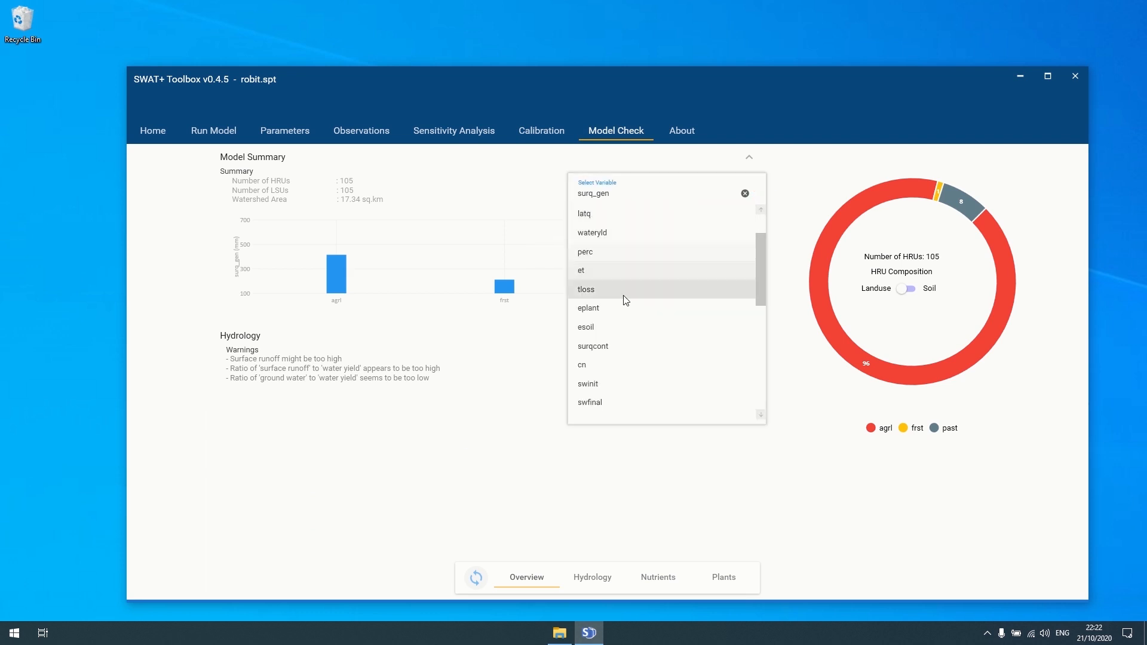
pyautogui.scroll(-3, 624, 311)
pyautogui.click(606, 331)
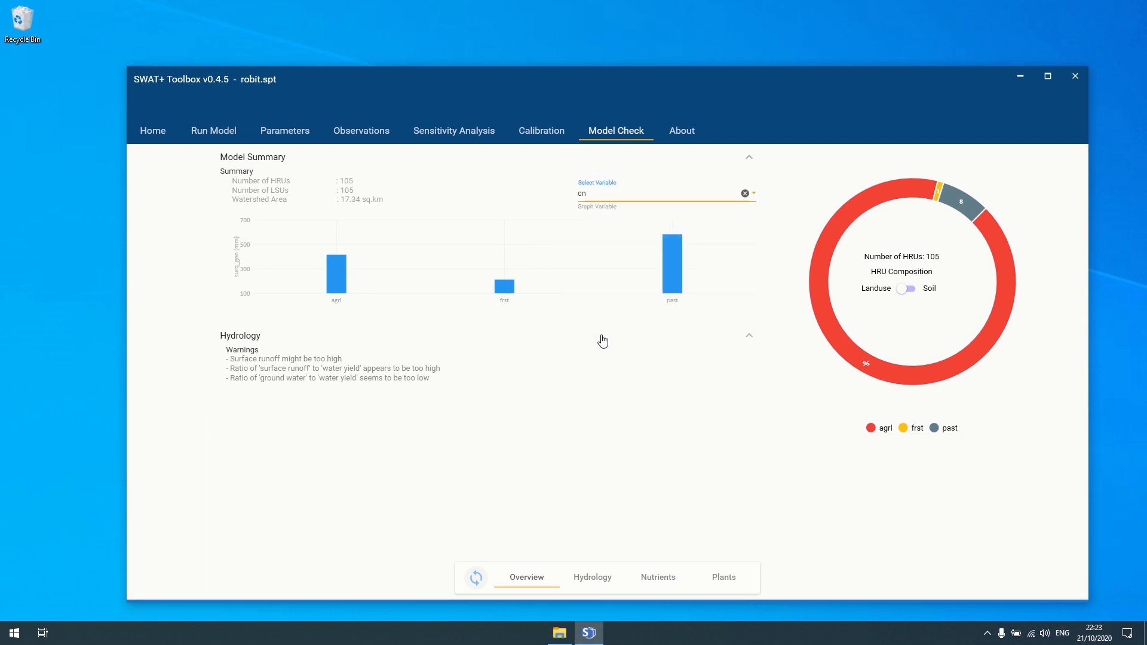
pyautogui.click(476, 578)
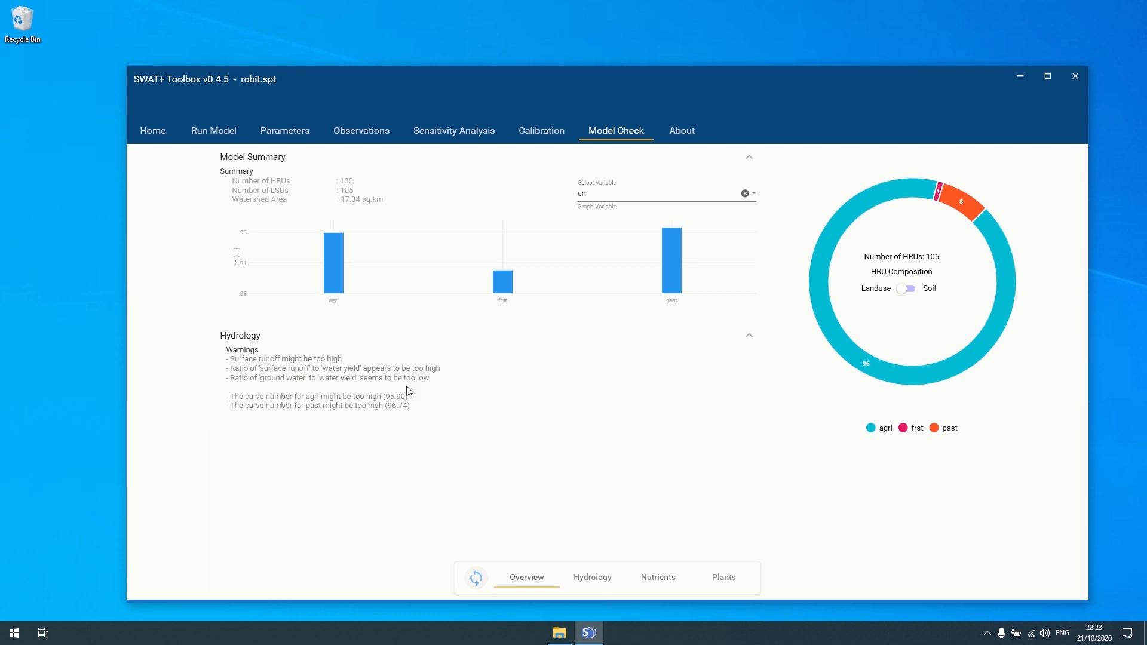
pyautogui.moveTo(339, 258)
# - Review the Hydrology, Overview and Nutrients scenes, then hide the flux values on the hydrology diagram
pyautogui.click(583, 581)
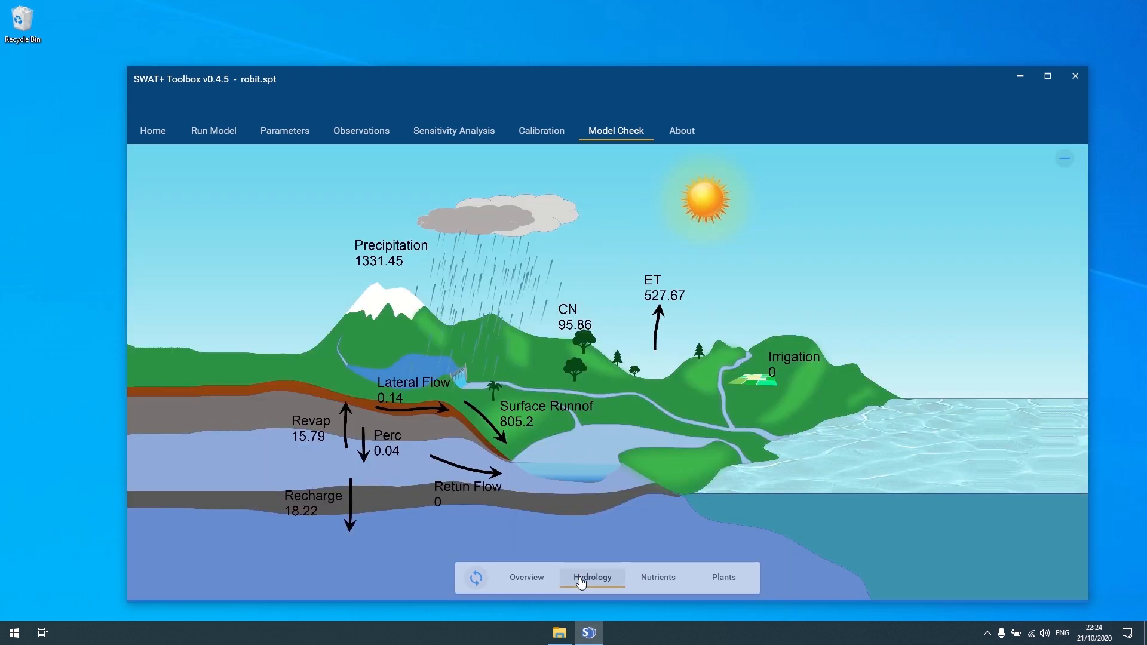
pyautogui.click(548, 581)
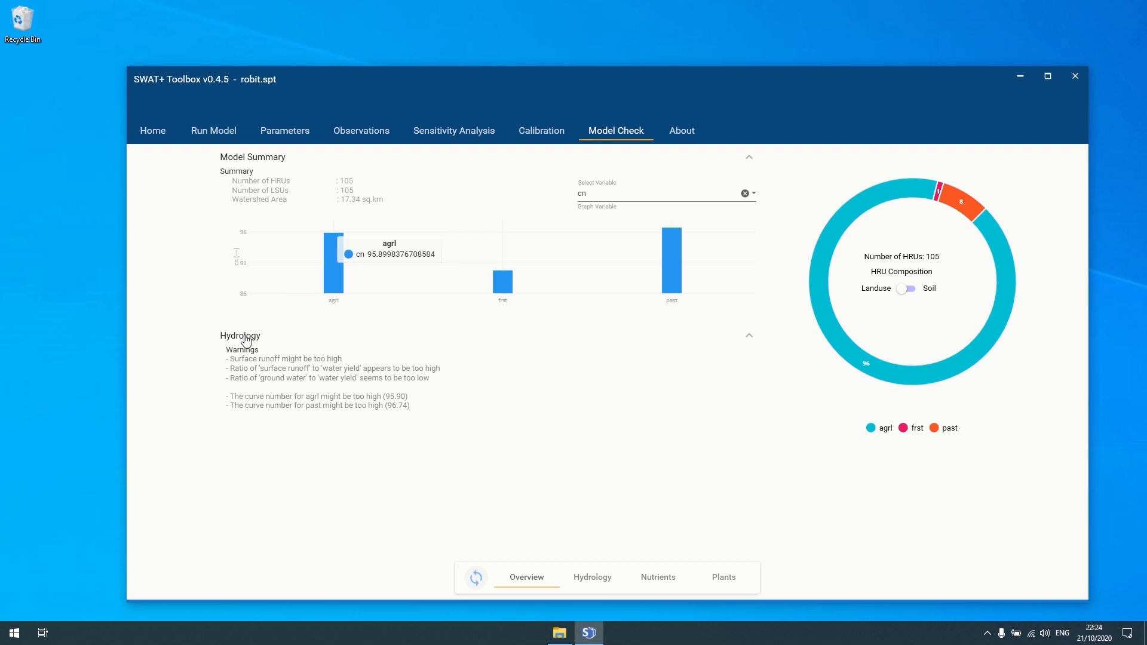
pyautogui.click(603, 579)
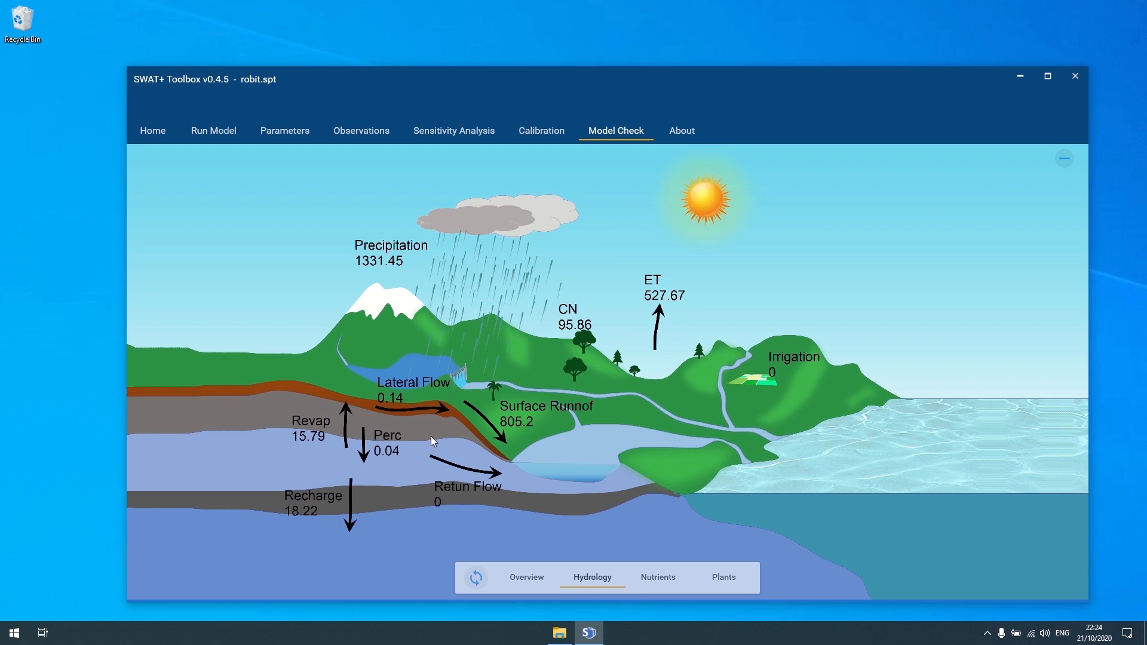
pyautogui.click(651, 582)
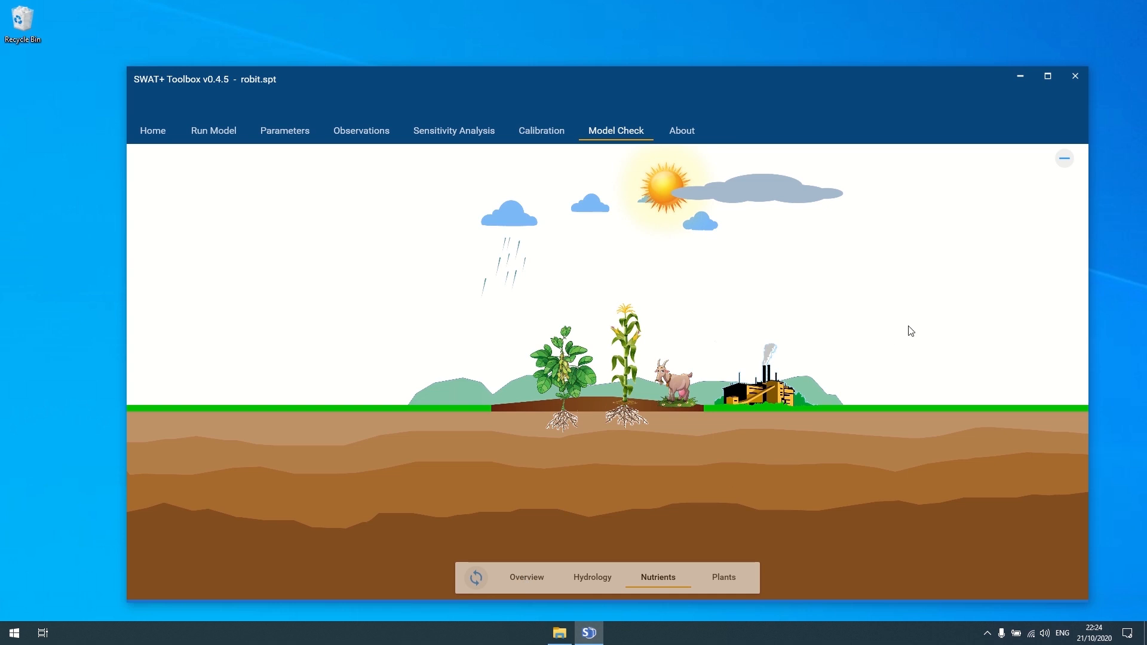
pyautogui.click(593, 578)
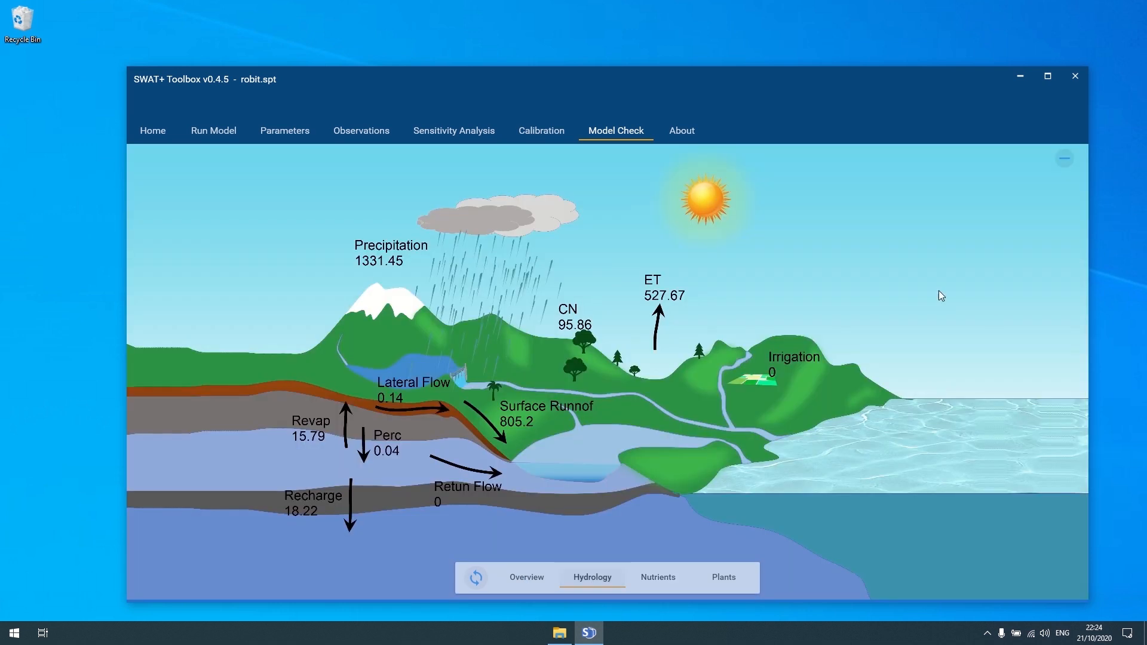
pyautogui.click(1065, 158)
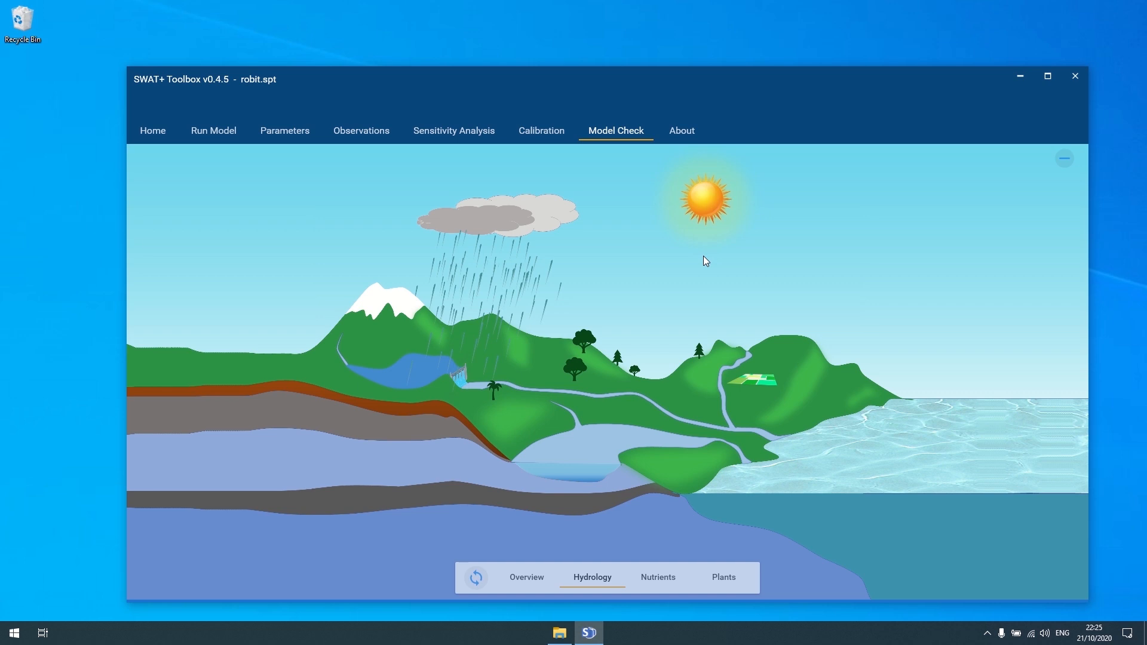
# - Open the About page showing version v0.4.5 and its October 21, 2020 release date
pyautogui.click(683, 131)
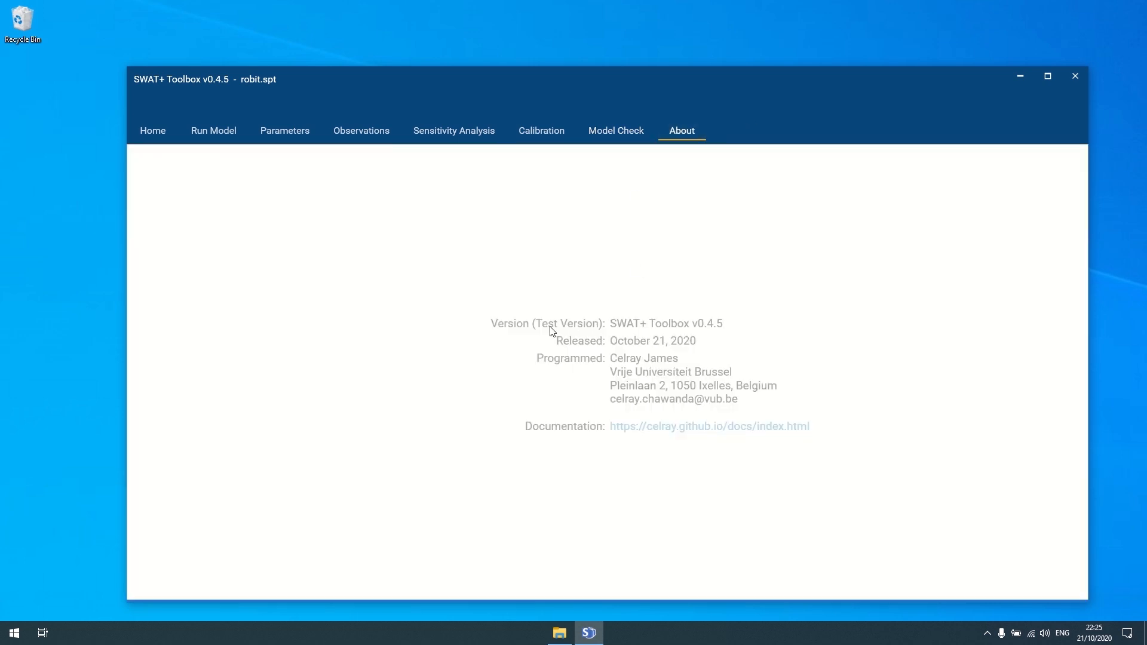